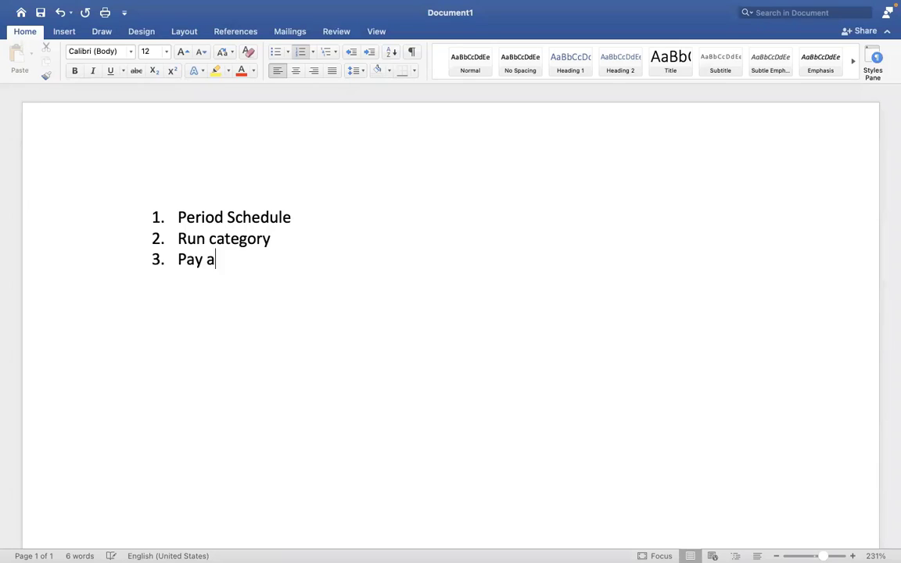
Complete item 3 as 'Pay accumulations' and add items 'Pay Group' and 'Payment election rules'.
type("ions")
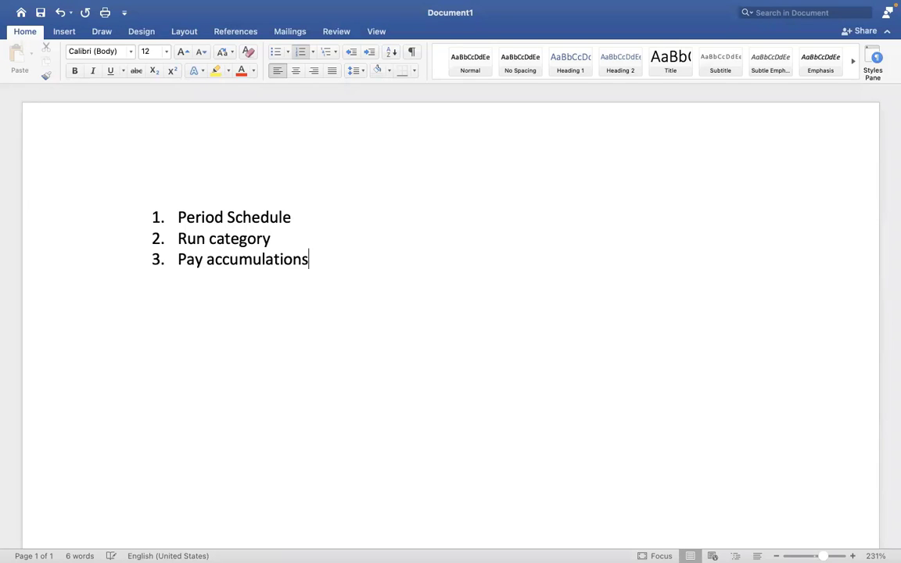
key("Return")
type("Pay Group")
key("Return")
type("Pay")
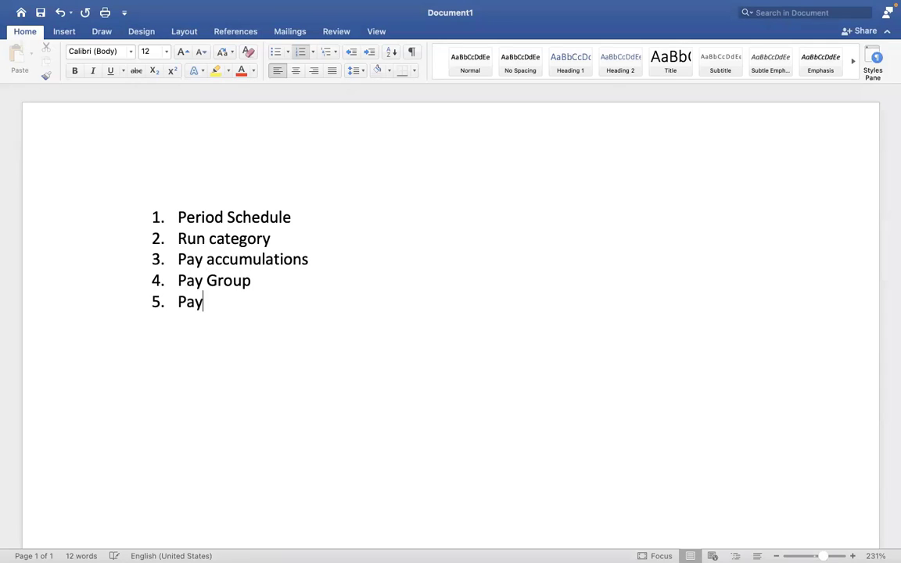
type("ment election")
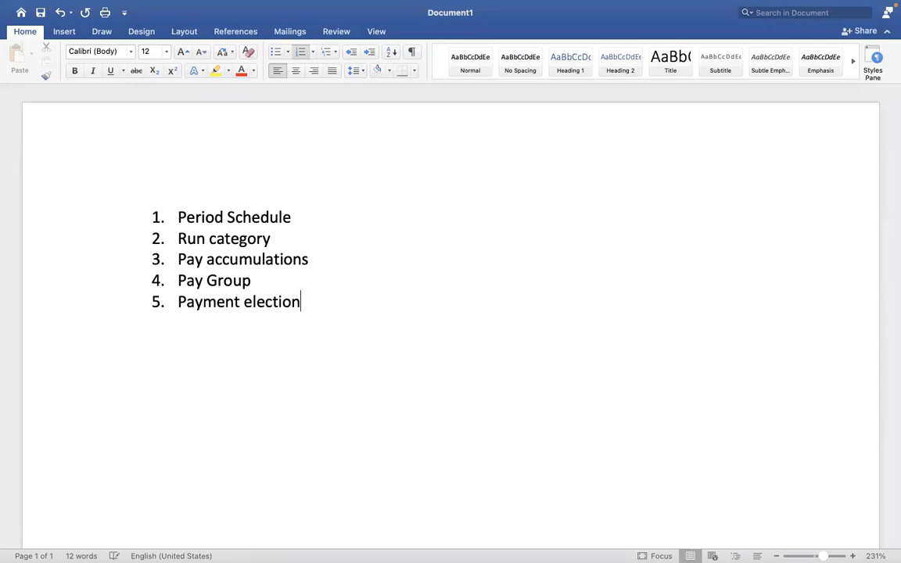
type(" rules")
Add ' - ' after 'Pay Group' in item 4.
left_click_drag(354, 302, 183, 284)
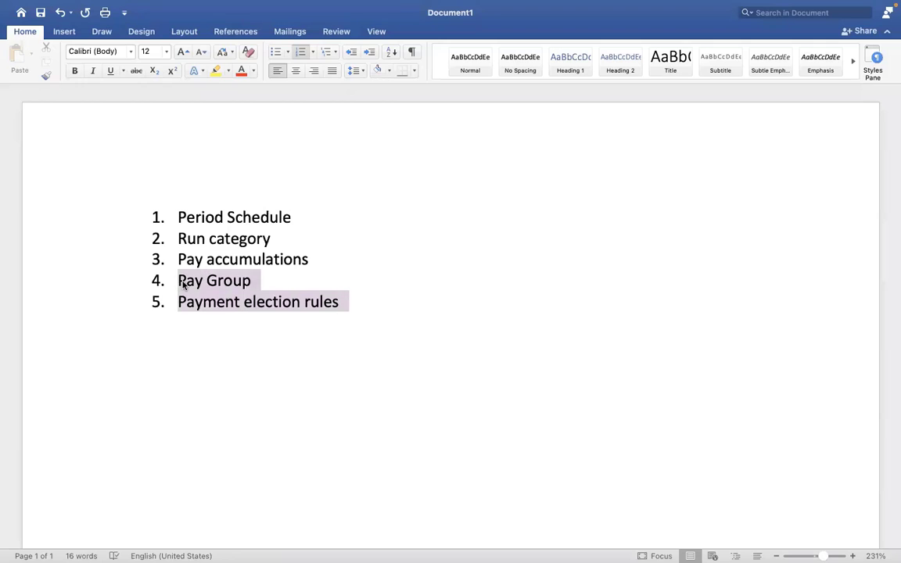
left_click(310, 309)
left_click(261, 281)
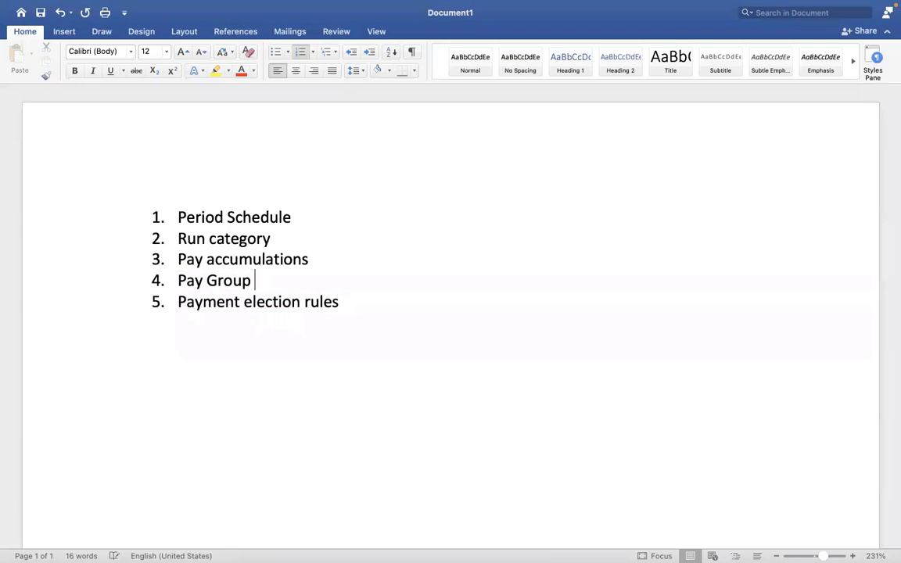
type("-")
Retype the trailing dash after 'Pay Group' in item 4.
left_click_drag(258, 280, 202, 281)
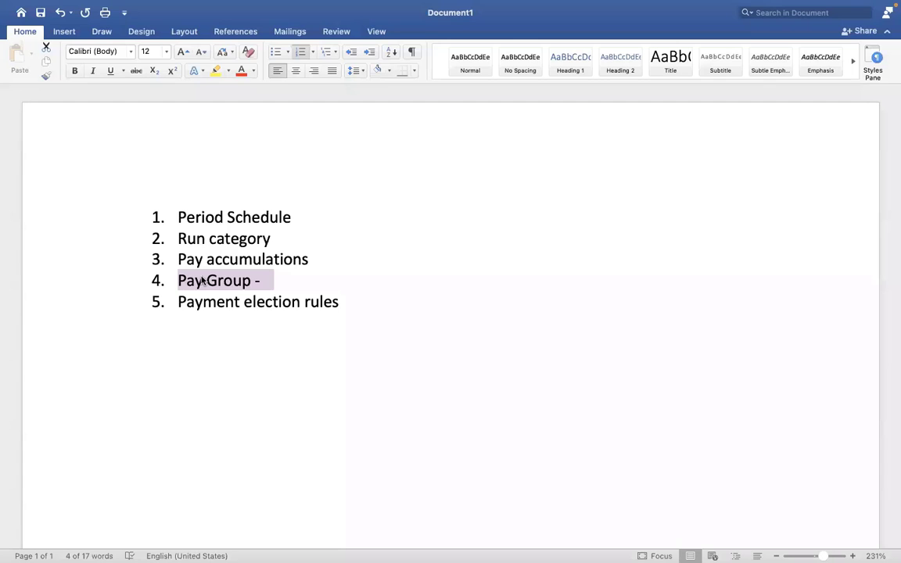
left_click(275, 281)
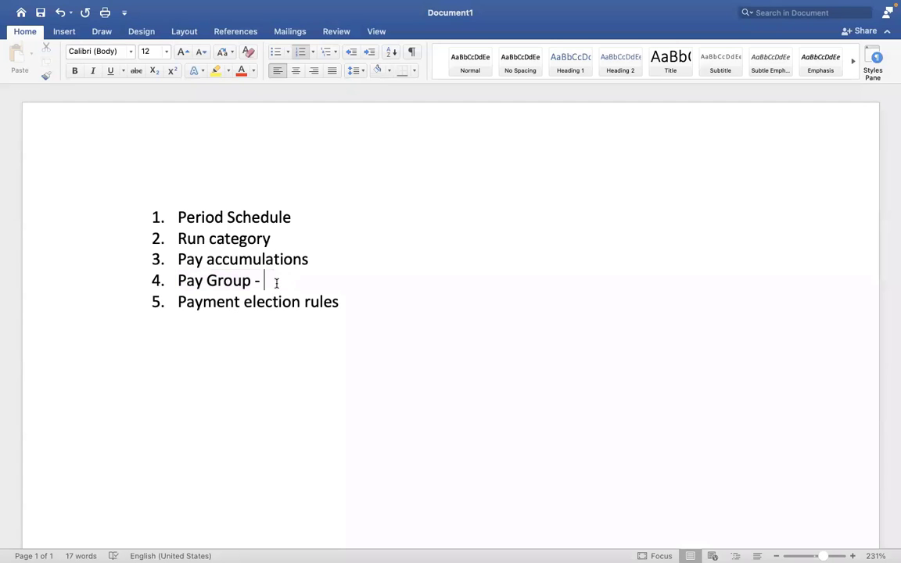
scroll(276, 283, "right", 2)
key("BackSpace")
key("BackSpace")
type("-")
Put asterisks after 'Period Schedule' and 'Run category', then switch to Workday.
left_click(294, 216)
type("*")
left_click(274, 238)
type("*")
key("ctrl+Right")
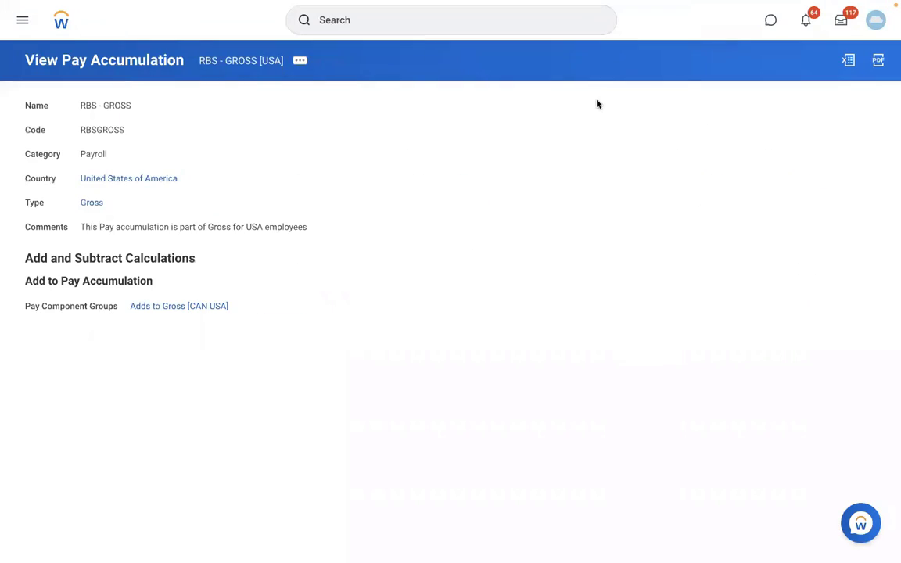
Start Create Pay Group with availability date 01/01/2022.
left_click(393, 21)
type("c")
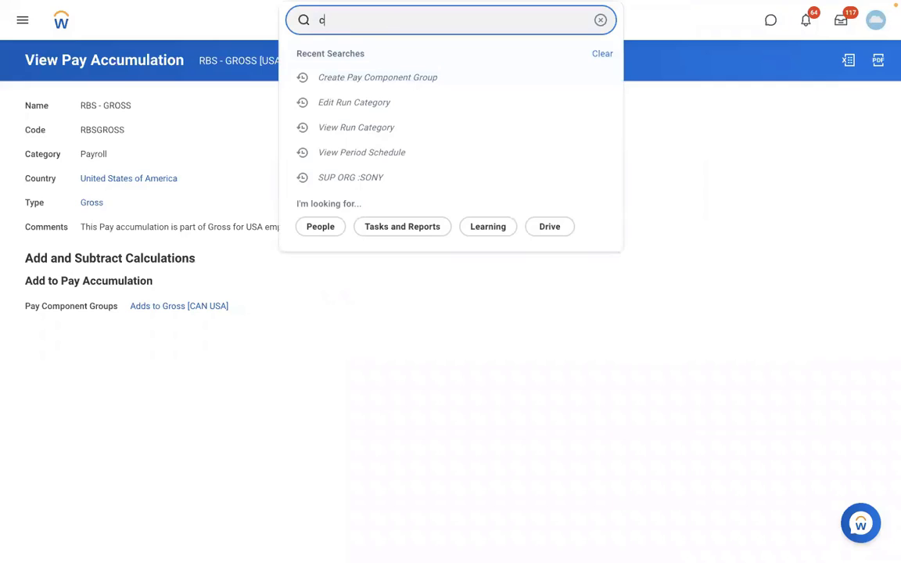
type("reate pay group")
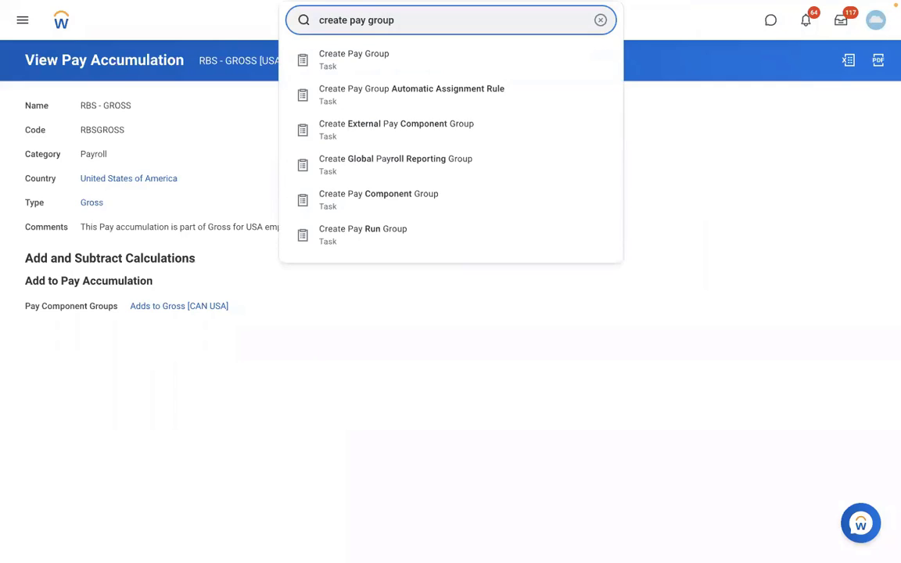
left_click(370, 61)
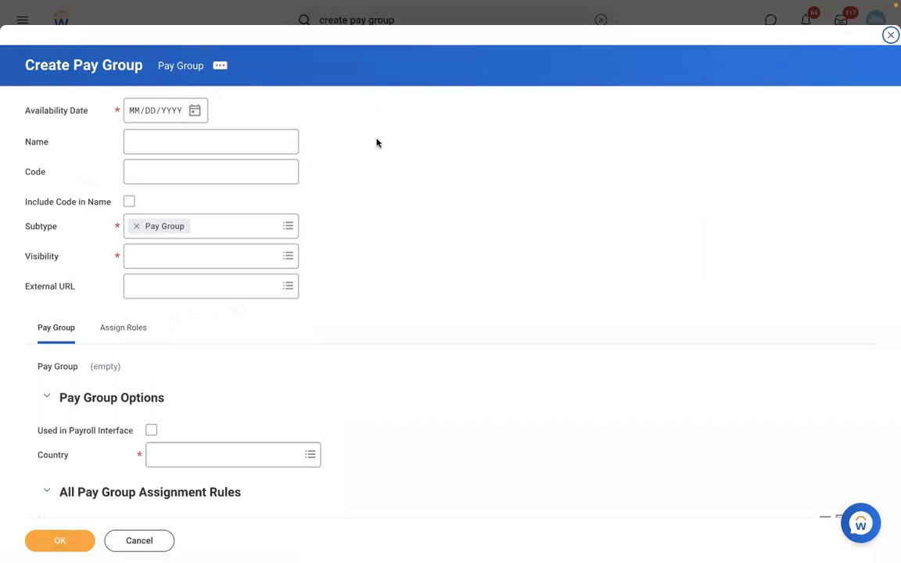
left_click(136, 115)
type("01012022")
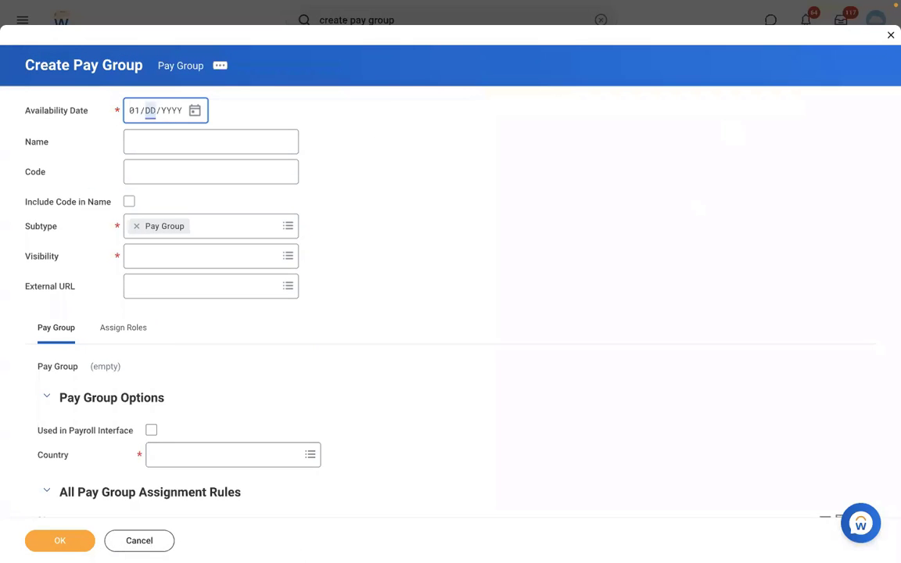
Name the pay group 'DMD - Monthly PYG', code DMDMPYG, visible to Everyone.
left_click(185, 150)
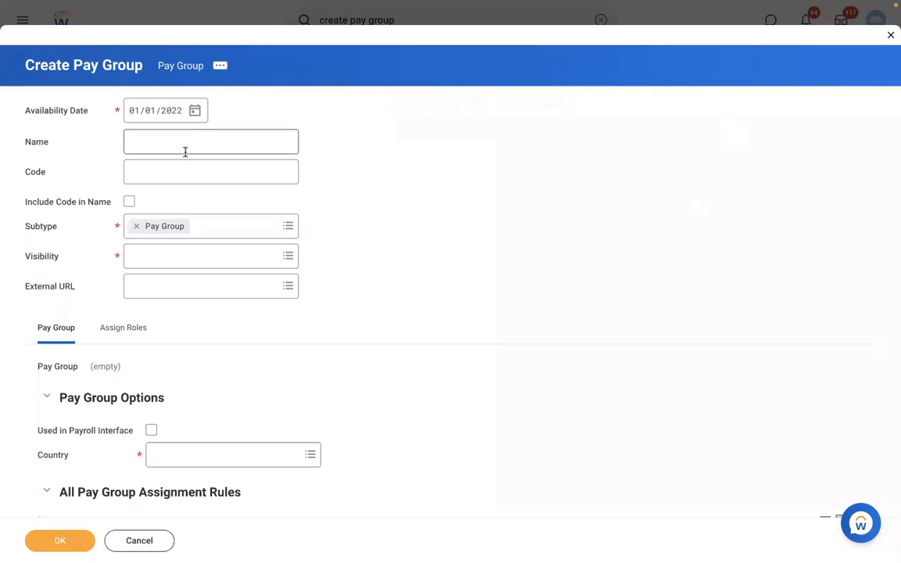
type("DMD ")
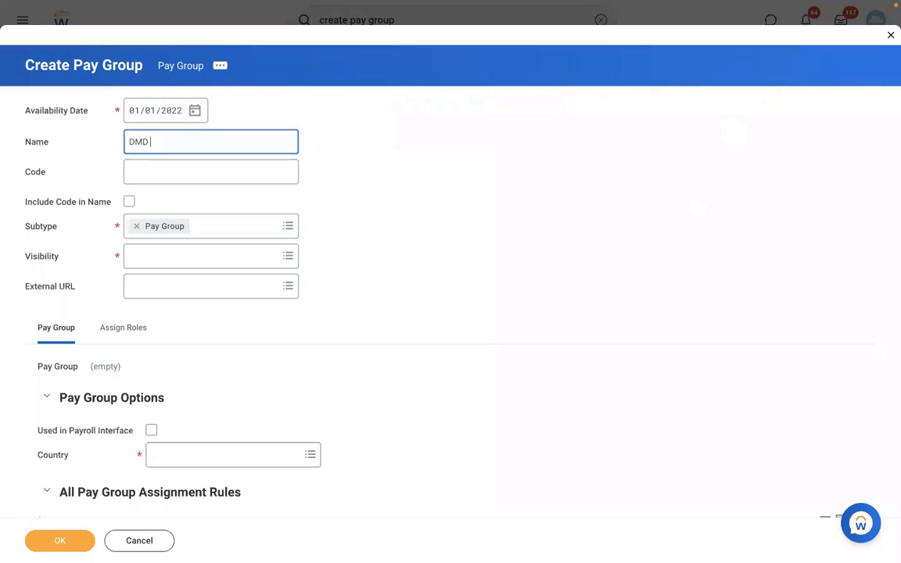
type("- Monthly PYG")
left_click(146, 179)
type("DMD")
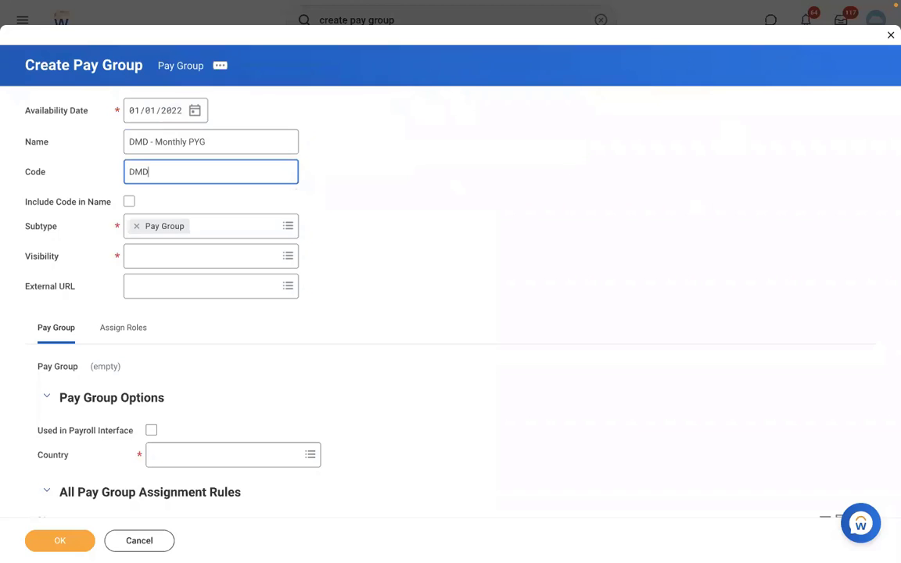
type("MPYG")
left_click(143, 258)
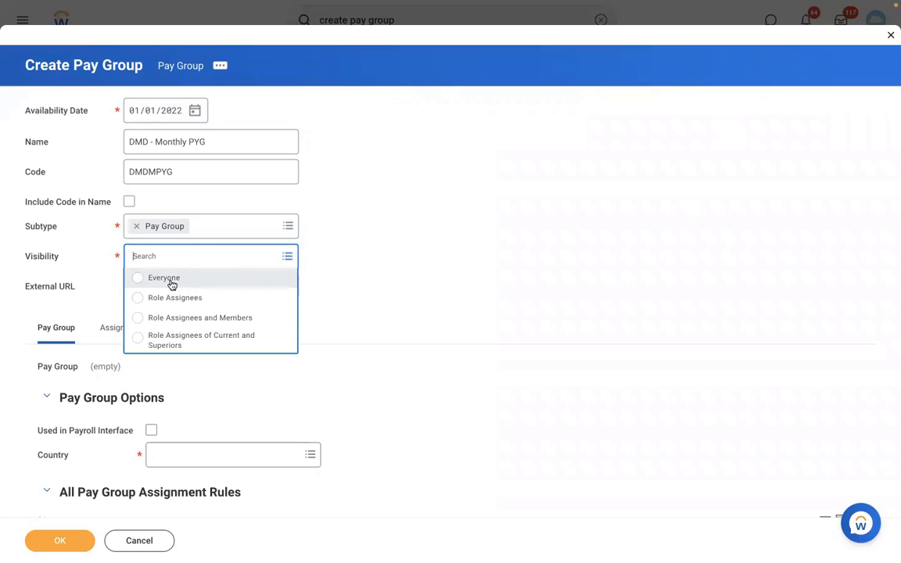
left_click(171, 280)
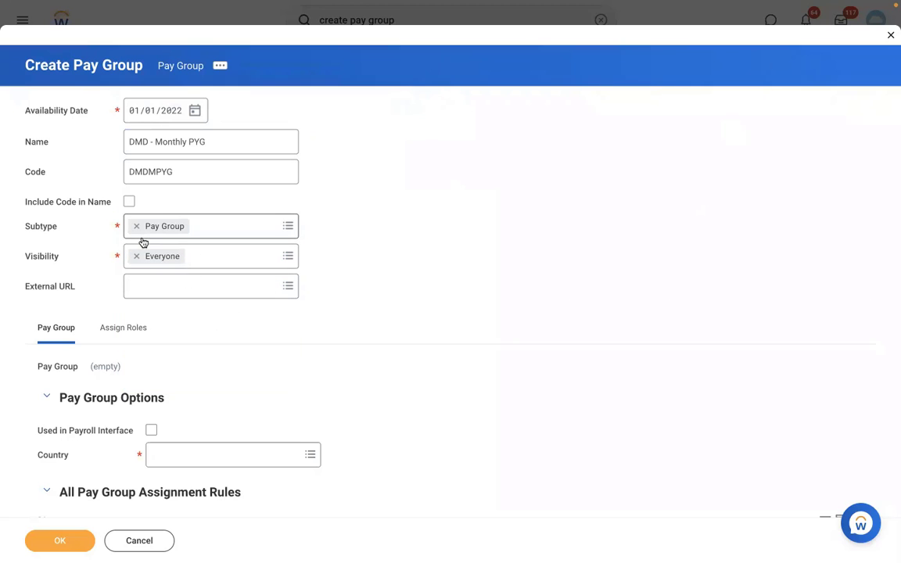
left_click(148, 143)
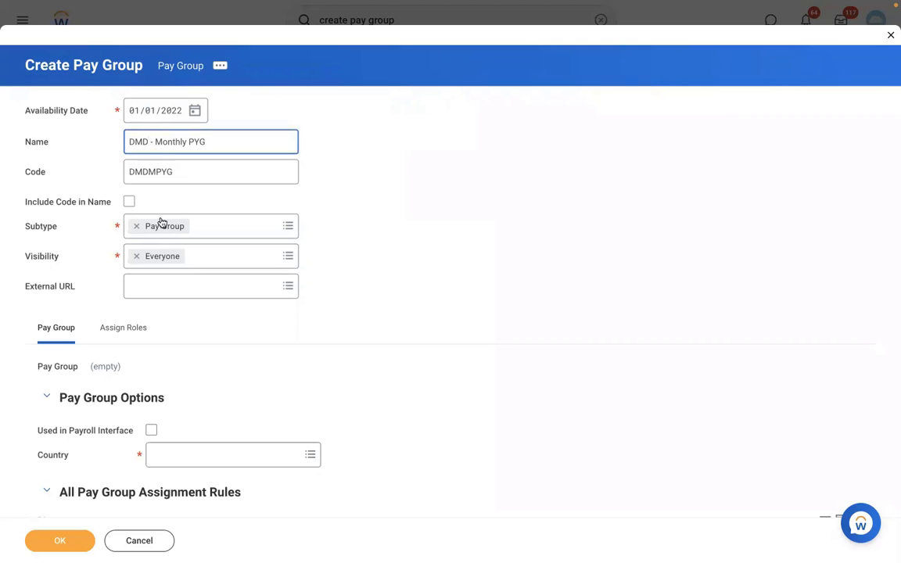
left_click(88, 265)
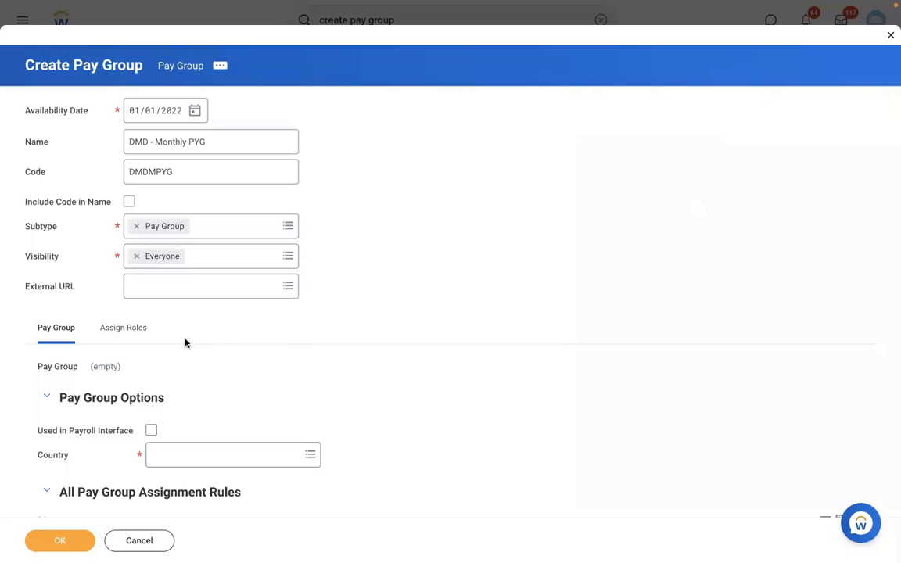
Leave Used in Payroll Interface unchecked and make United States of America the pay group's country.
scroll(286, 342, "down", 3)
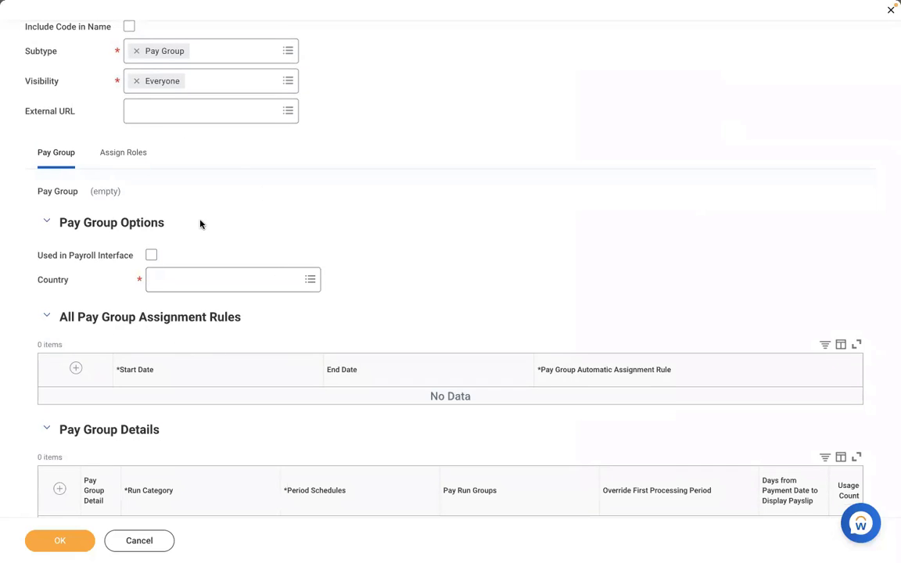
left_click(151, 255)
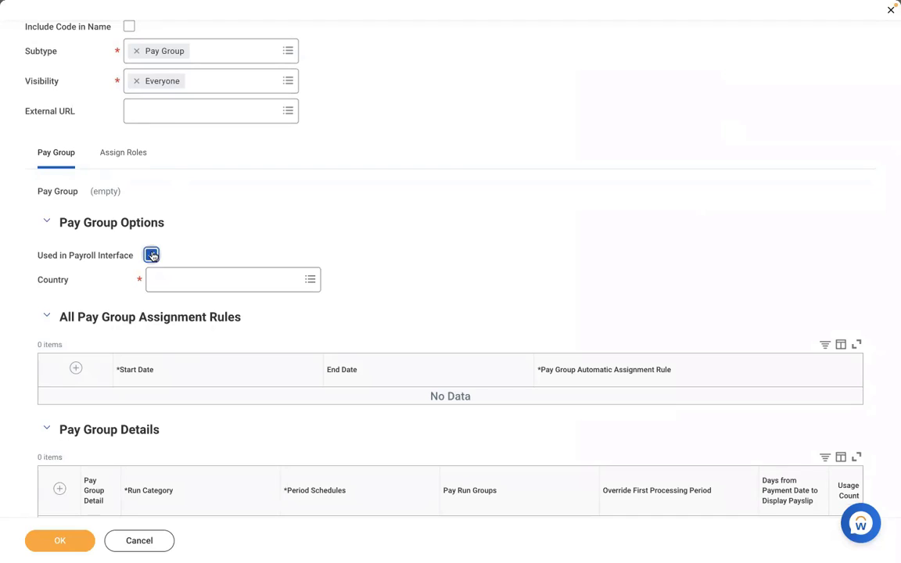
left_click(218, 280)
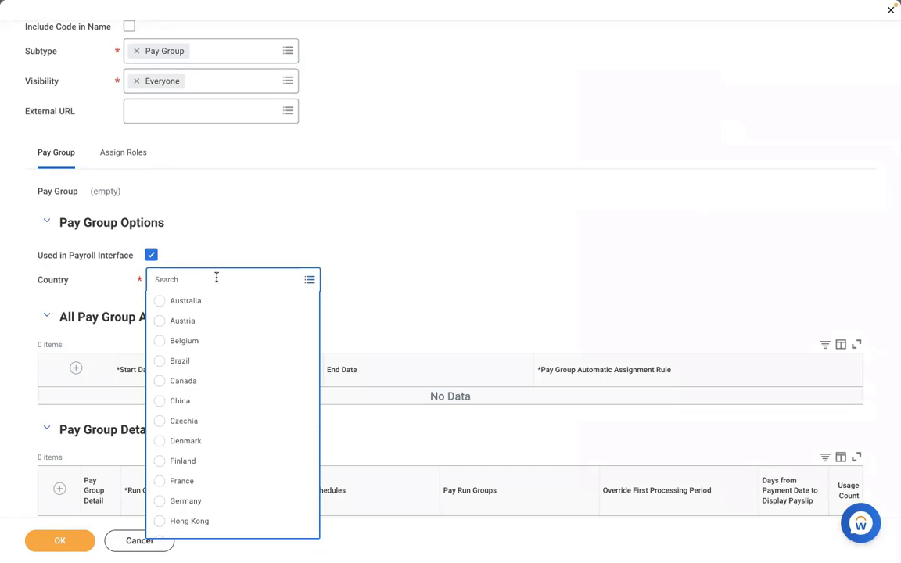
left_click(170, 240)
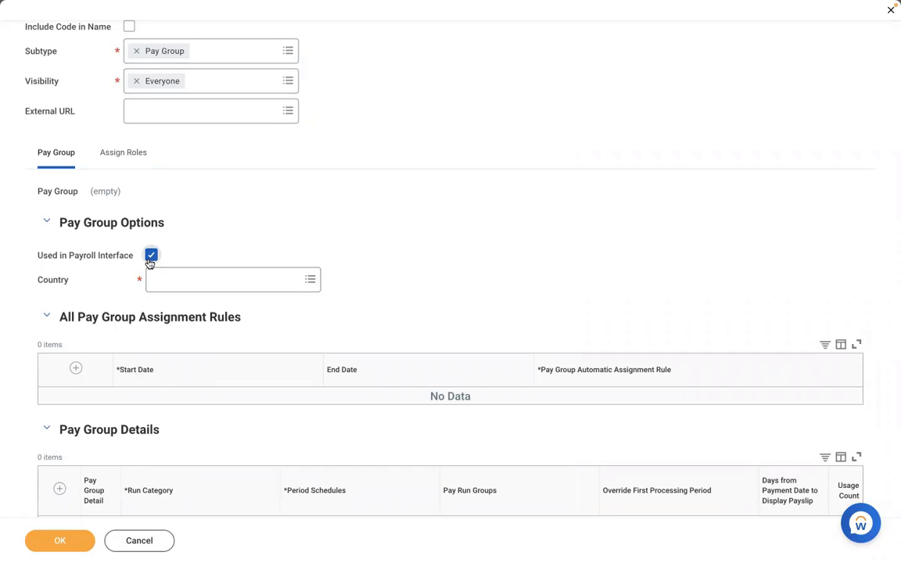
left_click(149, 261)
left_click(195, 281)
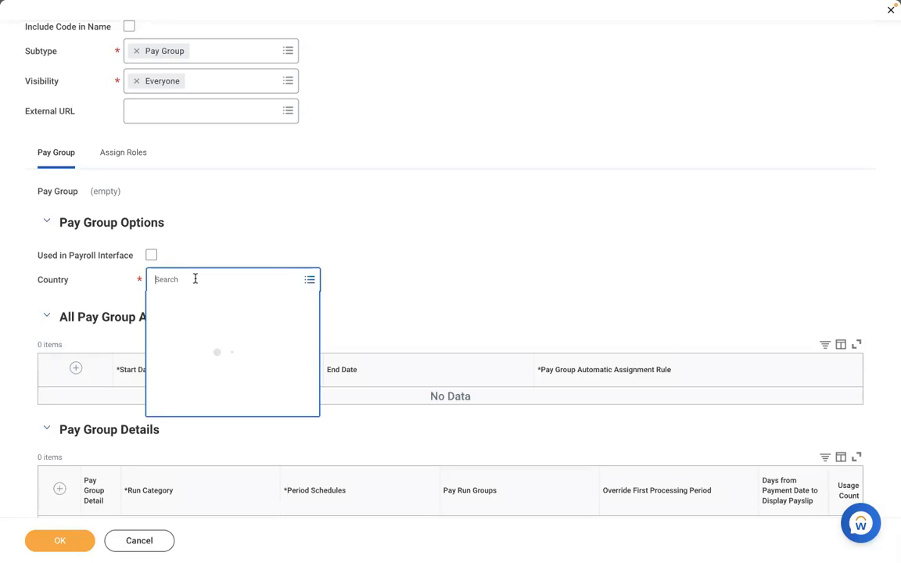
left_click(201, 362)
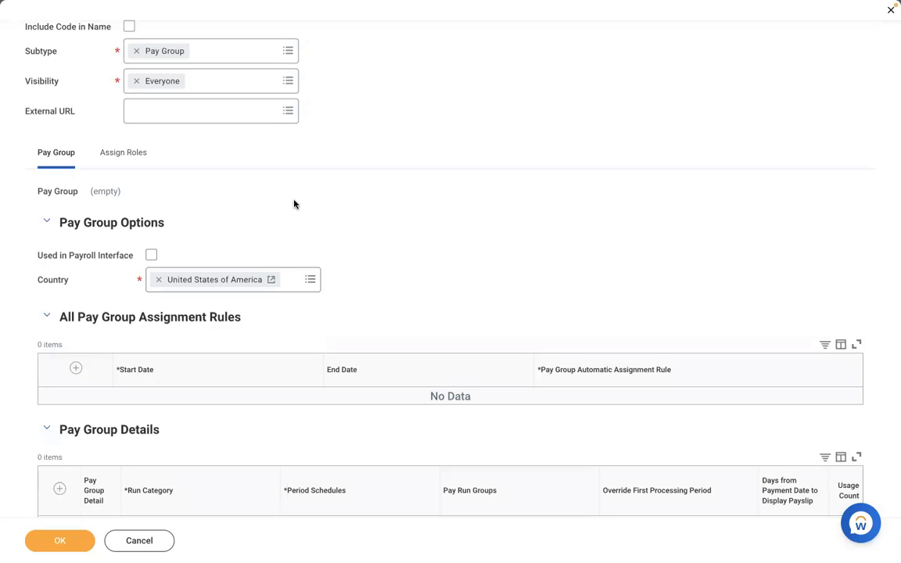
scroll(295, 204, "down", 1)
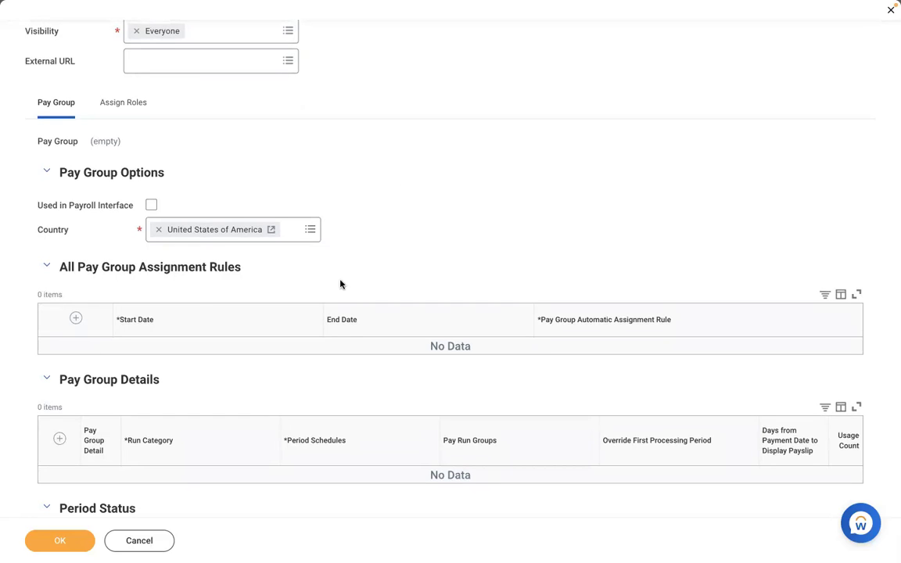
scroll(341, 284, "down", 3)
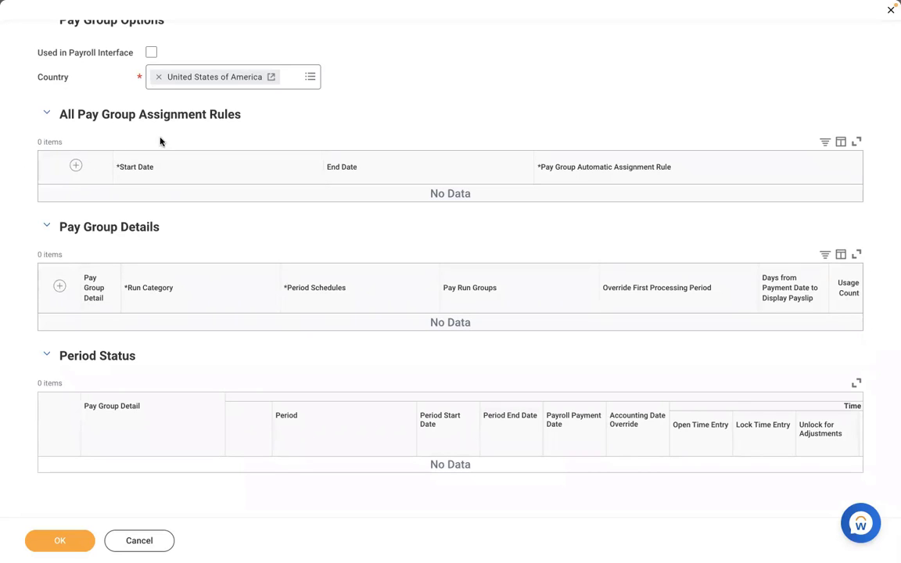
Add a Pay Group Details row with run category RBS - Regular Run Category.
left_click(59, 289)
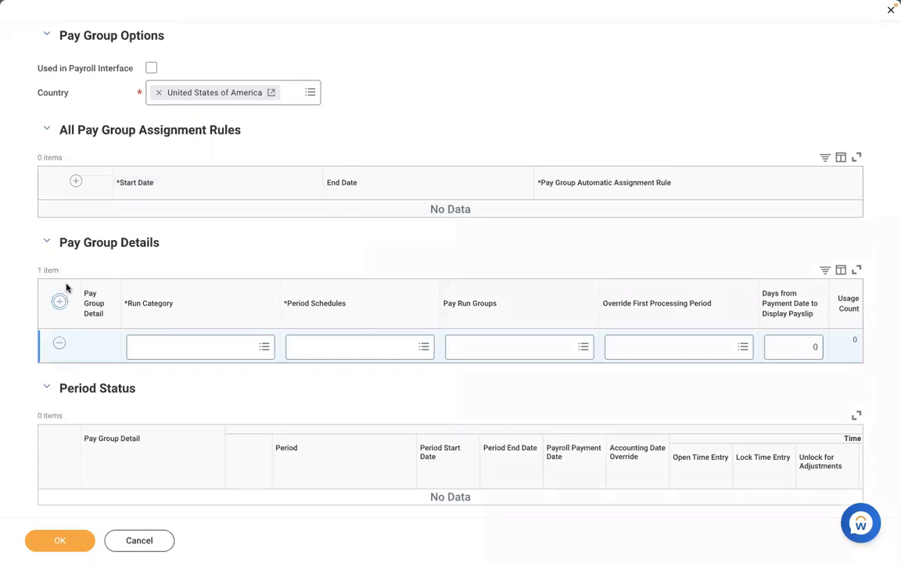
left_click(152, 347)
left_click(415, 98)
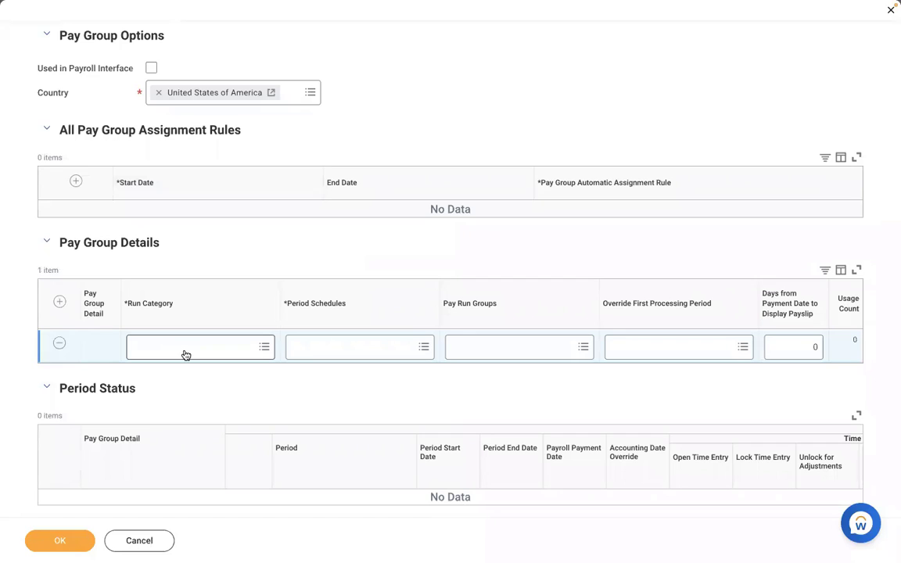
left_click(185, 352)
type("RBS")
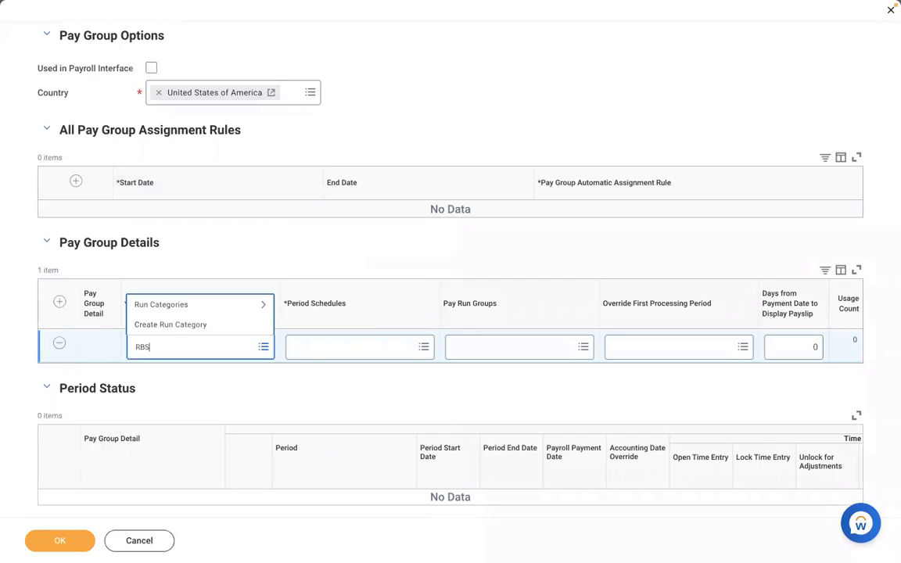
key("Return")
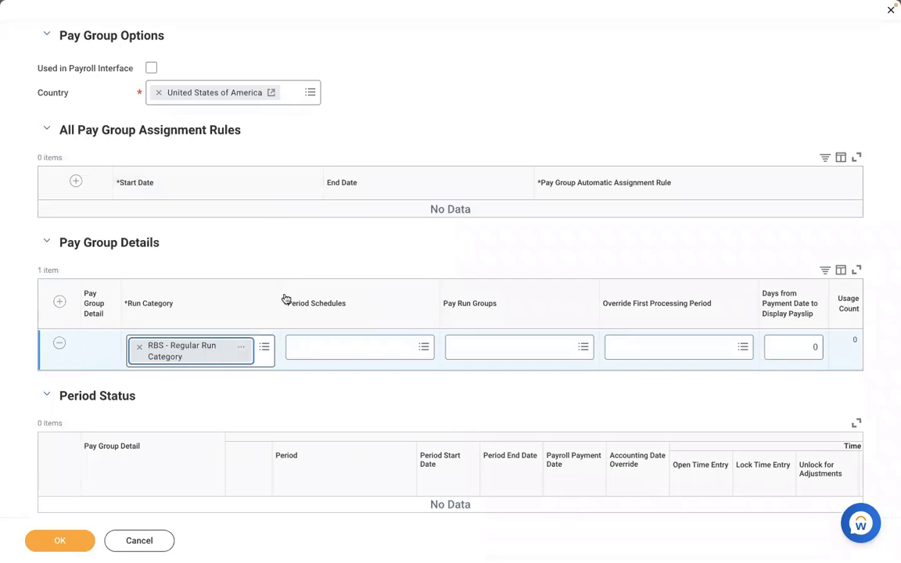
Set the detail row's period schedule to RBS - Monthly PS.
left_click(314, 352)
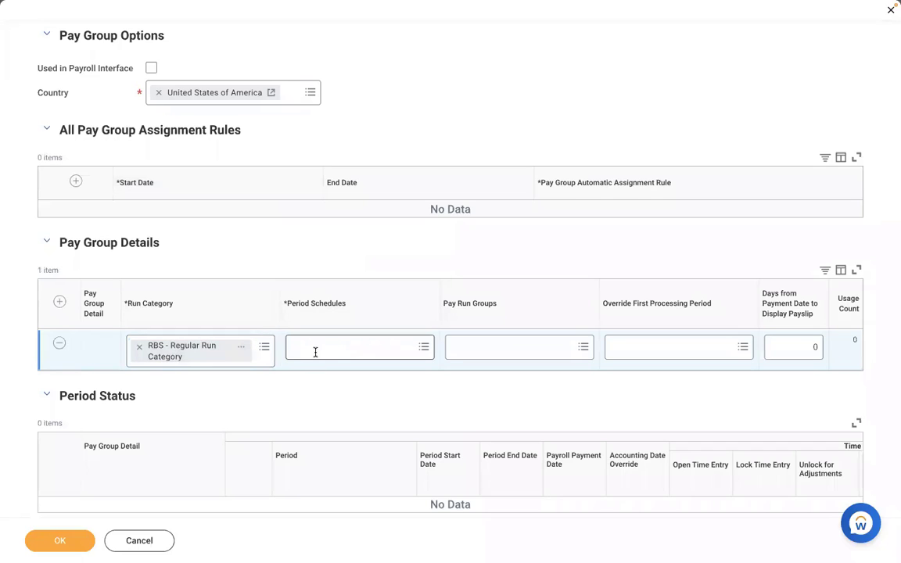
type("RBS")
key("Return")
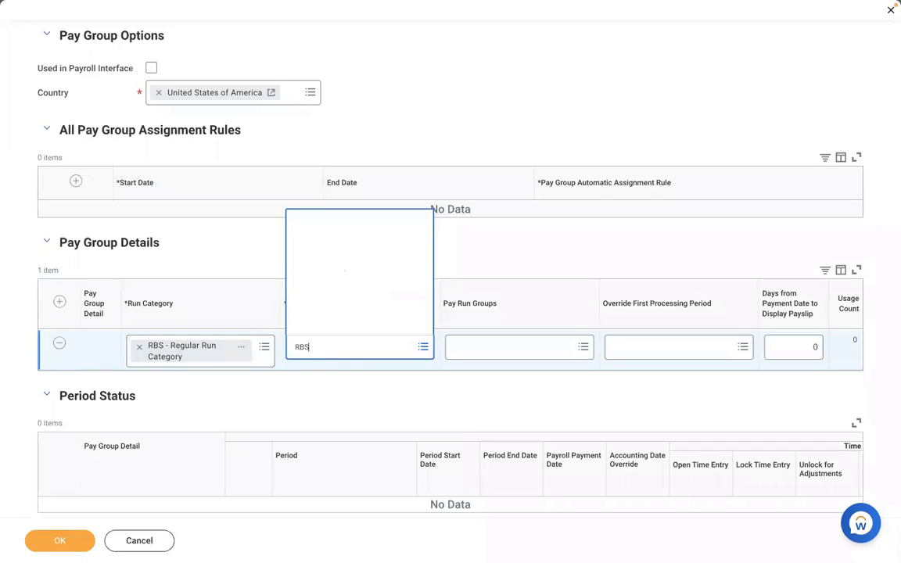
left_click(379, 407)
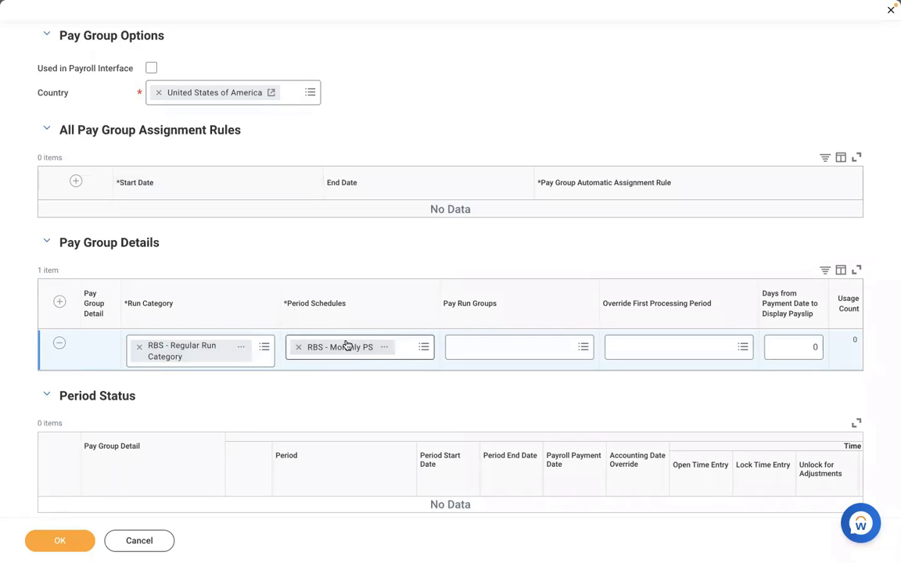
left_click(465, 353)
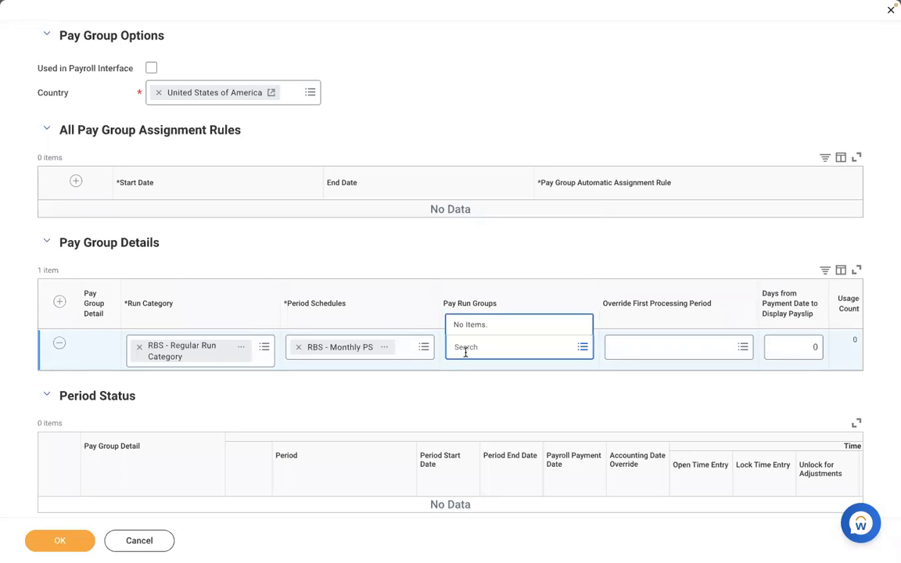
left_click(438, 391)
Below the Word list, add unnumbered lines EXECUTIVE, MANAGEMENT and NON MANAGEMENT.
key("ctrl+Left")
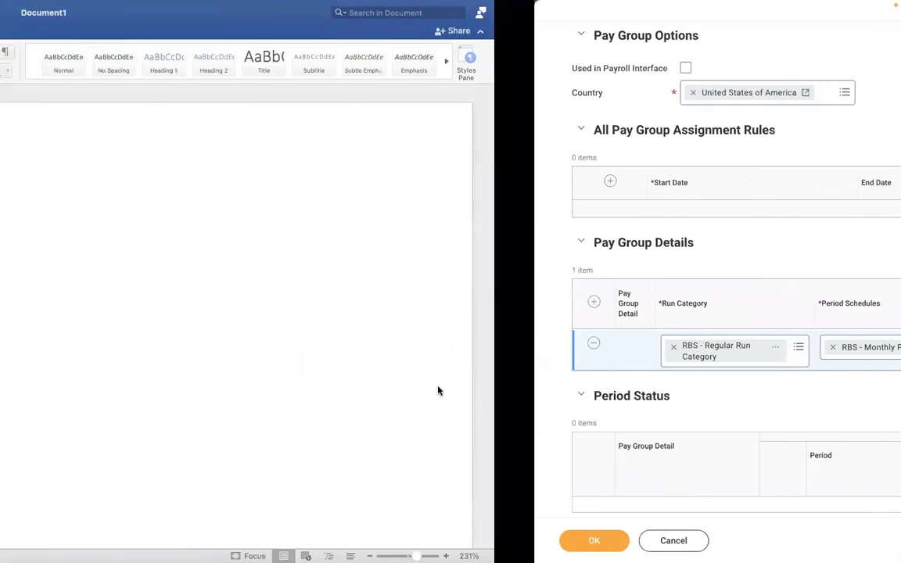
left_click(383, 334)
key("Return")
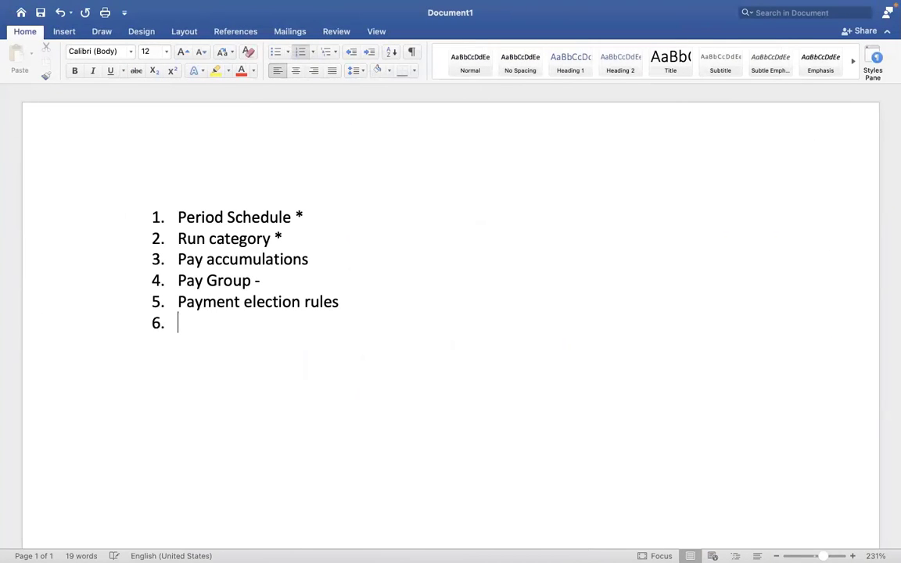
key("Return")
key("Return")
key("Return")
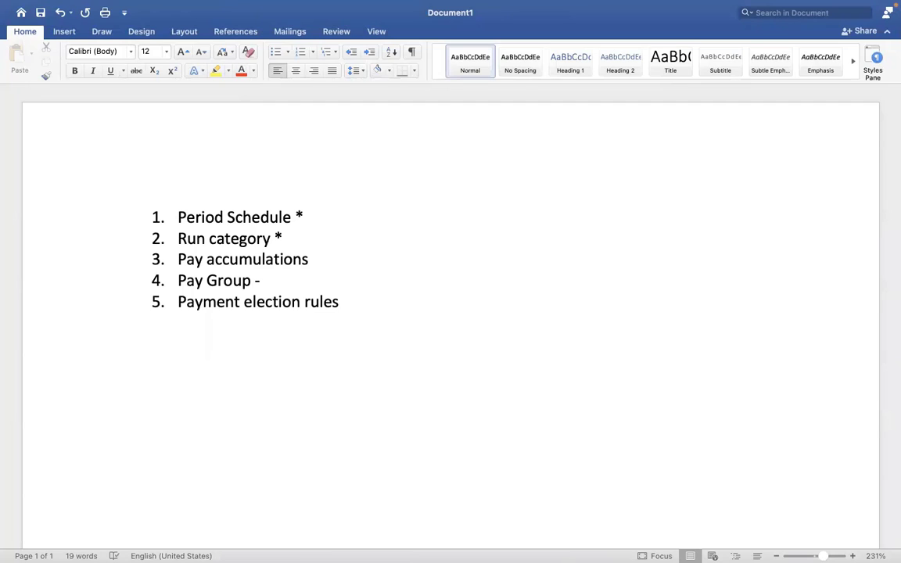
type("EXECUTIVE")
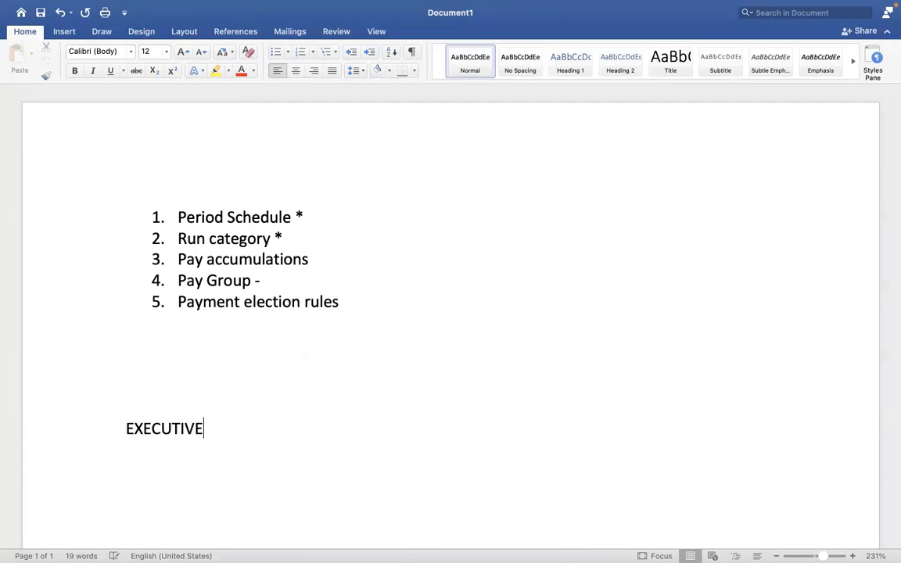
key("Return")
type("MANAGEM")
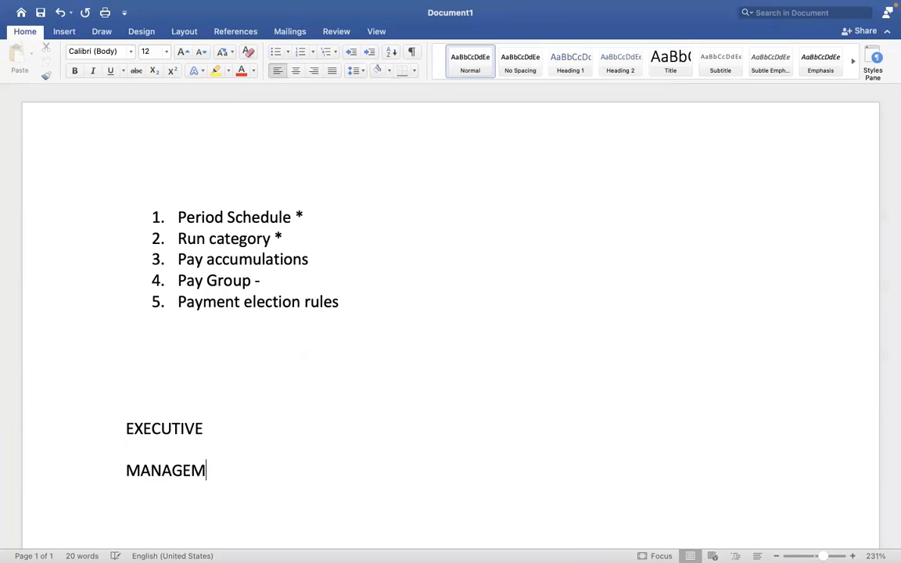
type("ENT  NON")
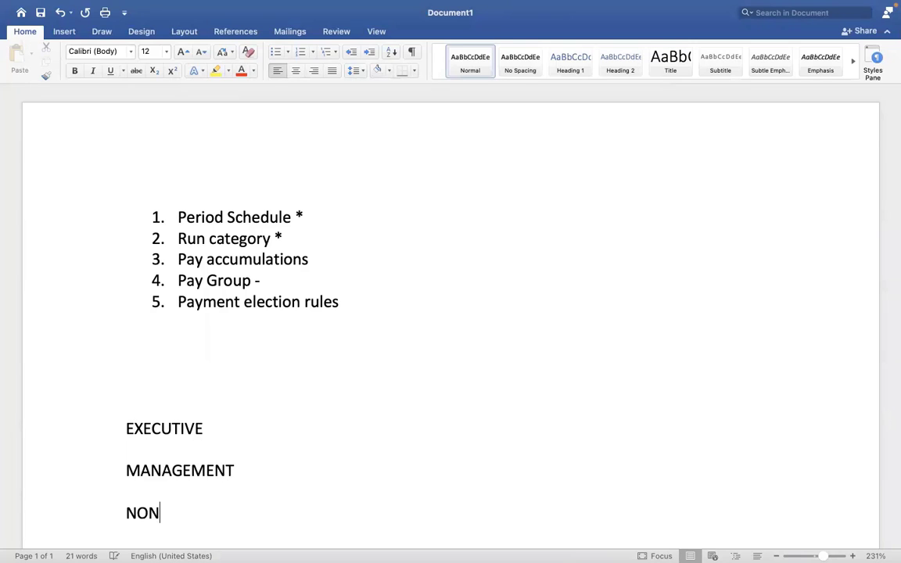
type(" MANAGEMENT")
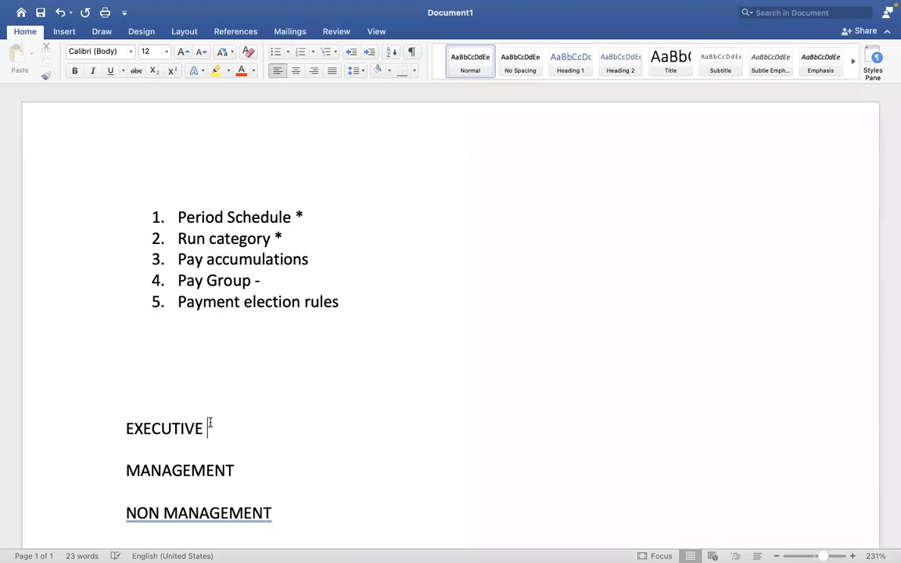
Click among the new lines in Word, then return to the Workday pay group form.
left_click(227, 463)
left_click(307, 480)
left_click(314, 503)
left_click(275, 487)
key("ctrl+Right")
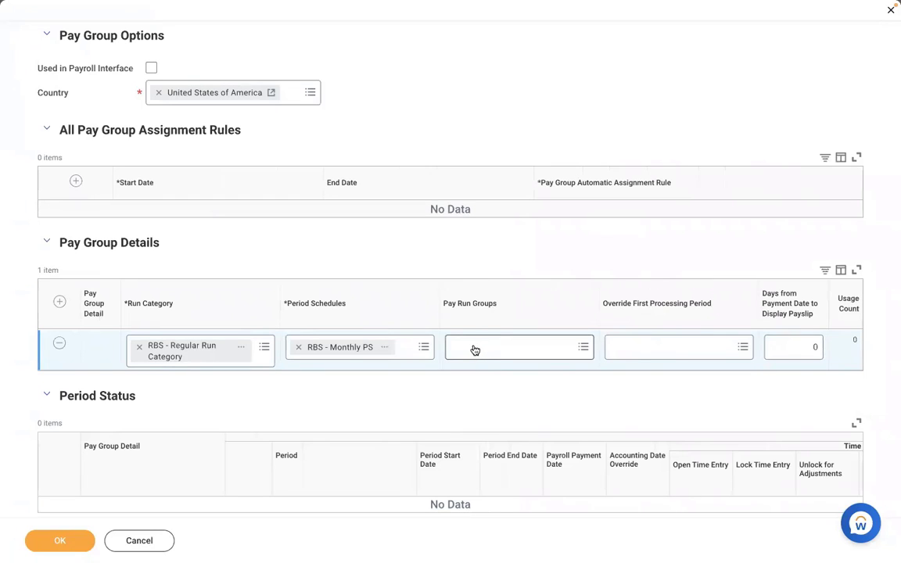
key("ctrl+Left")
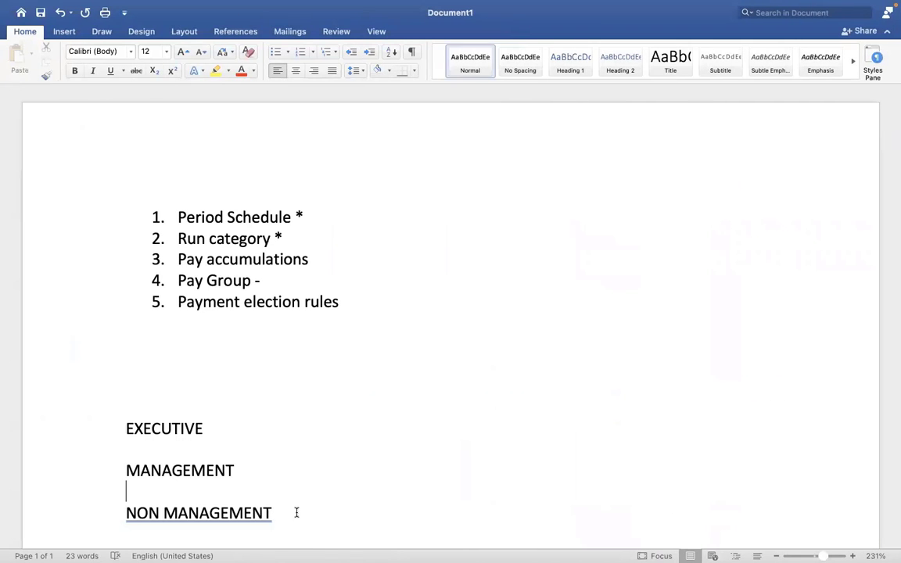
left_click(297, 513)
left_click(113, 407, "shift")
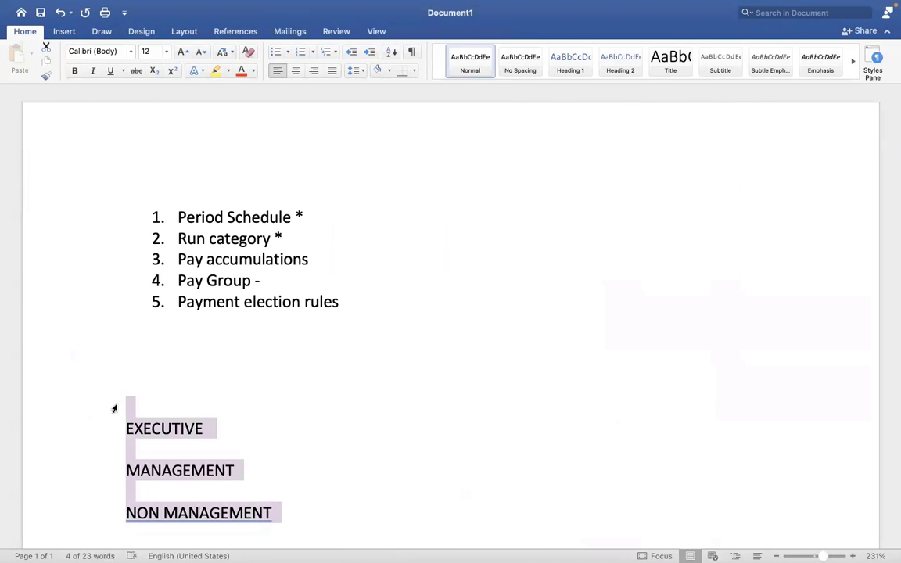
key("ctrl+Right")
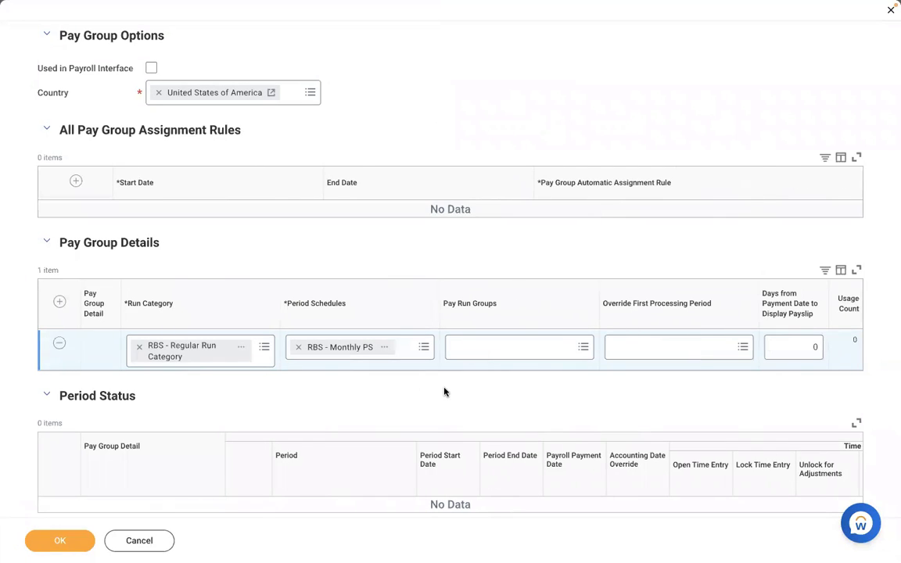
key("ctrl+Left")
left_click(313, 422)
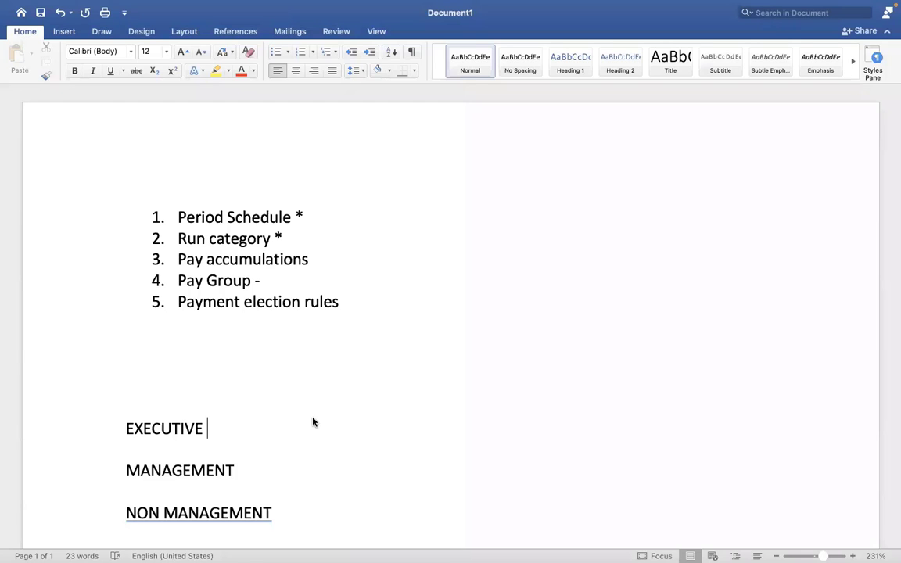
key("ctrl+Right")
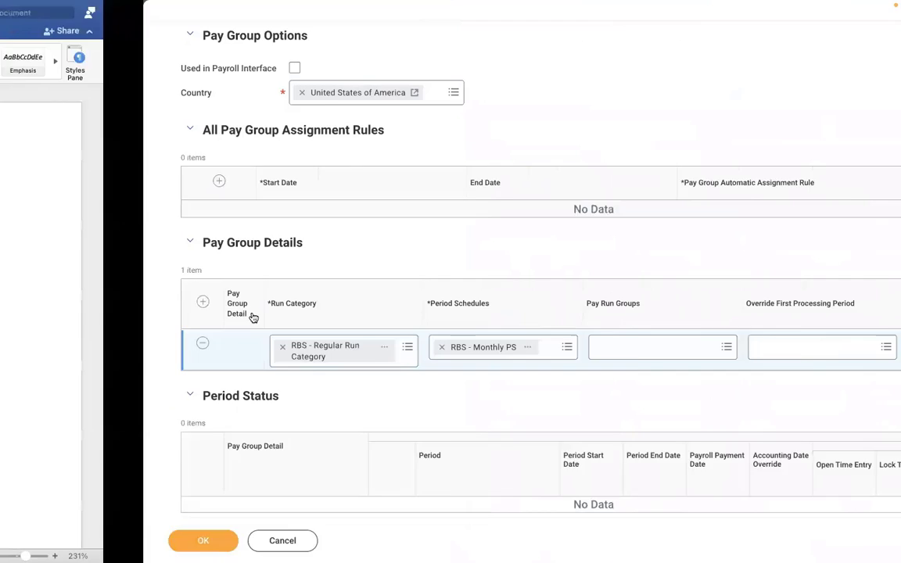
key("ctrl+Left")
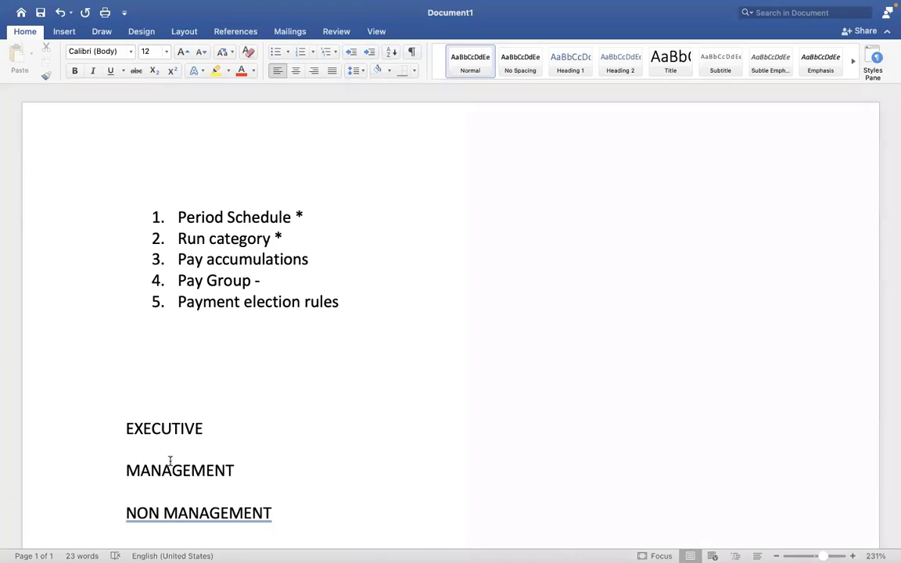
left_click(170, 462)
key("ctrl+Right")
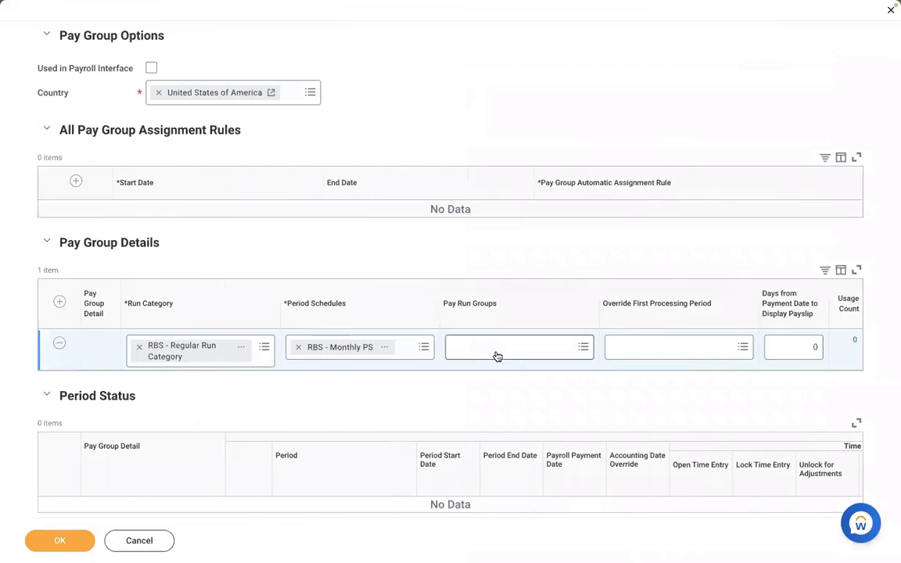
left_click(495, 351)
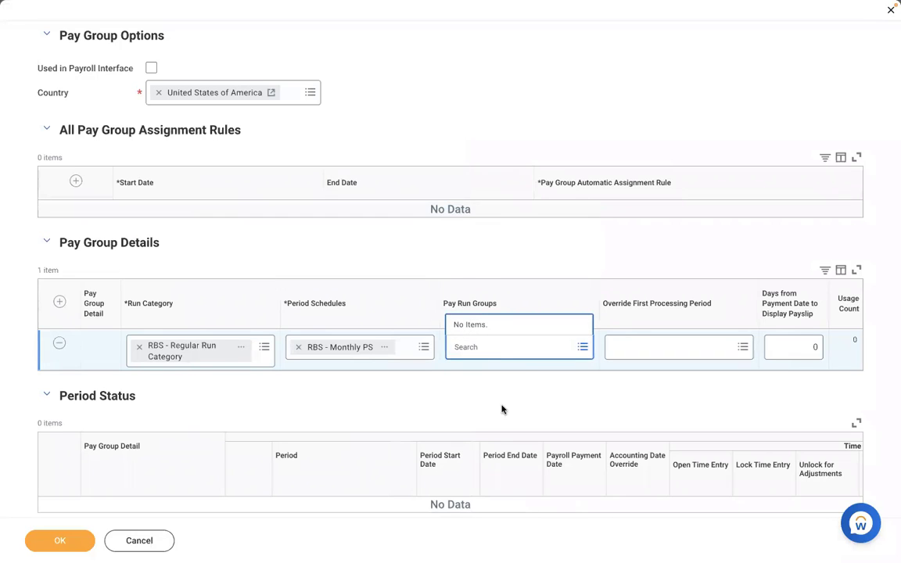
left_click(439, 393)
key("ctrl+Left")
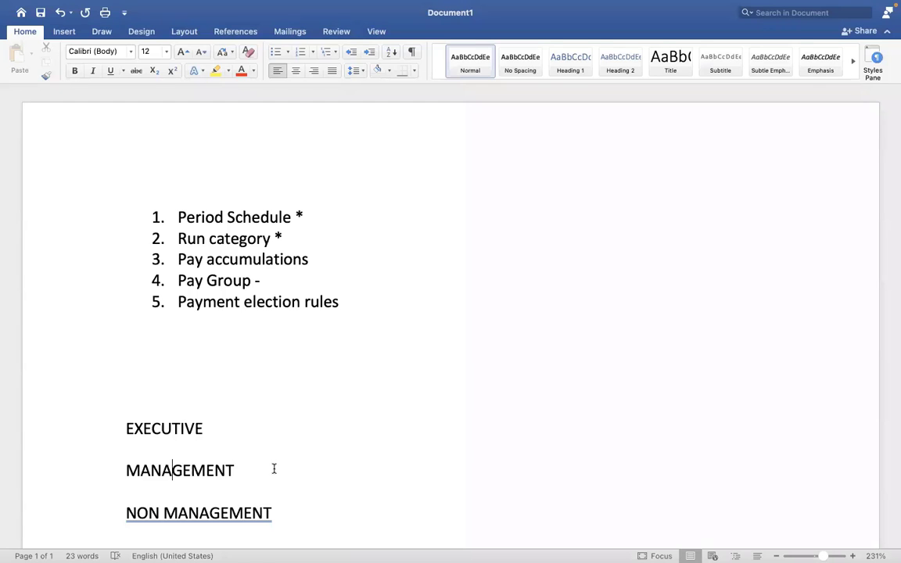
key("ctrl+Right")
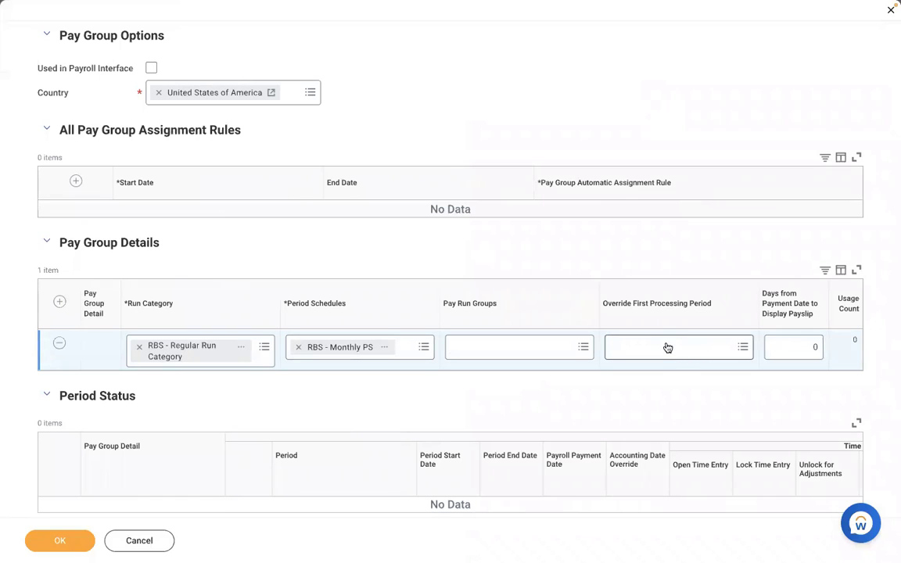
Preview the RBS - Monthly PS schedule, then list the Override First Processing Period choices.
left_click(388, 349)
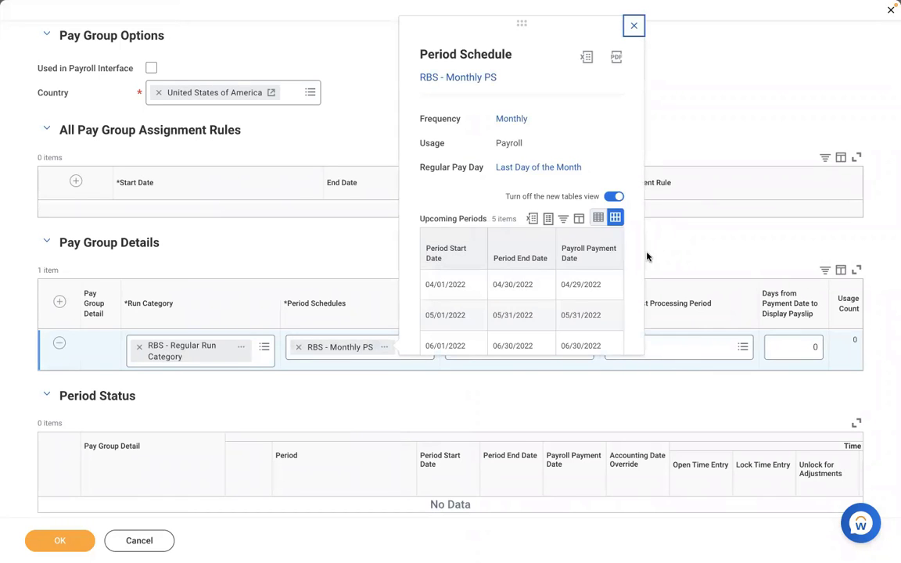
scroll(638, 264, "down", 2)
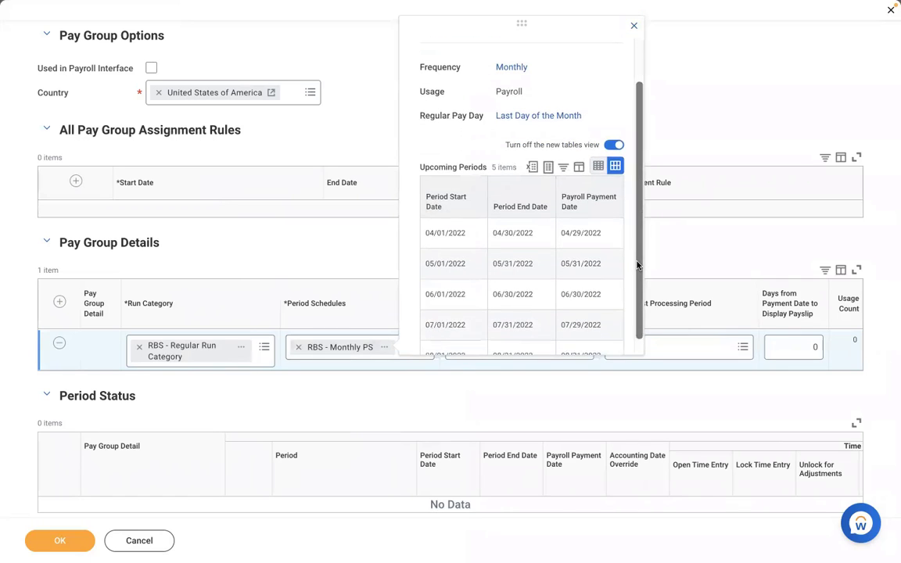
left_click(704, 347)
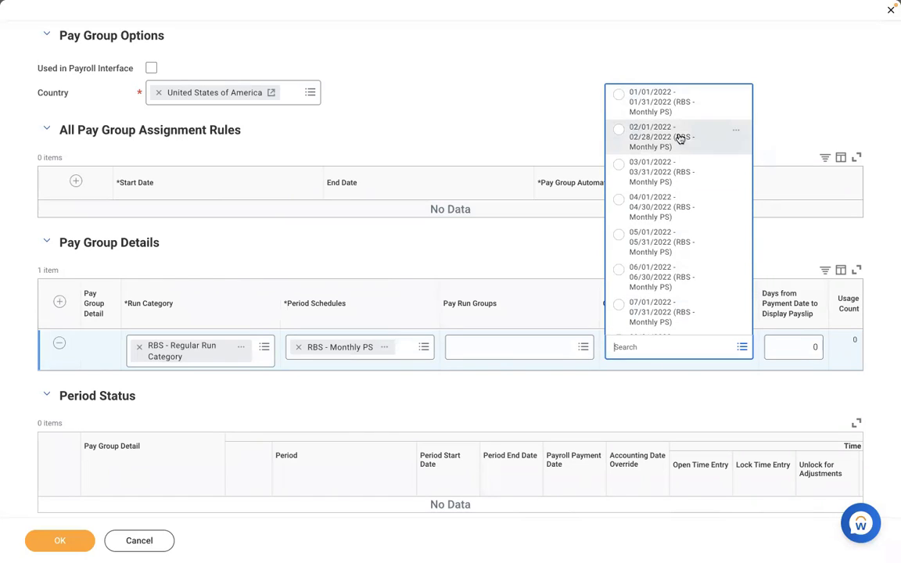
left_click(628, 142)
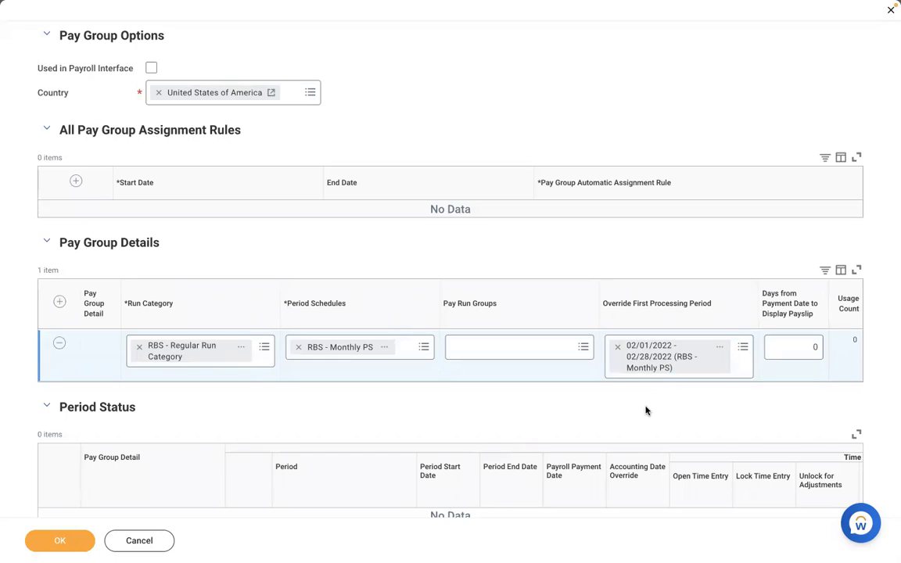
left_click(617, 346)
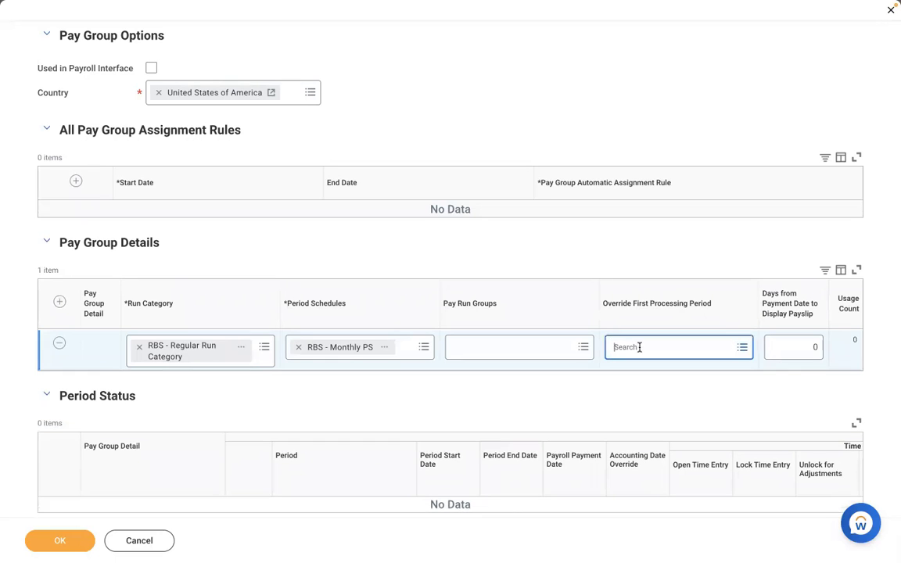
left_click(639, 347)
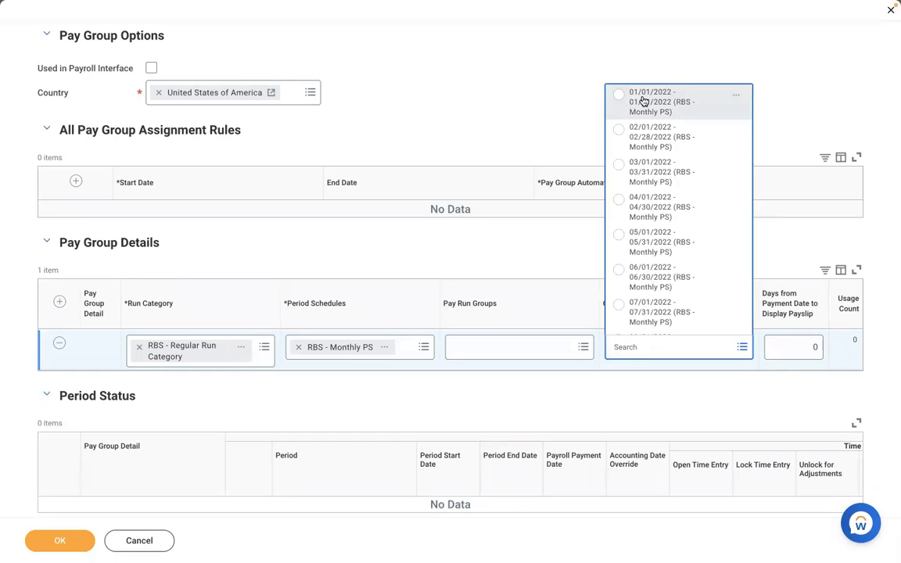
left_click(574, 262)
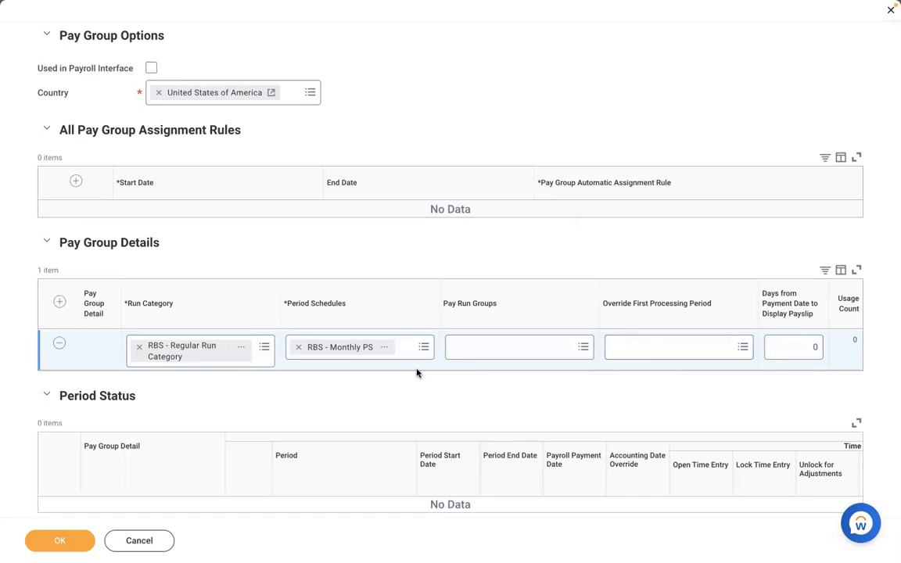
left_click(653, 351)
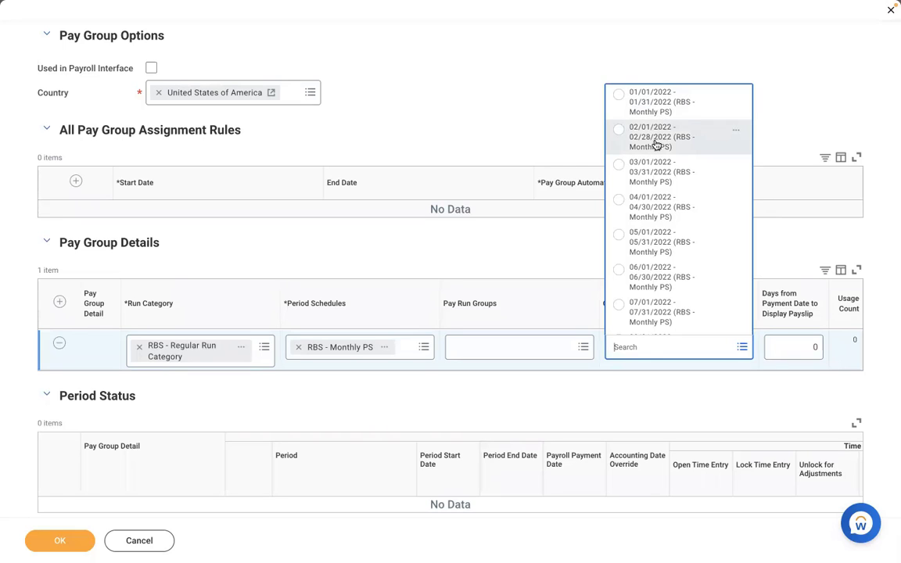
left_click(654, 143)
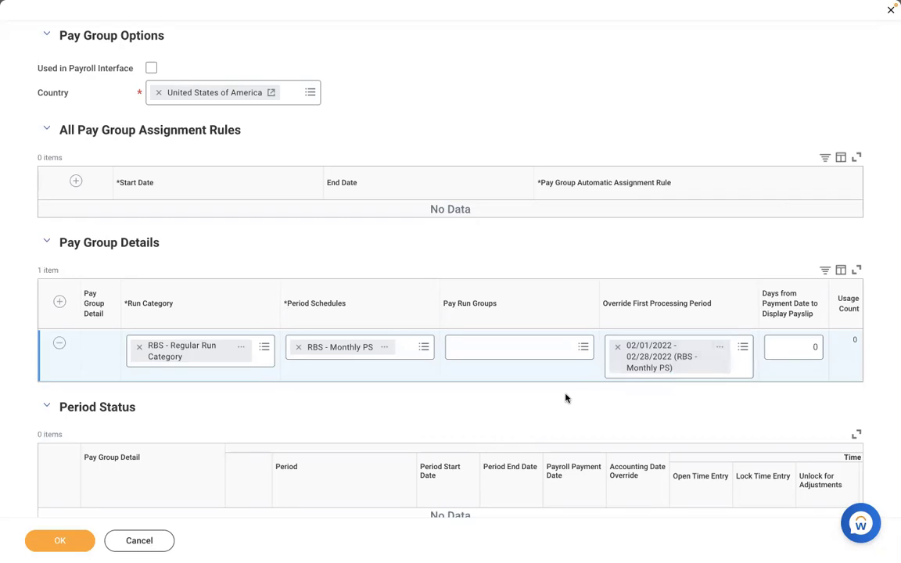
left_click(618, 349)
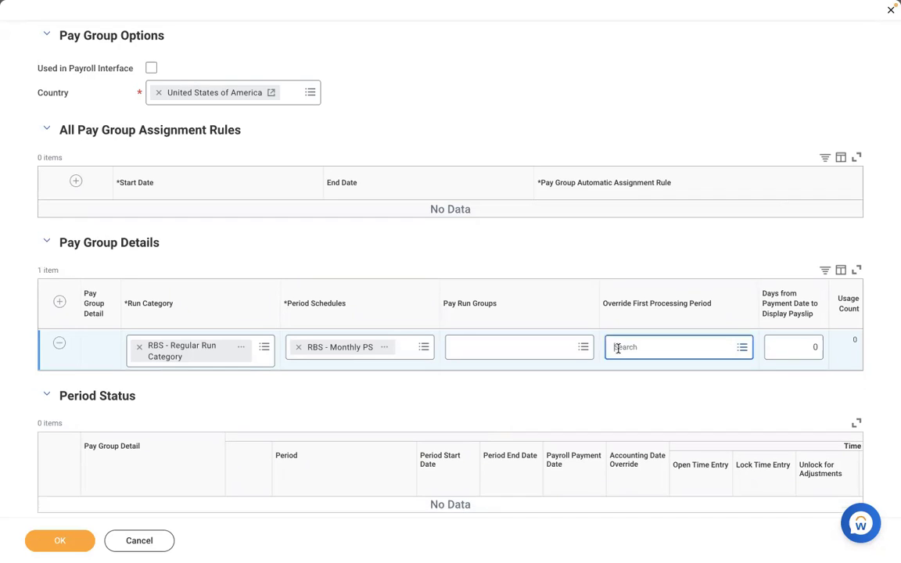
left_click(662, 342)
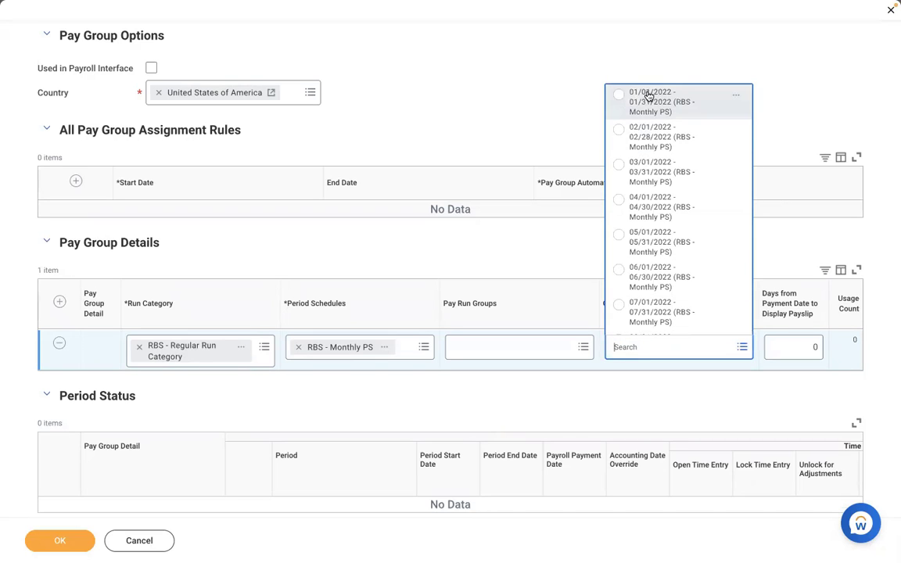
left_click(625, 404)
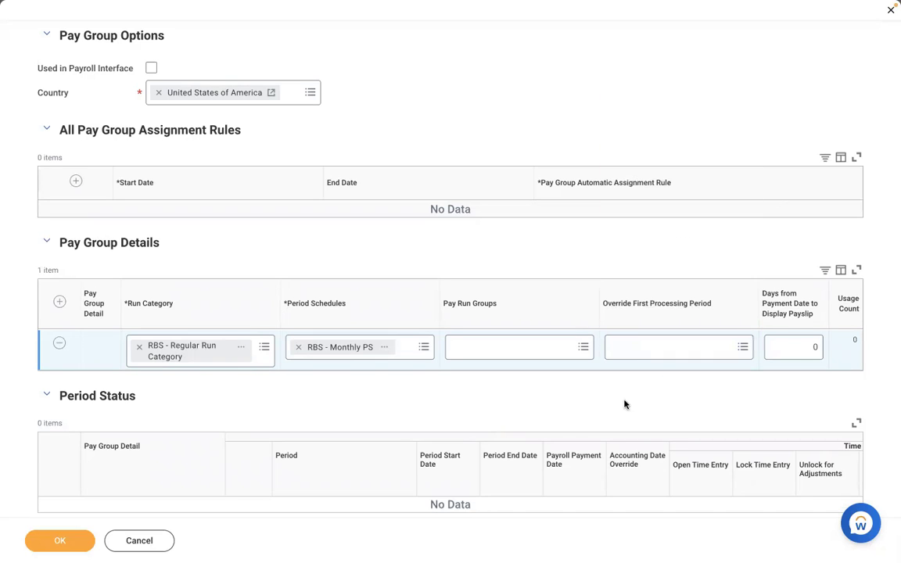
Review the RBS - Monthly PS schedule and change Days from Payment Date to Display Payslip from 0 to -1.
left_click(782, 345)
key("Right")
left_click(390, 349)
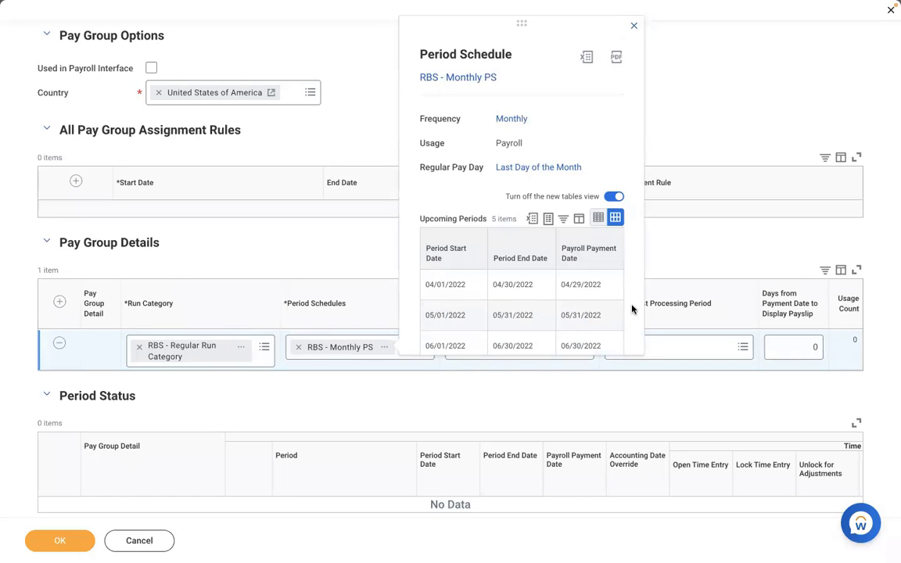
scroll(632, 310, "down", 2)
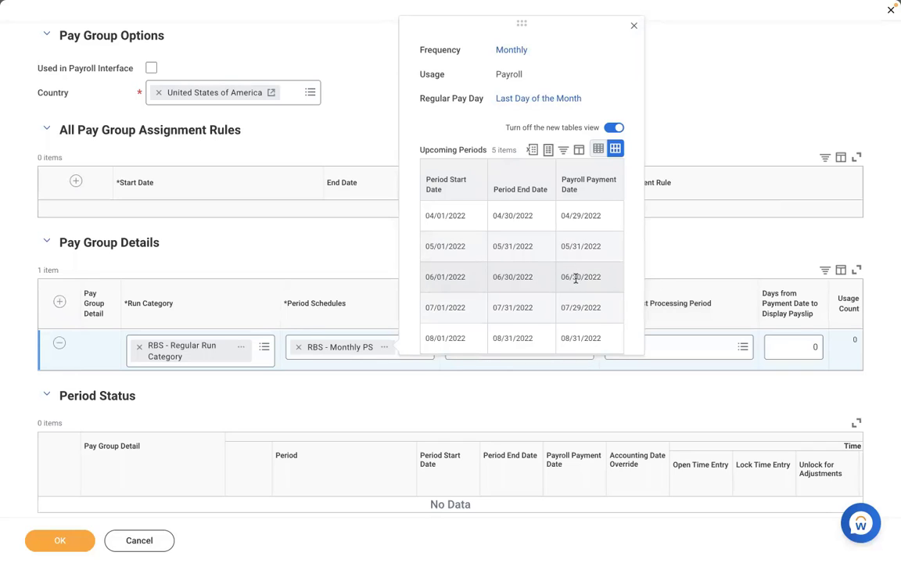
left_click(794, 347)
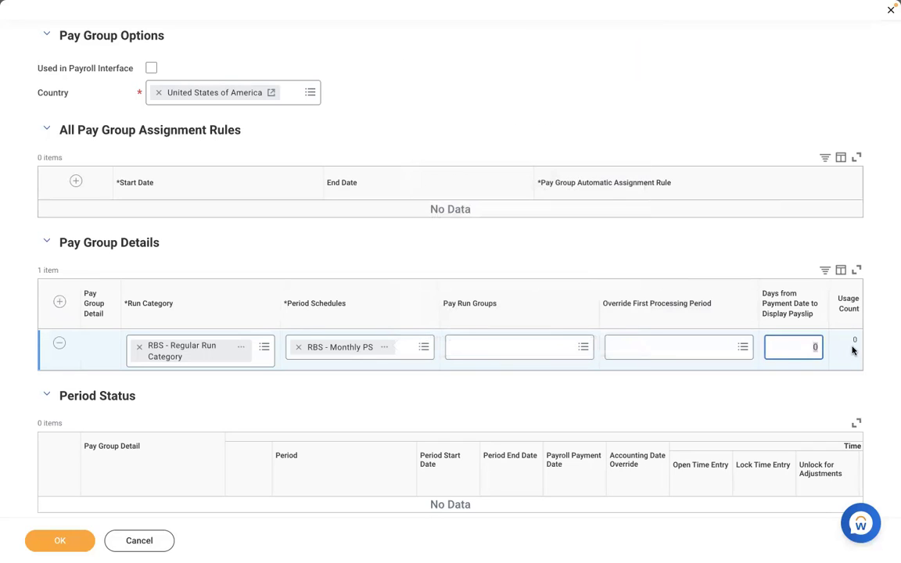
key("BackSpace")
type("-1")
left_click(385, 350)
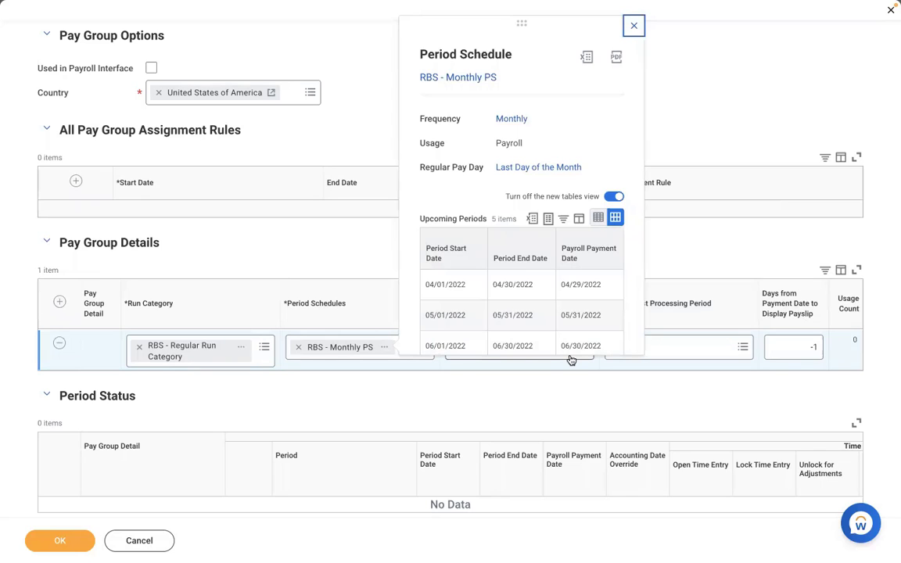
left_click(798, 346)
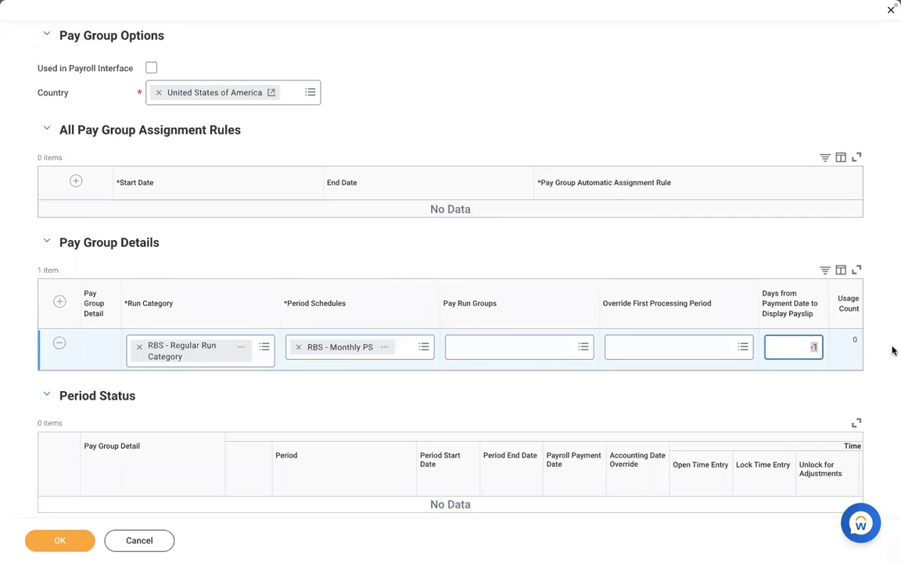
Set Days from Payment Date to Display Payslip back to 0.
key("BackSpace")
type("1")
key("BackSpace")
type("0")
left_click(516, 82)
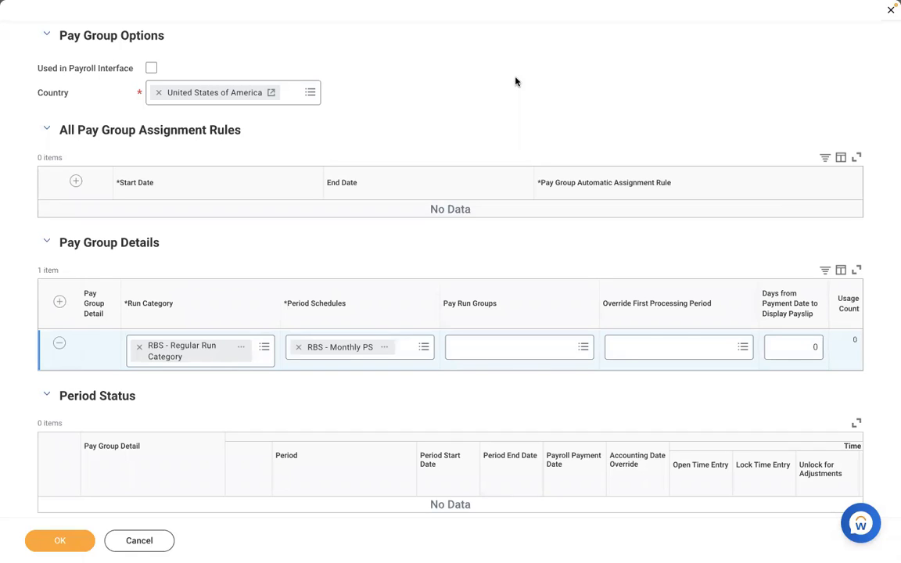
left_click(796, 345)
type("-1")
key("BackSpace")
left_click(483, 252)
double_click(806, 346)
type("0")
left_click(539, 78)
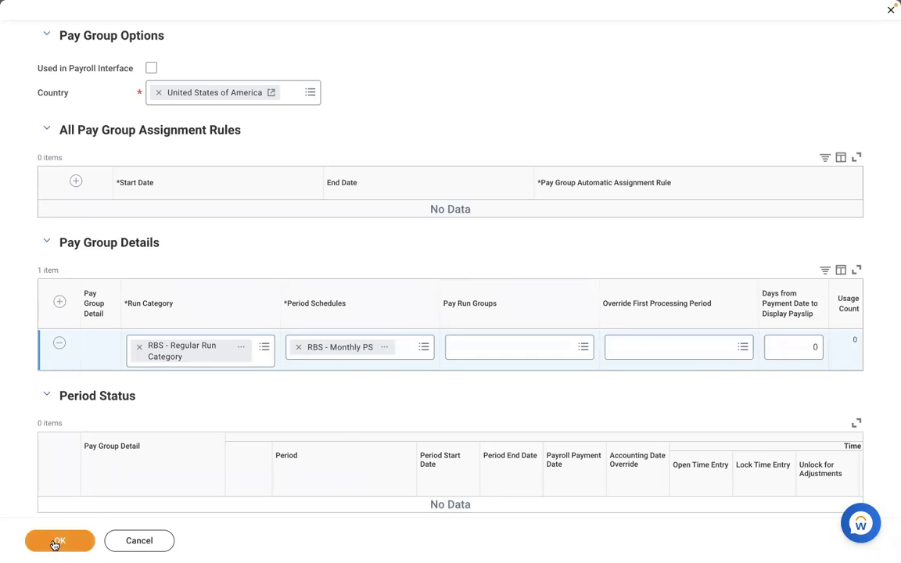
Save DMD - Monthly PYG and review its Pay Group tab and monthly periods.
scroll(235, 417, "down", 2)
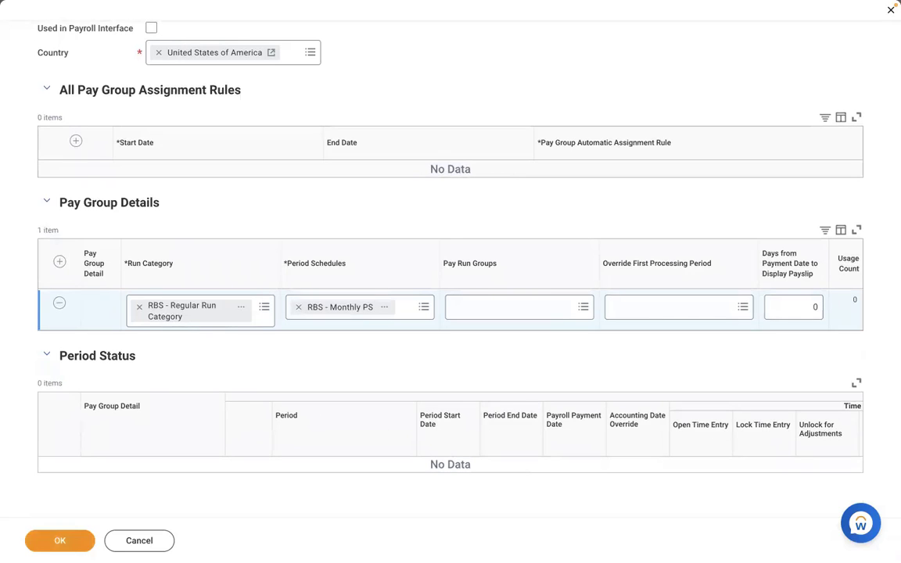
left_click(48, 543)
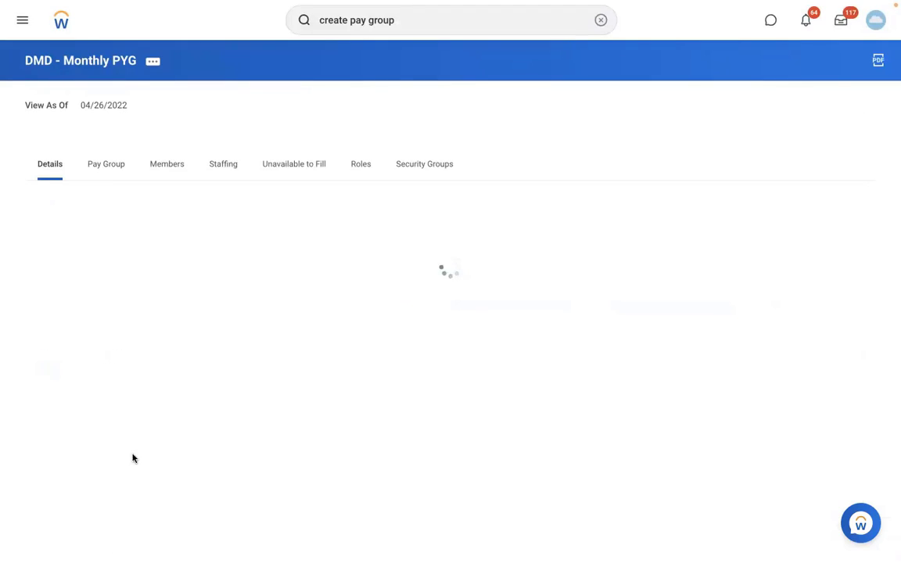
left_click(100, 163)
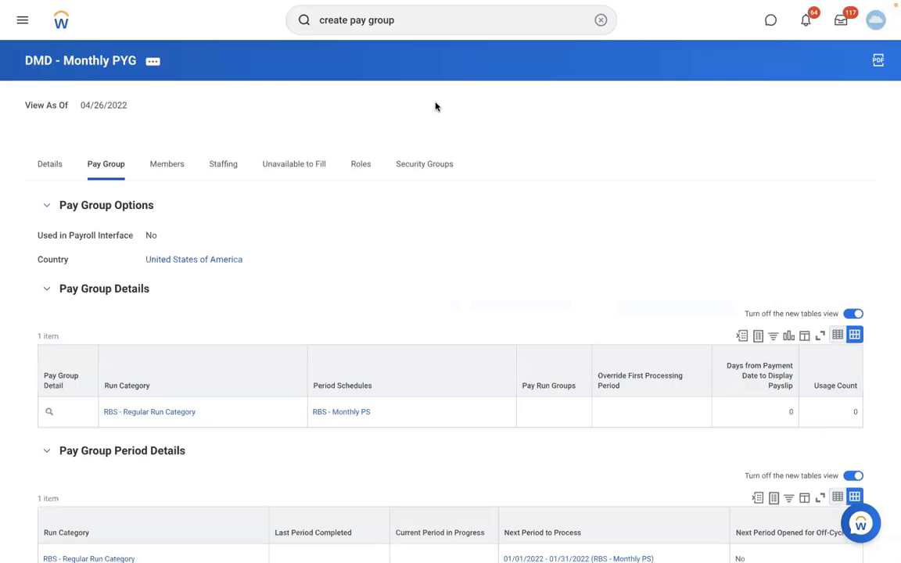
scroll(665, 108, "down", 4)
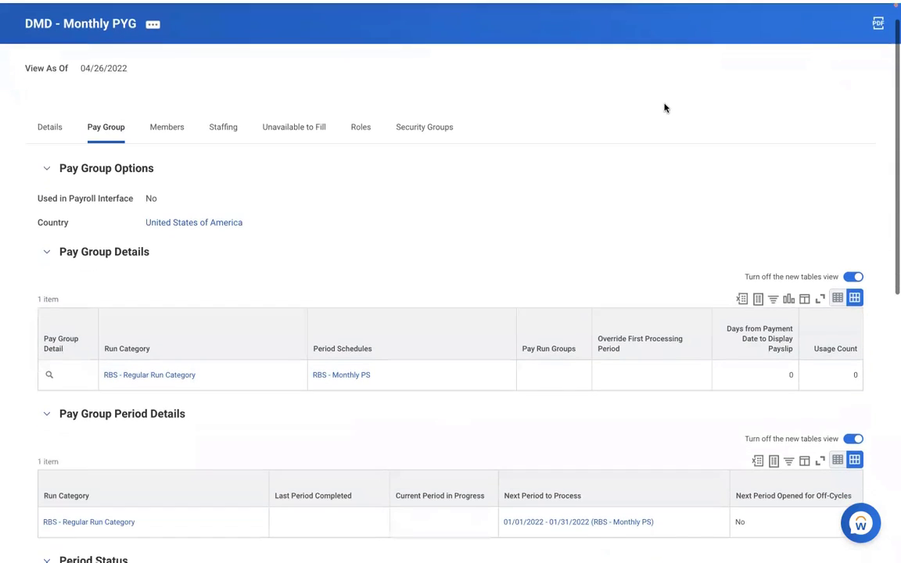
scroll(666, 108, "down", 3)
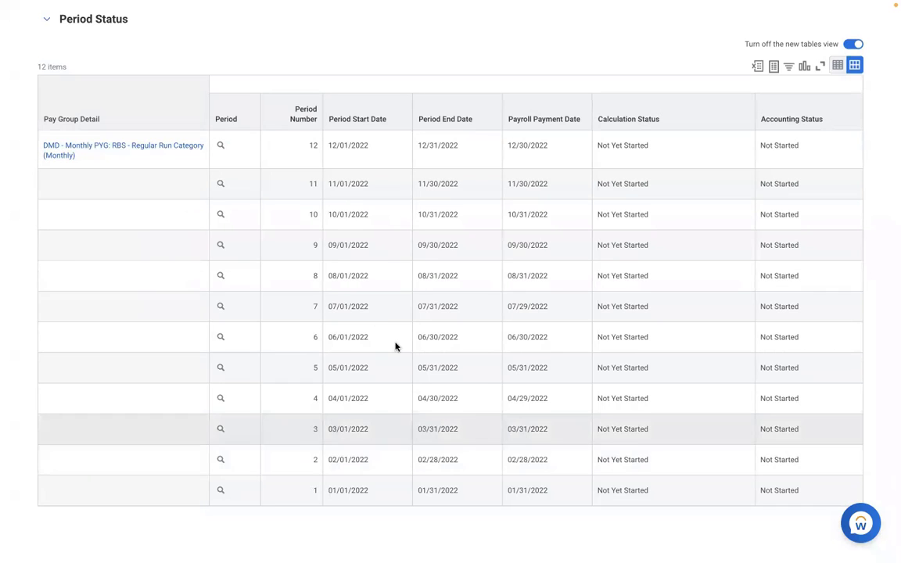
scroll(312, 238, "up", 3)
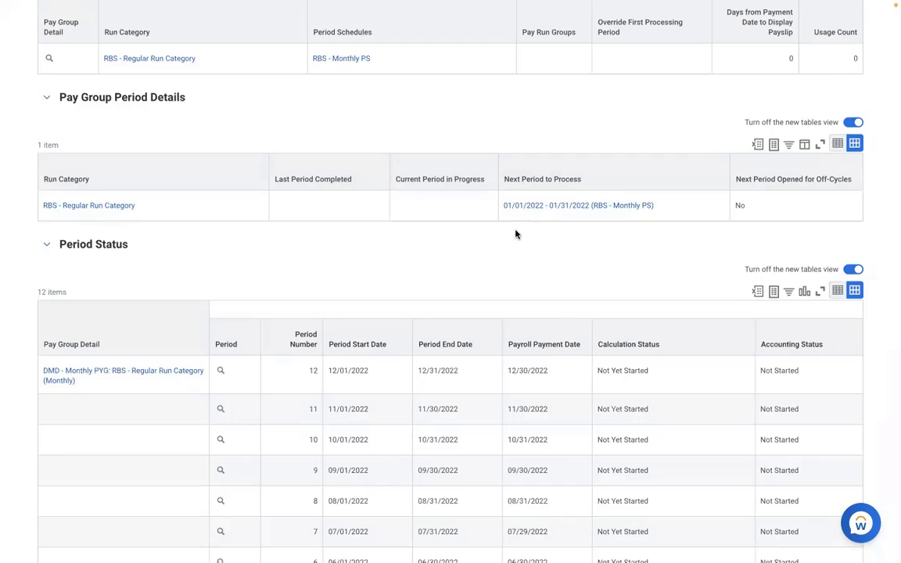
left_click(691, 214)
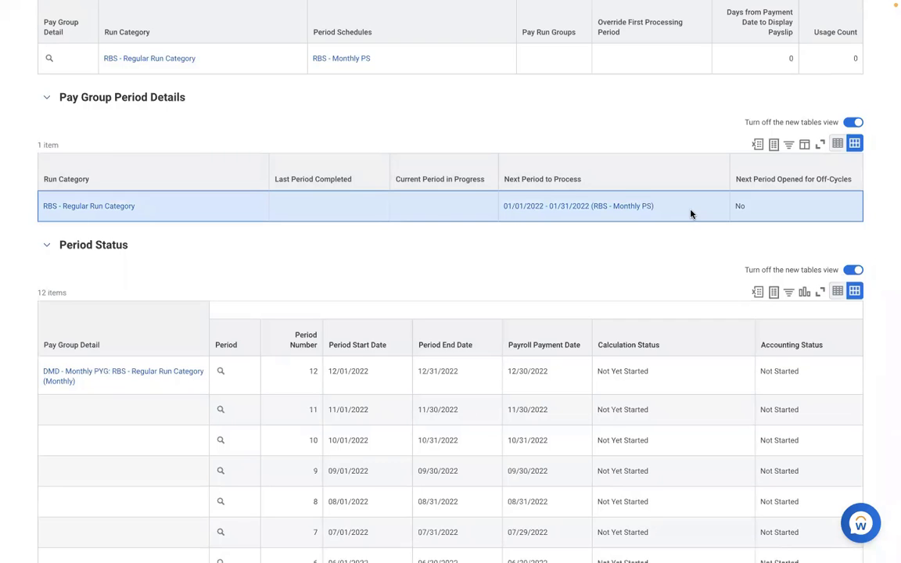
scroll(673, 279, "down", 1)
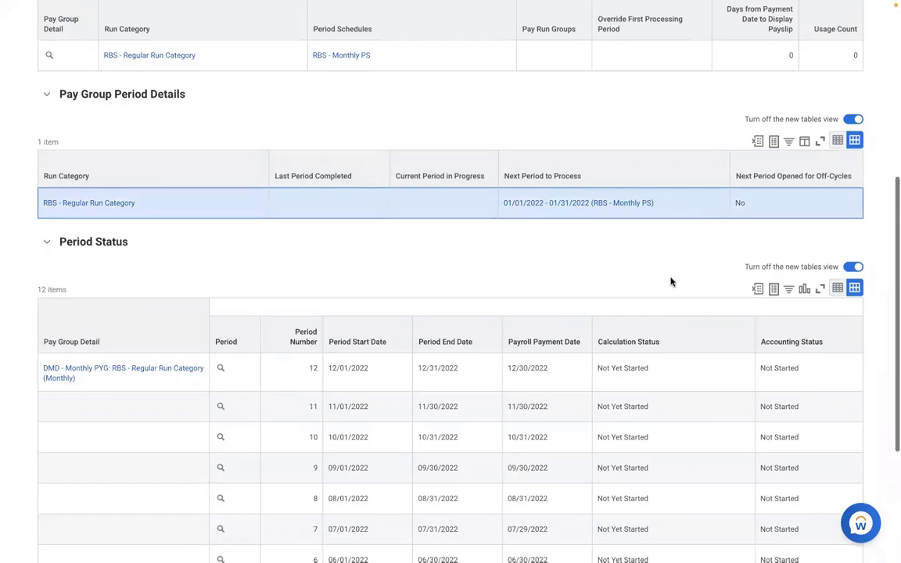
scroll(672, 282, "down", 5)
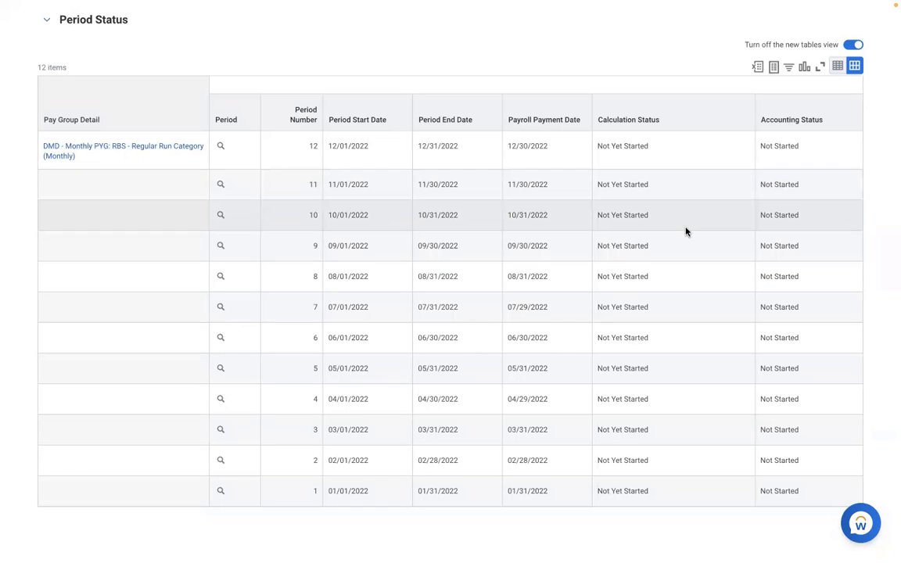
left_click(250, 443)
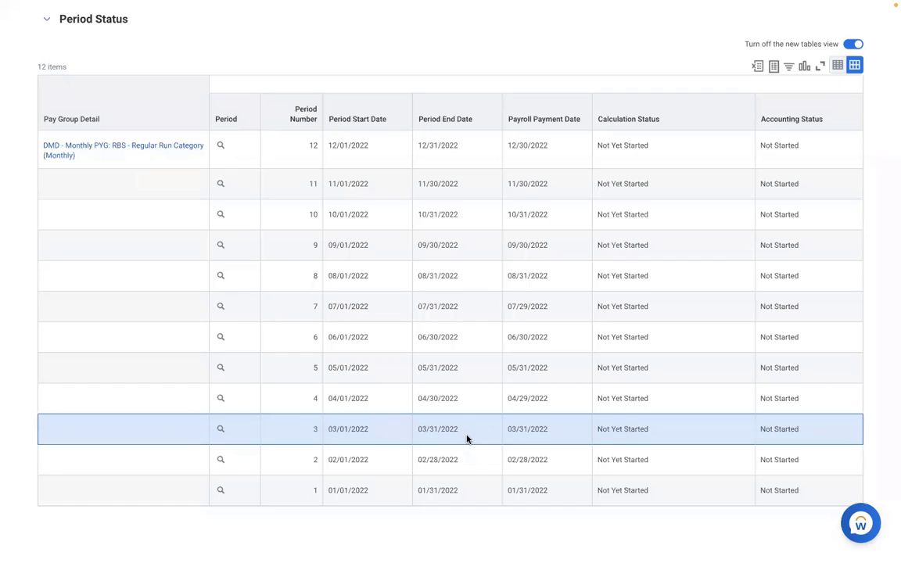
scroll(466, 439, "up", 5)
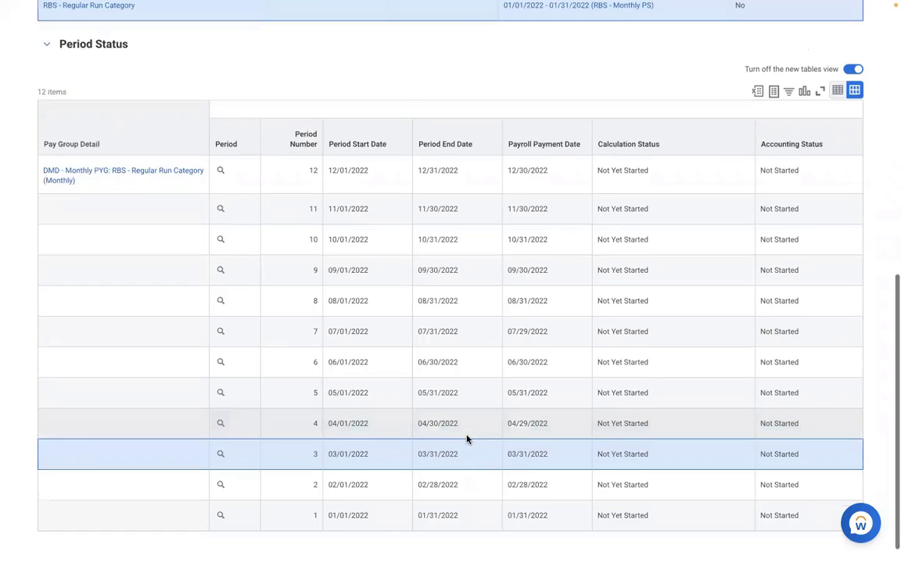
scroll(466, 439, "up", 3)
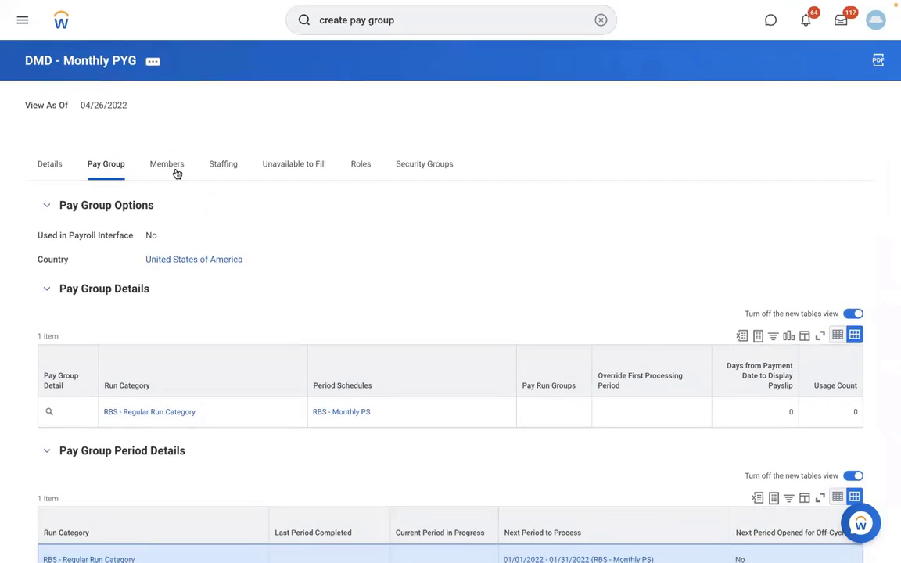
Review DMD - Monthly PYG's Period Status table, then its Members tab showing 0 members.
left_click(171, 167)
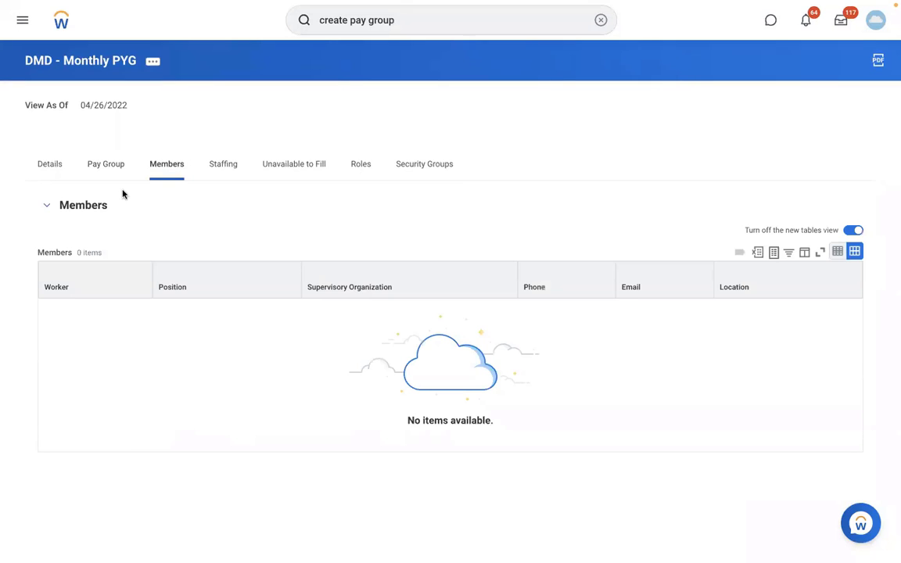
left_click(105, 171)
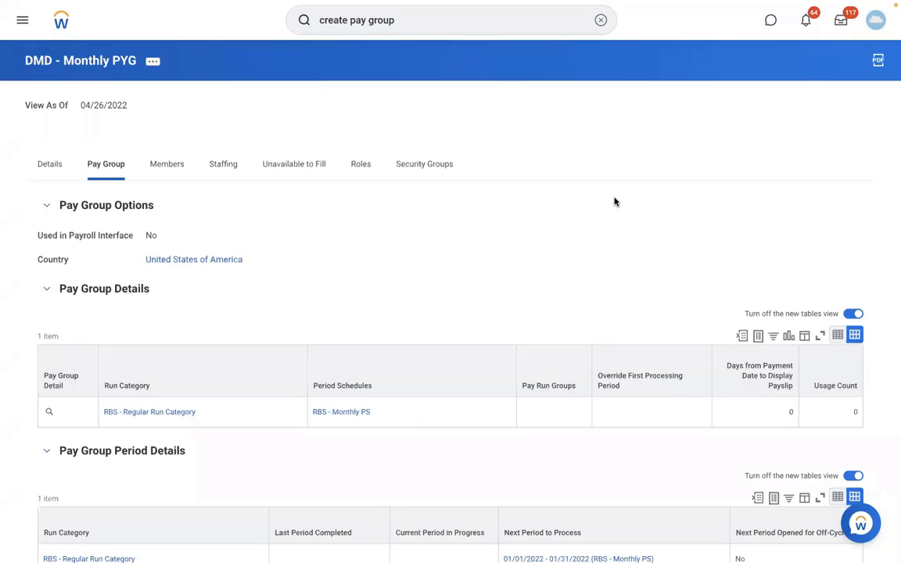
scroll(614, 202, "down", 5)
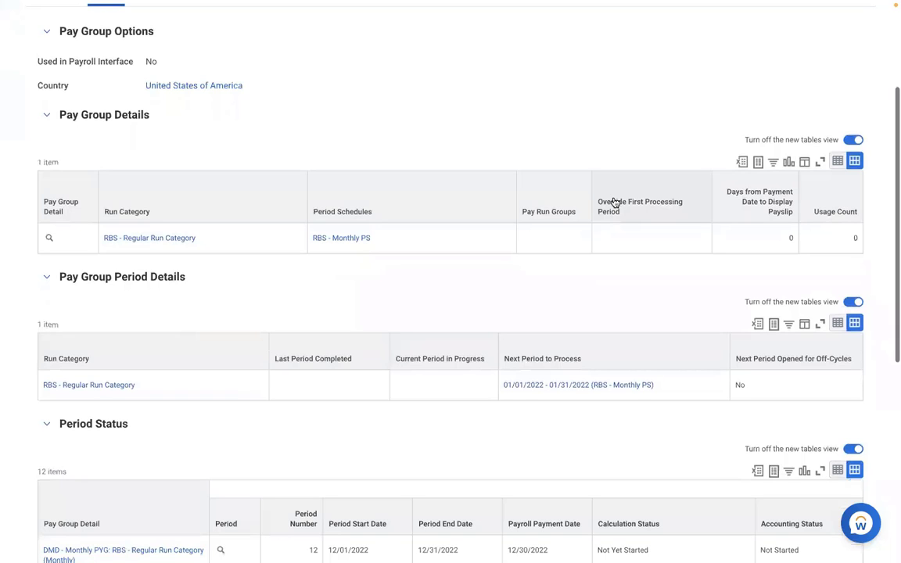
scroll(615, 202, "down", 2)
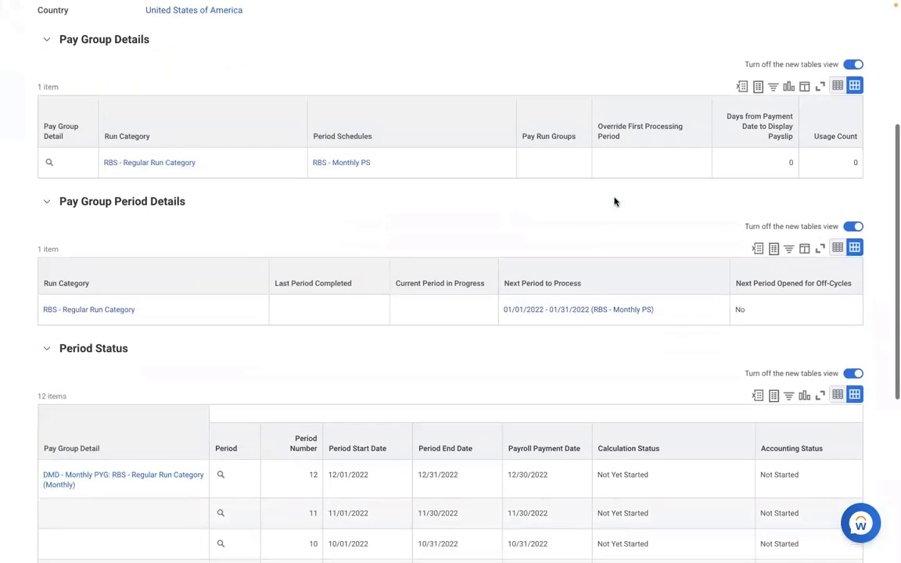
scroll(614, 201, "down", 8)
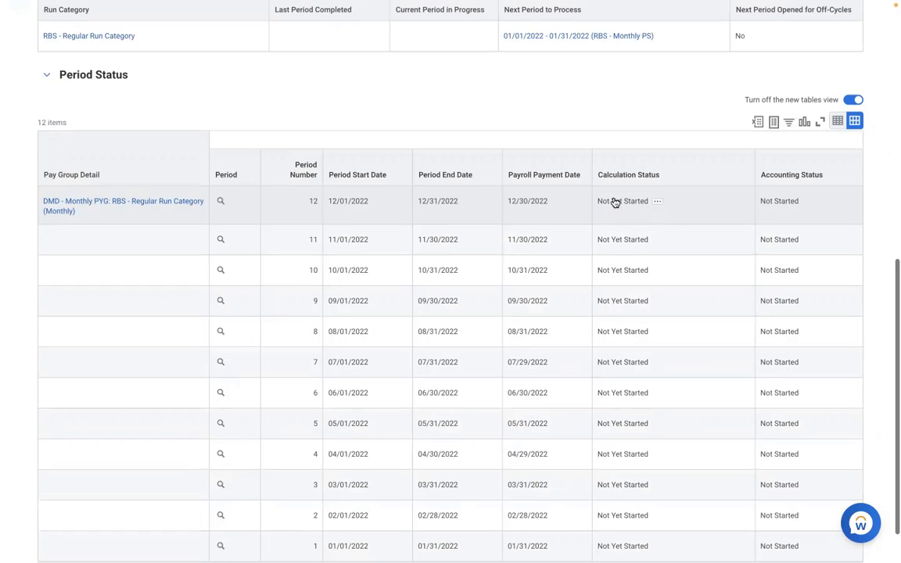
scroll(614, 201, "up", 12)
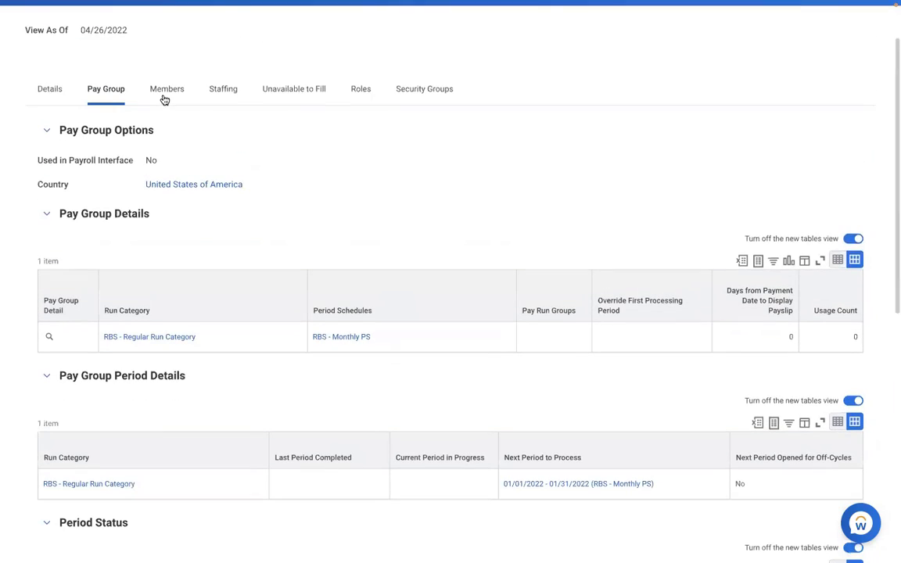
left_click(166, 90)
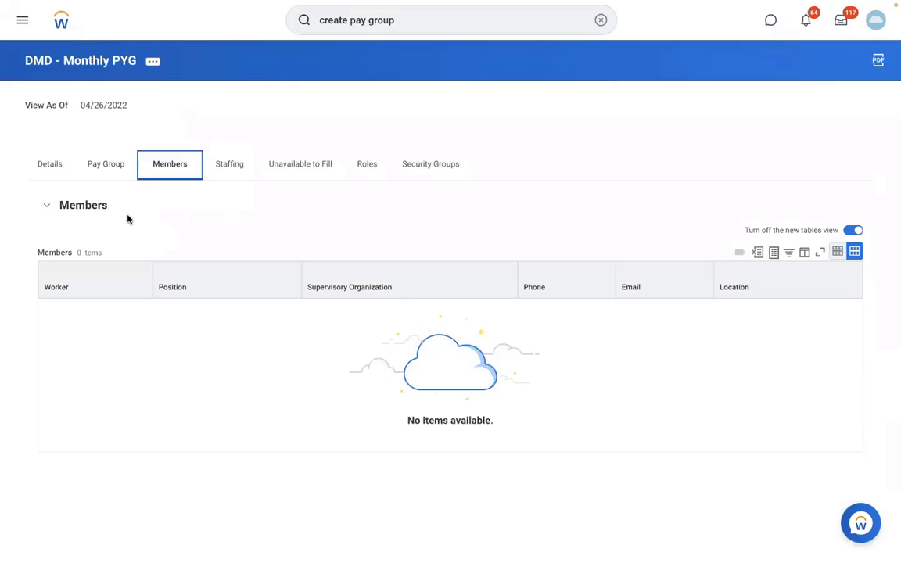
left_click(152, 432)
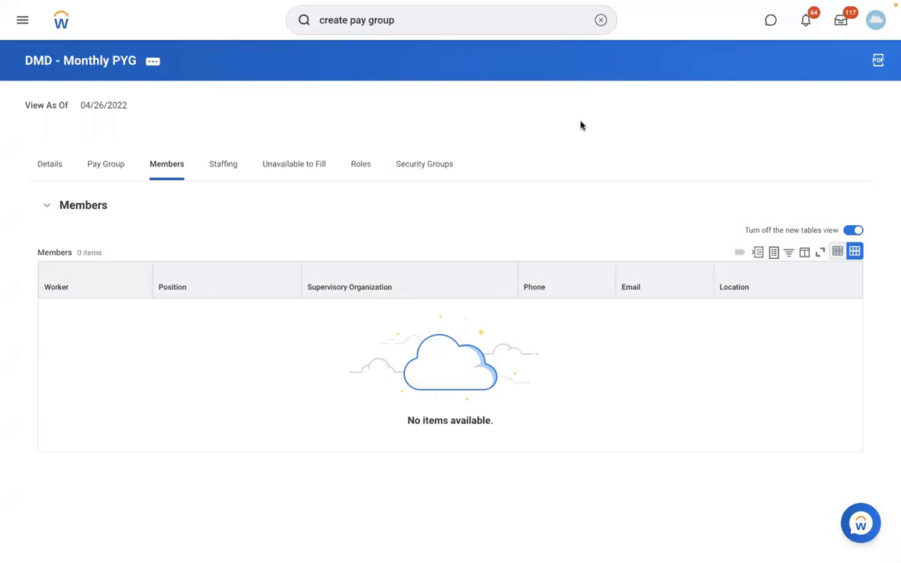
Search for the Boston Staff Payroll Specialist by name and open the worker's profile summary.
left_click(600, 22)
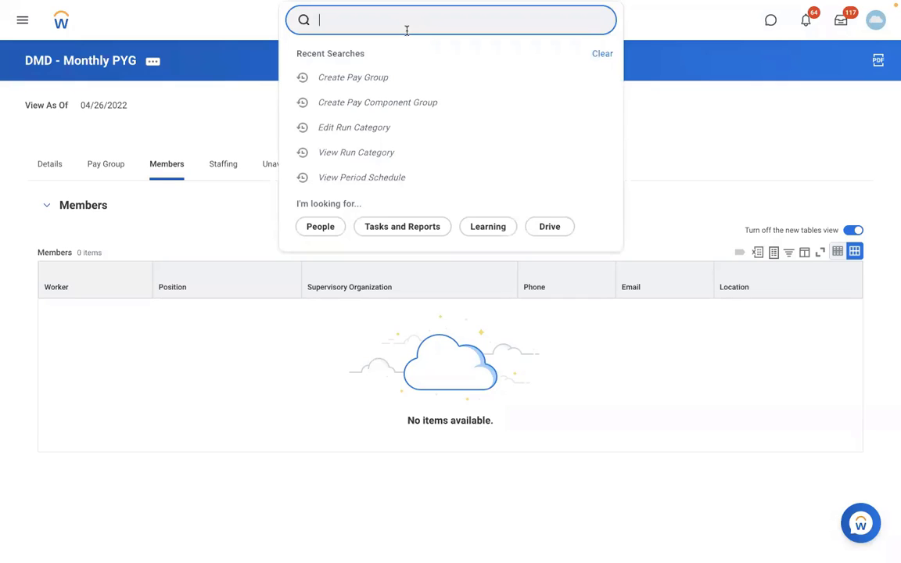
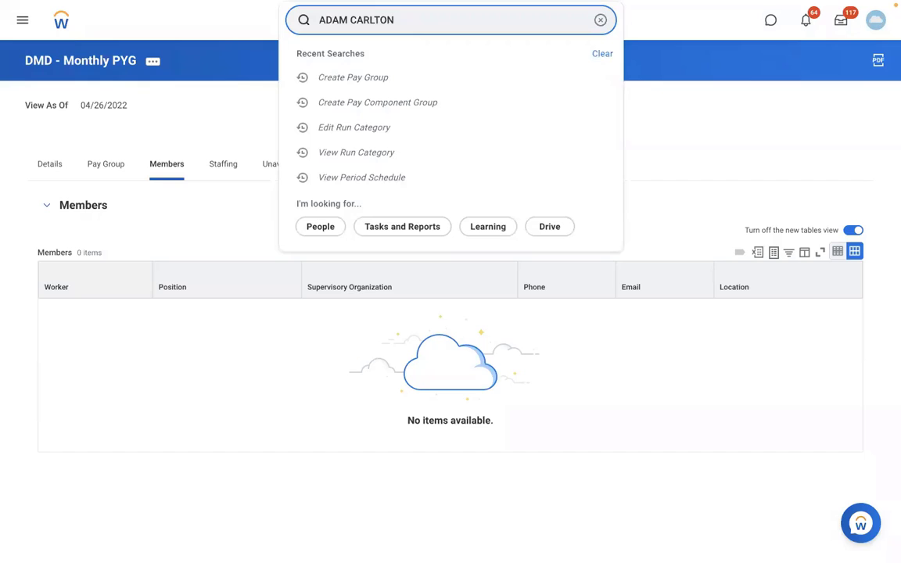
left_click(408, 73)
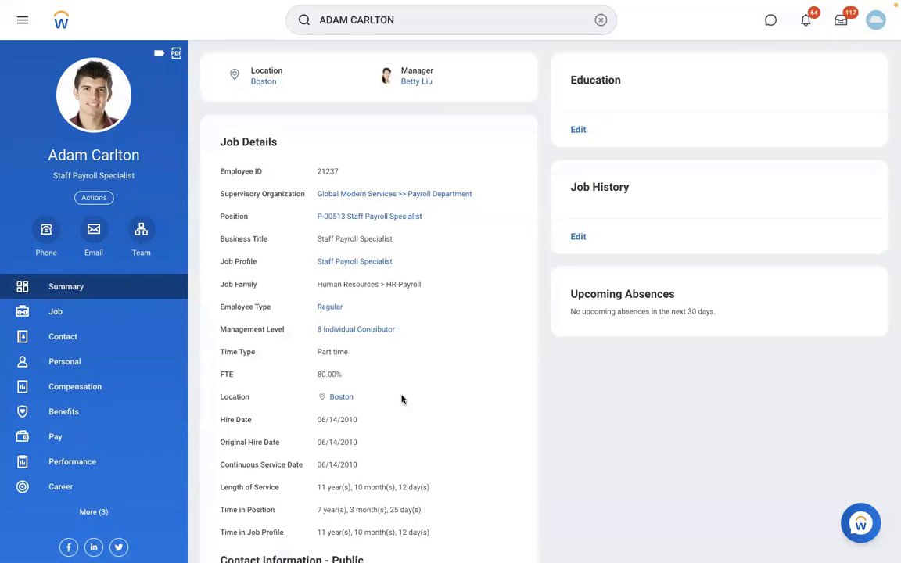
scroll(400, 436, "down", 2)
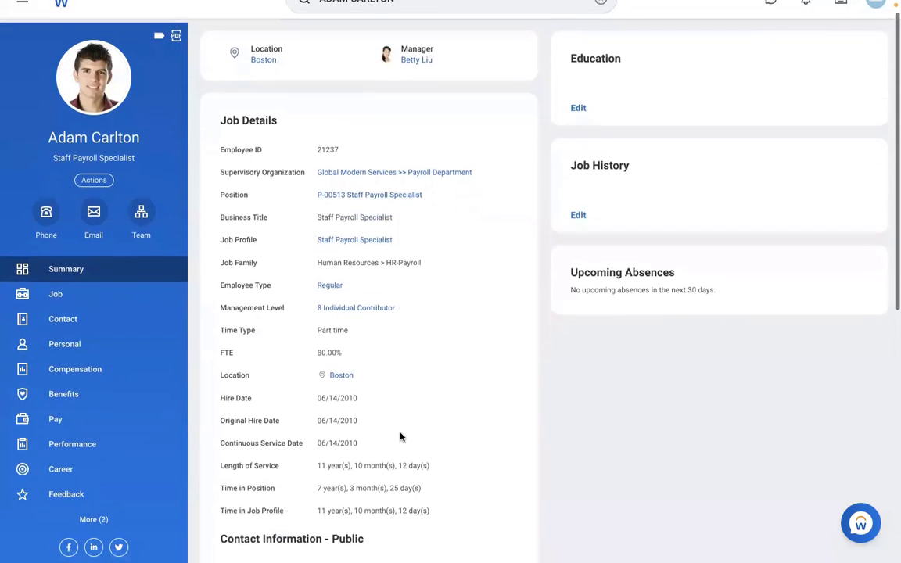
scroll(401, 433, "up", 2)
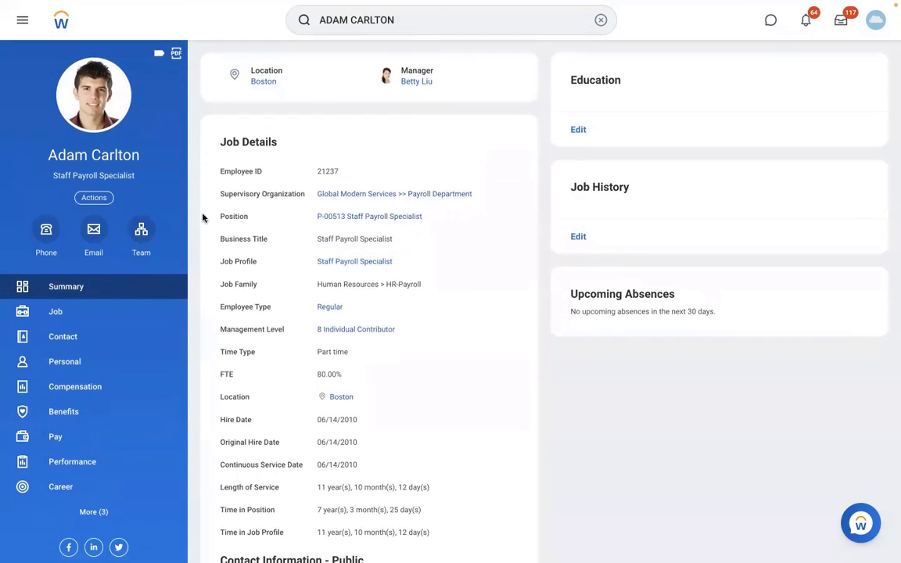
Use the team org chart to open the San Francisco teammate's profile and show her Actions list.
left_click(141, 233)
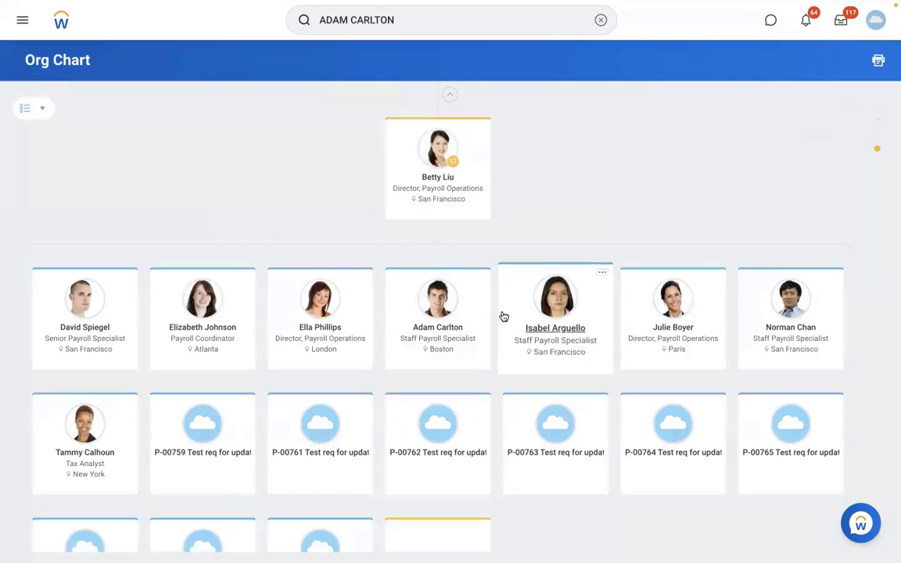
left_click(568, 326)
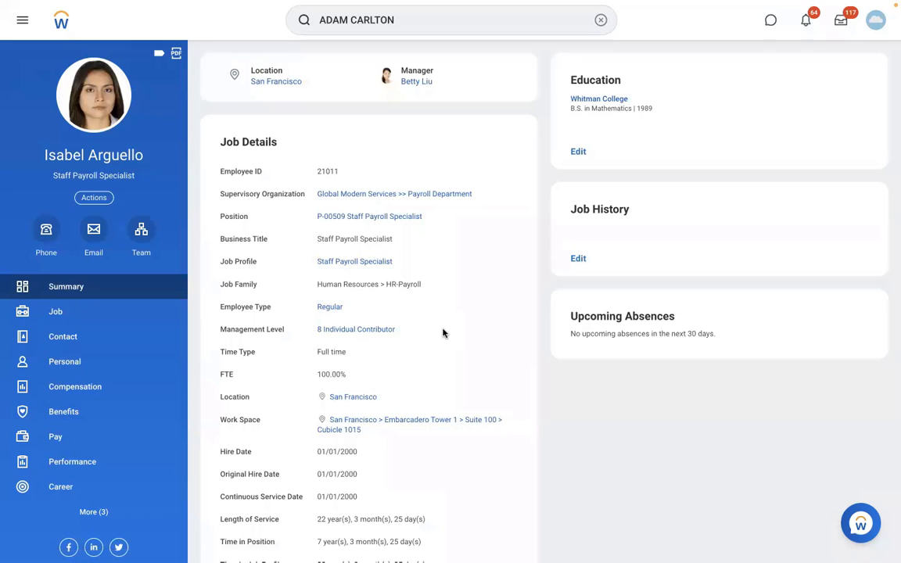
scroll(443, 333, "down", 1)
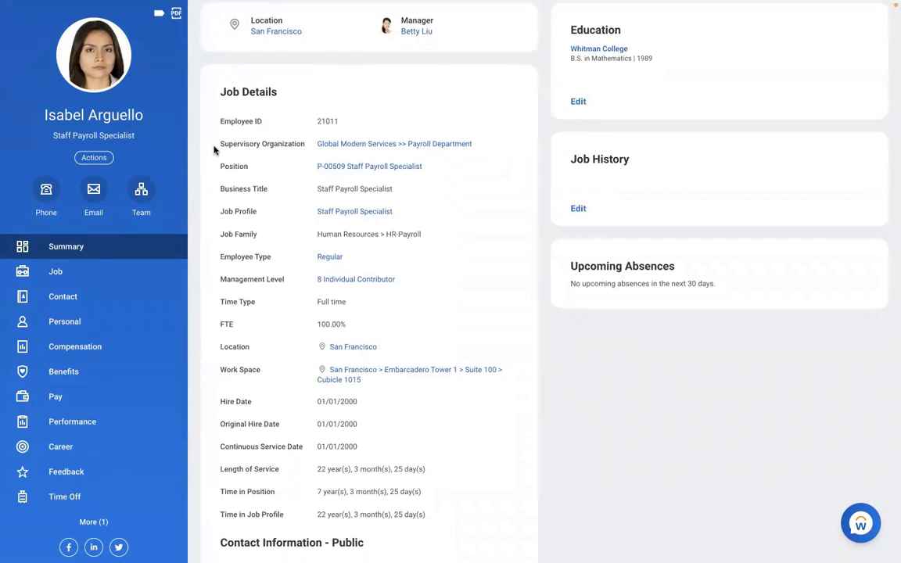
left_click(93, 158)
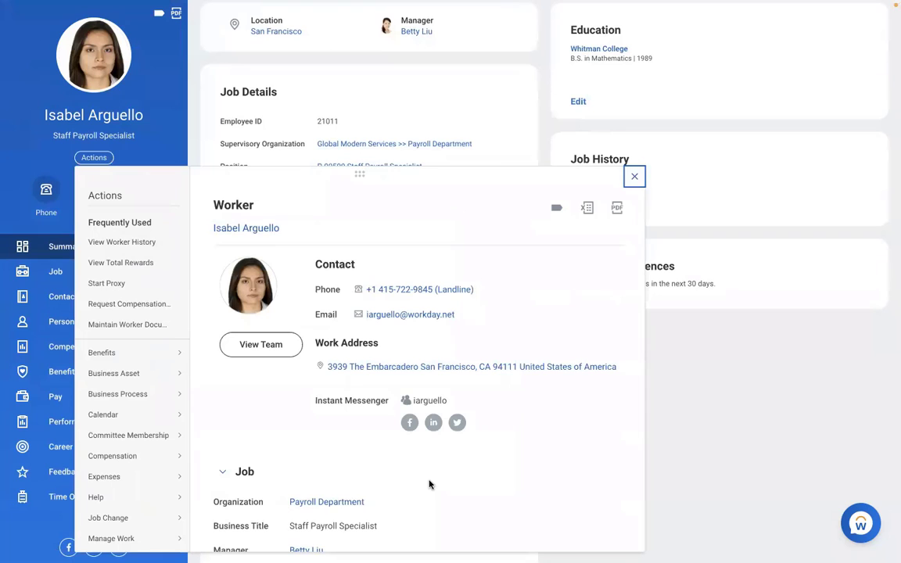
Start Payroll > Assign Pay Group for her with effective date 01/01/2022.
scroll(429, 484, "down", 2)
scroll(428, 484, "down", 3)
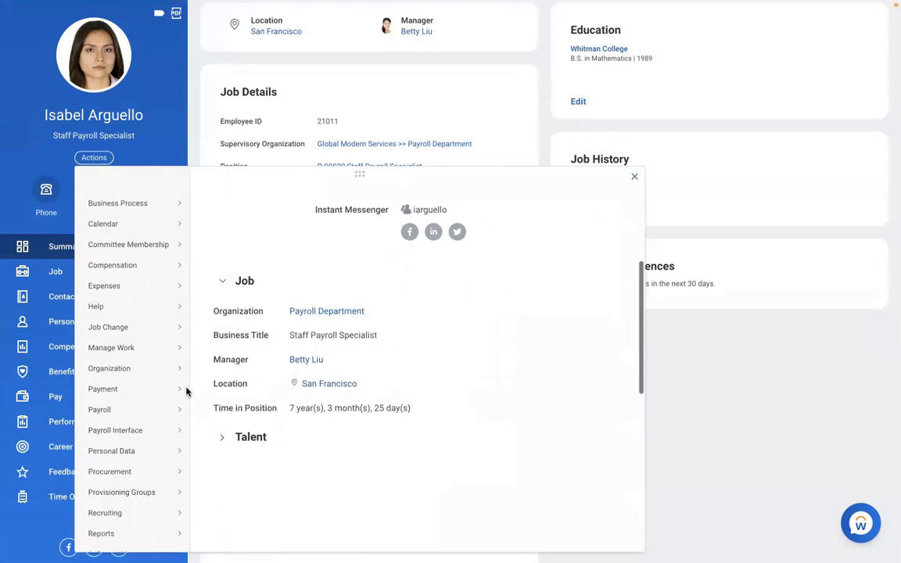
mouse_move(182, 403)
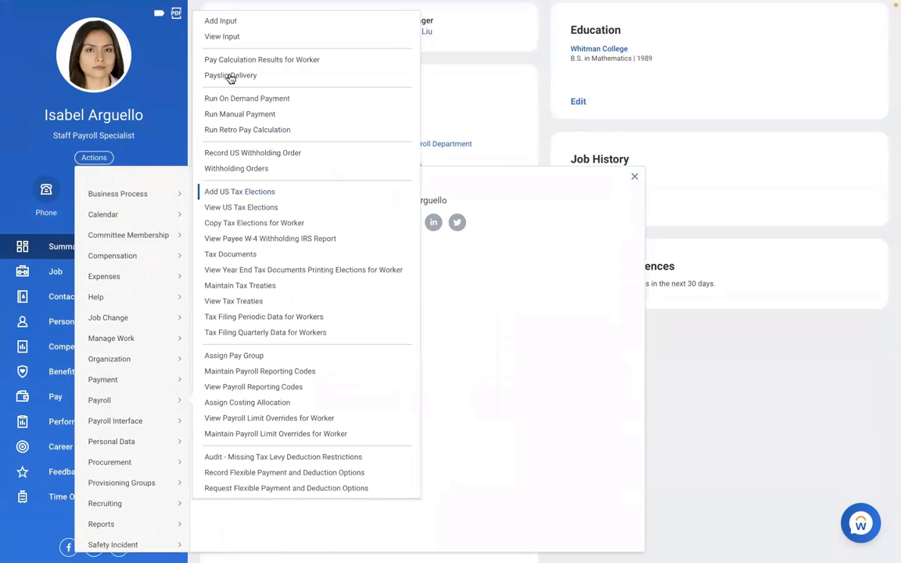
left_click(225, 357)
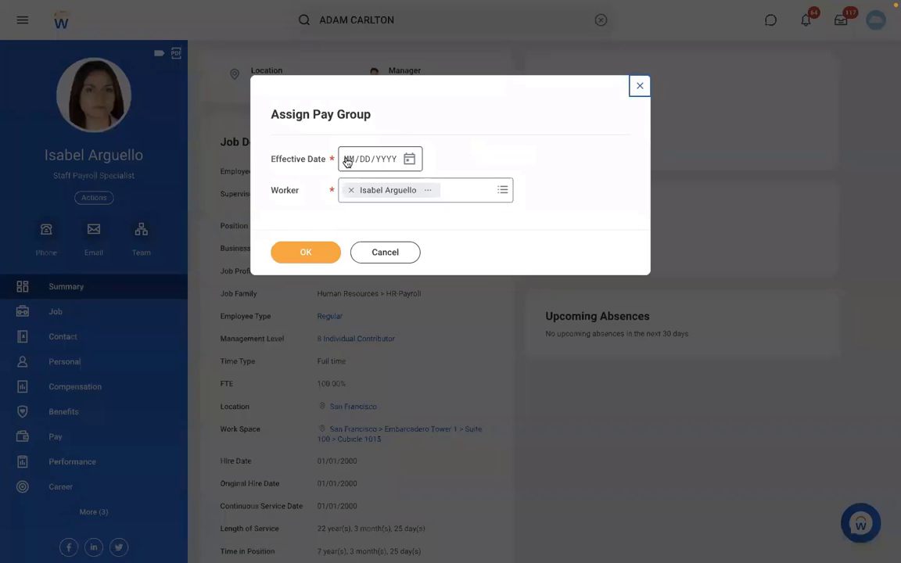
left_click(348, 160)
type("01/01/20")
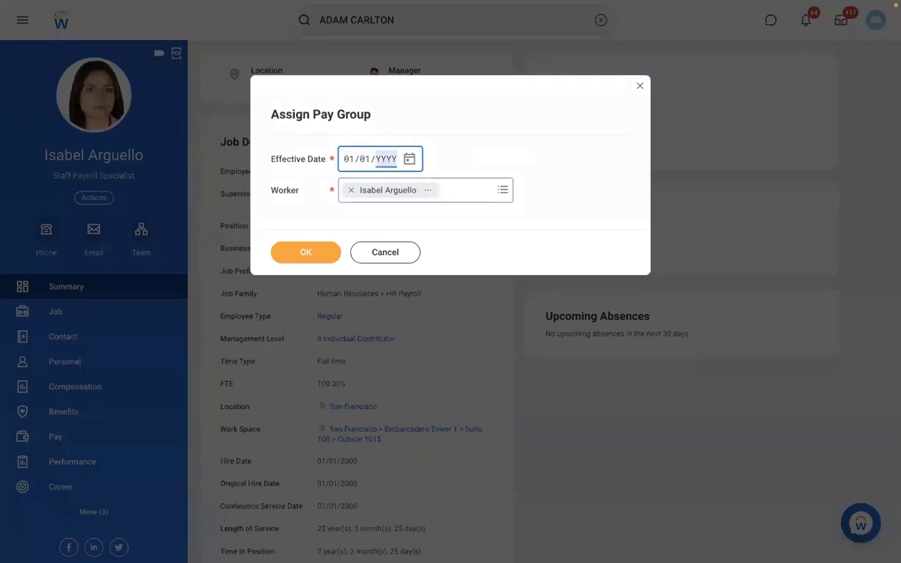
type("22")
left_click(308, 253)
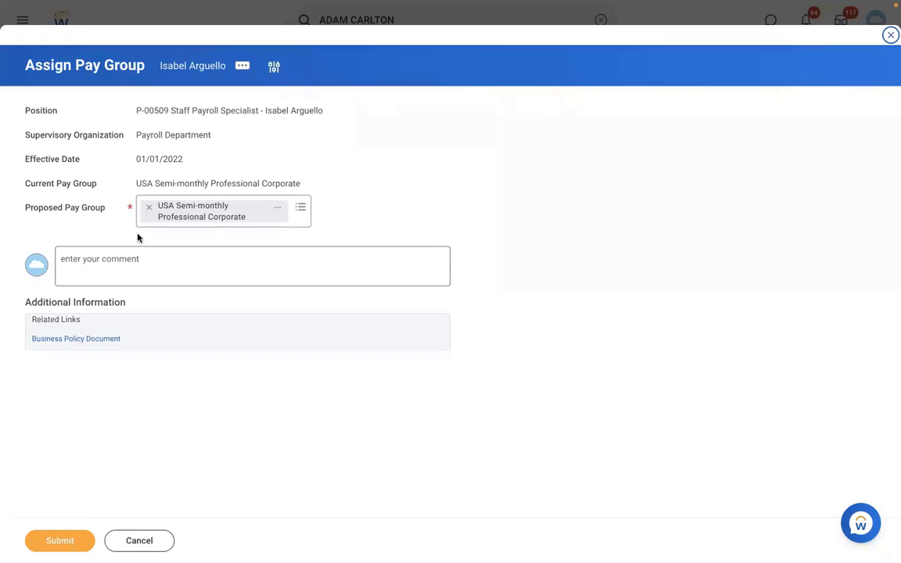
Remove the proposed pay group, search for RBS, then cancel and discard the changes.
left_click(148, 209)
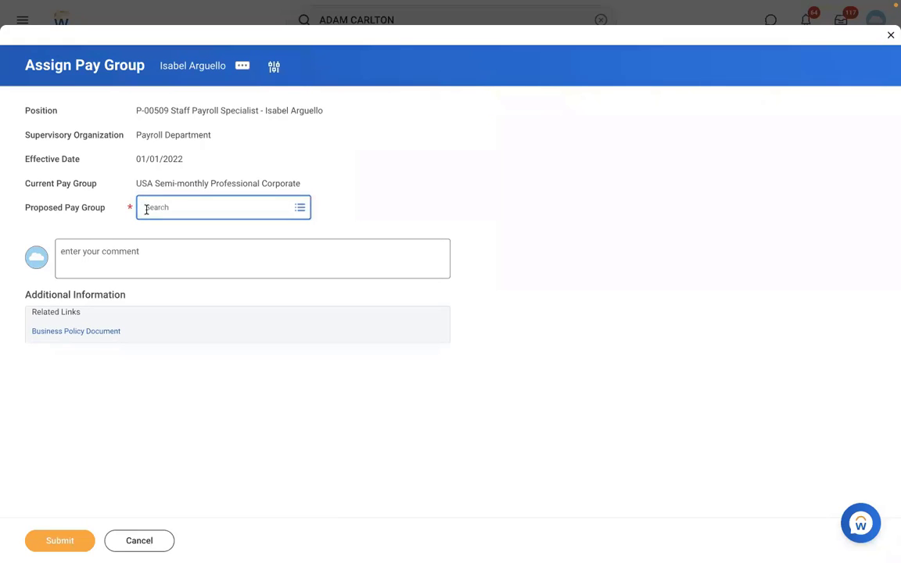
type("RBS")
key("Return")
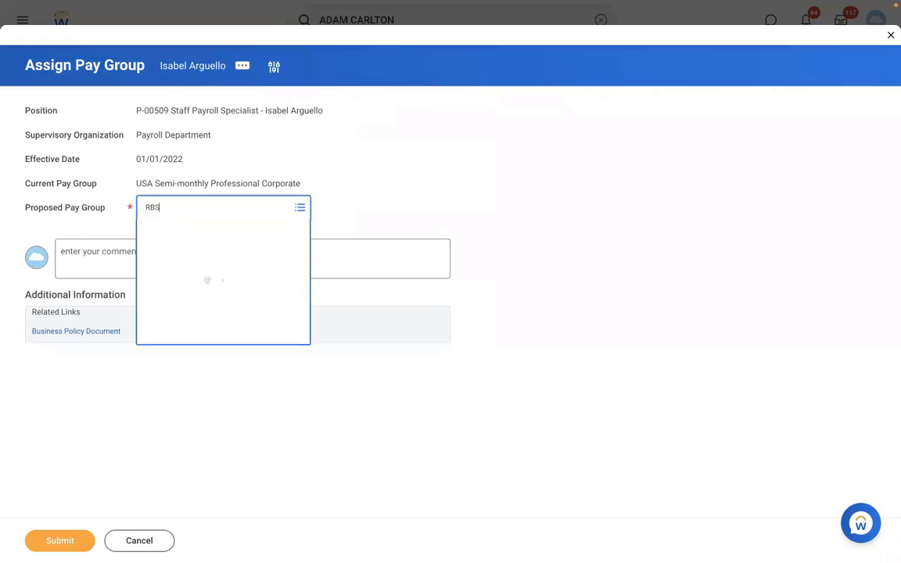
left_click(191, 210)
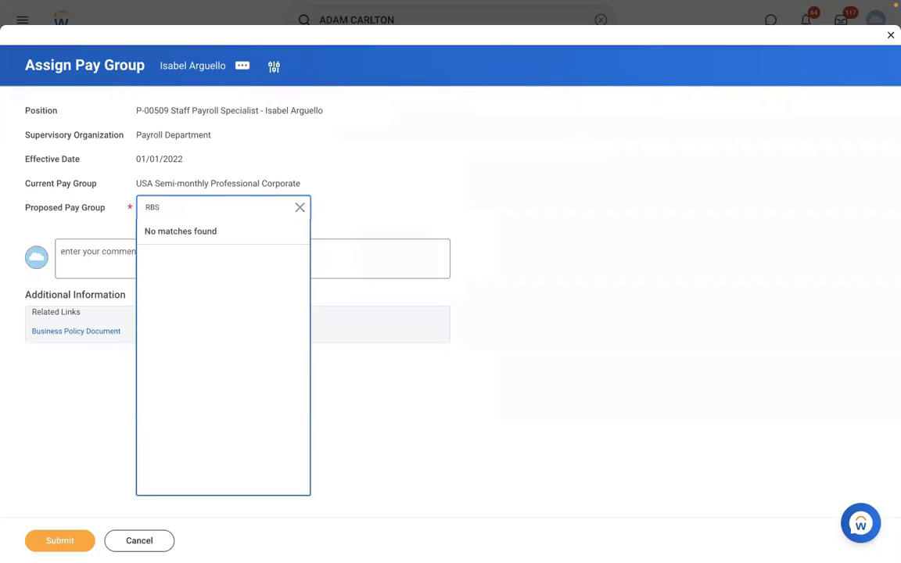
key("Return")
left_click(154, 548)
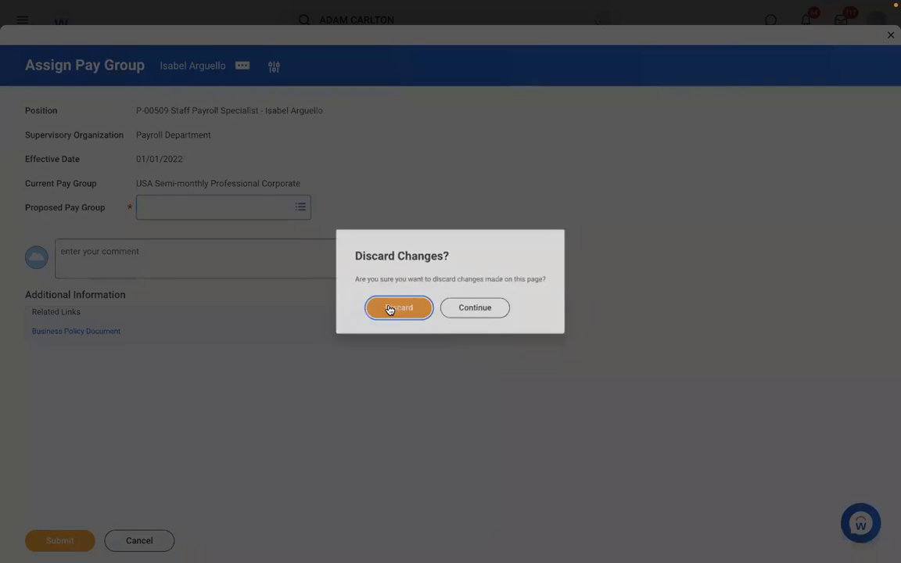
left_click(393, 308)
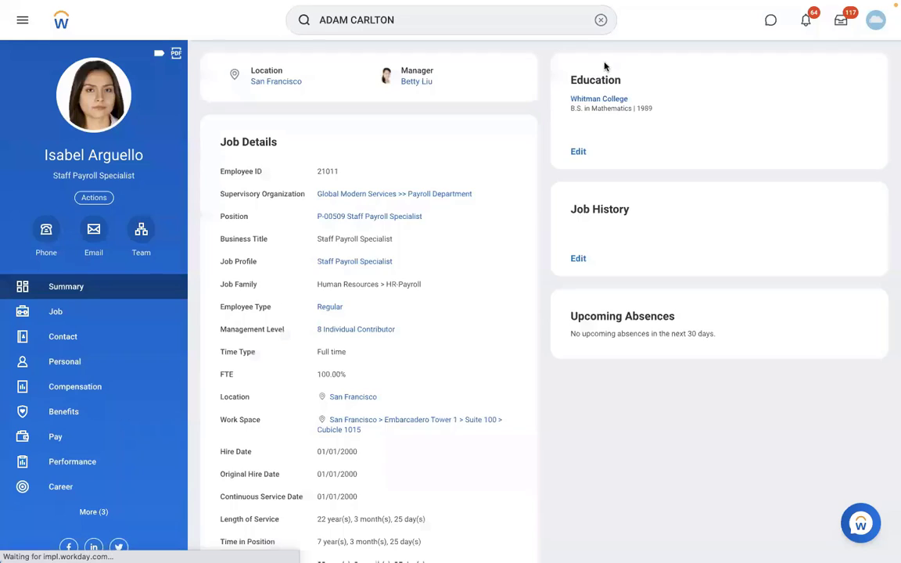
Open the View Pay Group report from the global search.
left_click(600, 21)
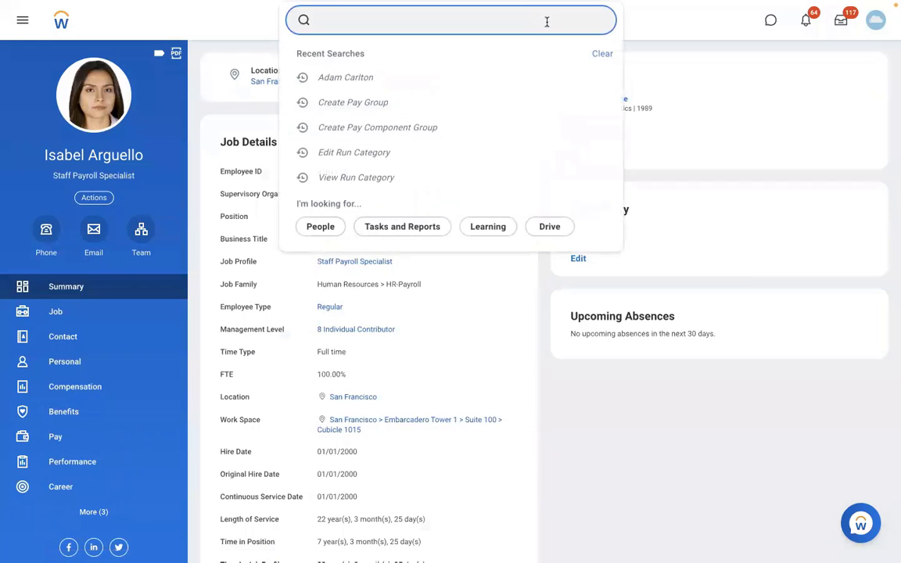
type("VIEW PAY G")
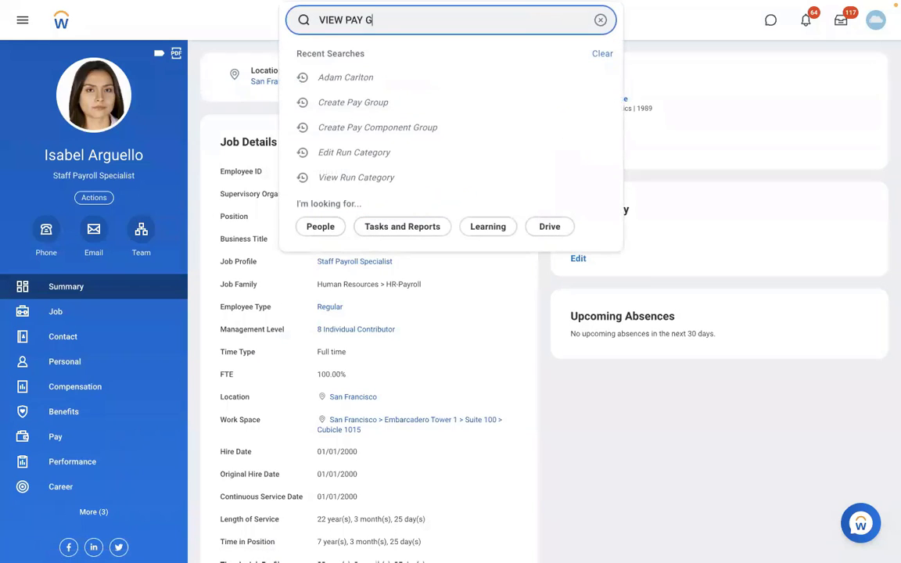
type("ROUP")
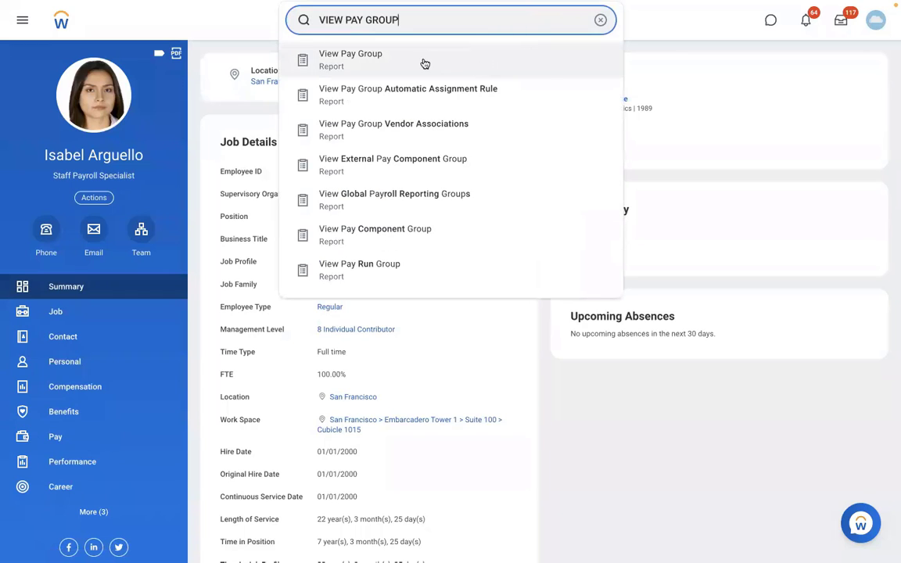
left_click(425, 62)
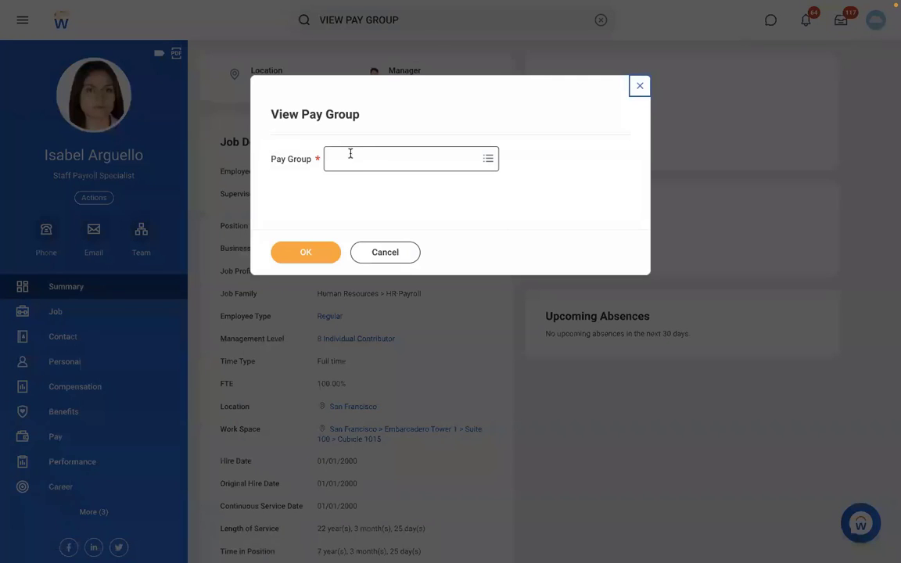
Search the pay group prompt for DMD, select DMD - Monthly PYG and confirm.
left_click(348, 156)
type("RBS")
key("Return")
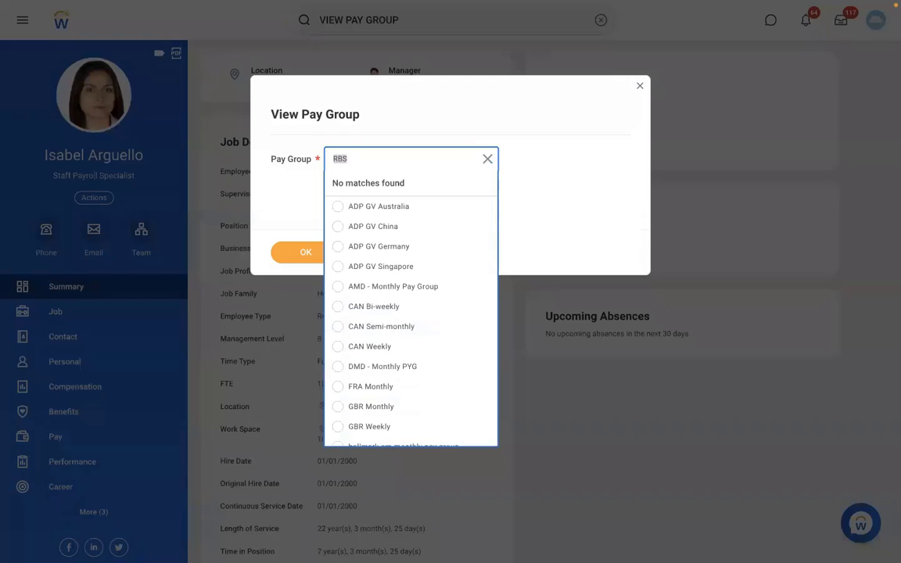
type("DB")
key("Return")
key("BackSpace")
type("DMD")
key("Return")
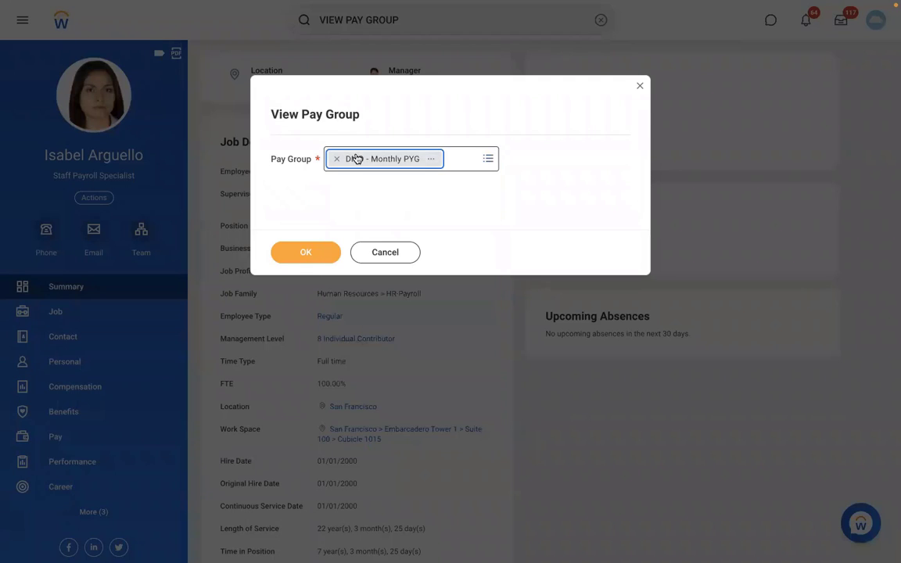
left_click(311, 251)
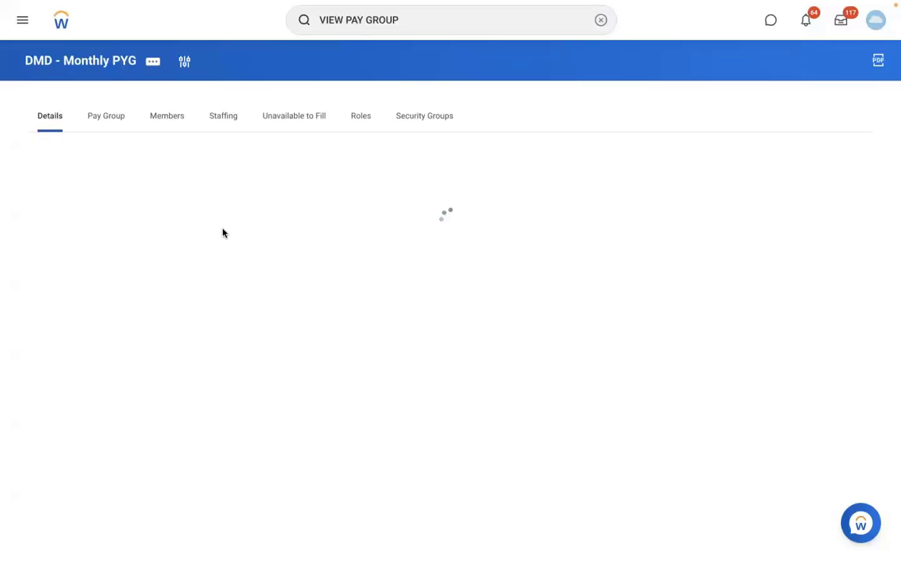
Open Edit Organization from the pay group's related actions.
left_click(154, 62)
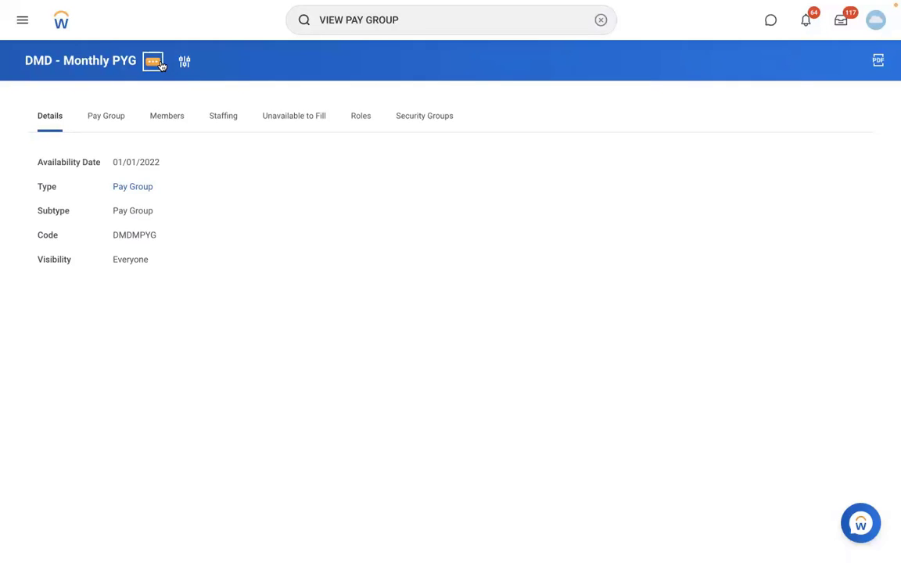
mouse_move(235, 131)
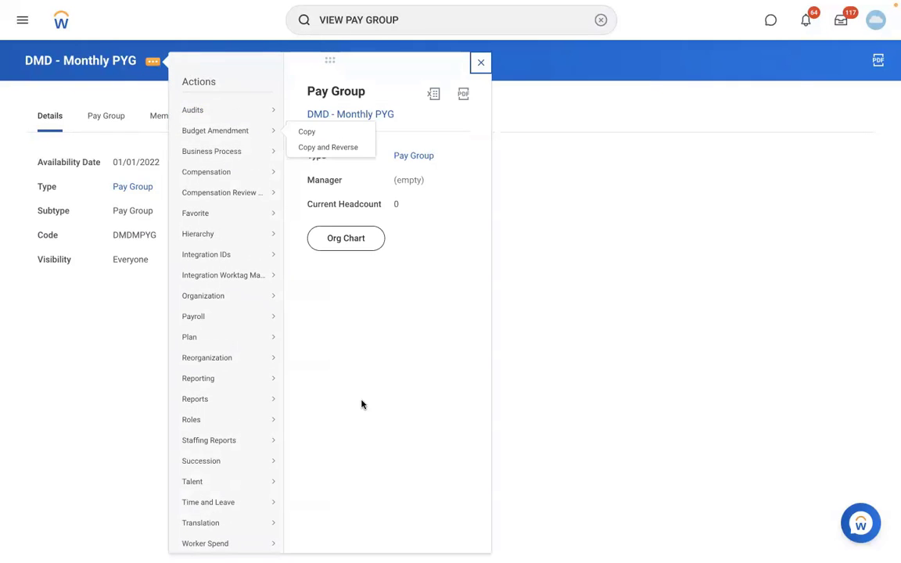
left_click(349, 480)
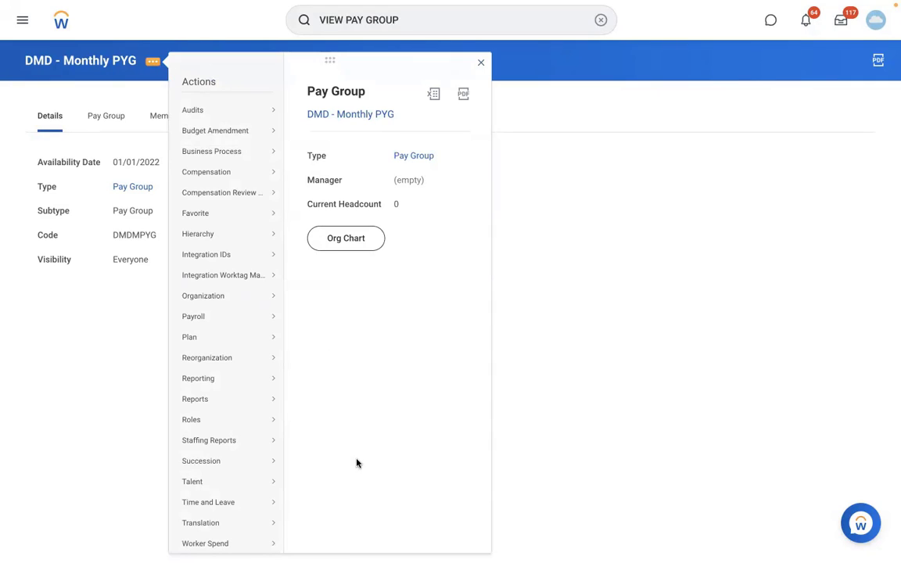
scroll(356, 463, "down", 1)
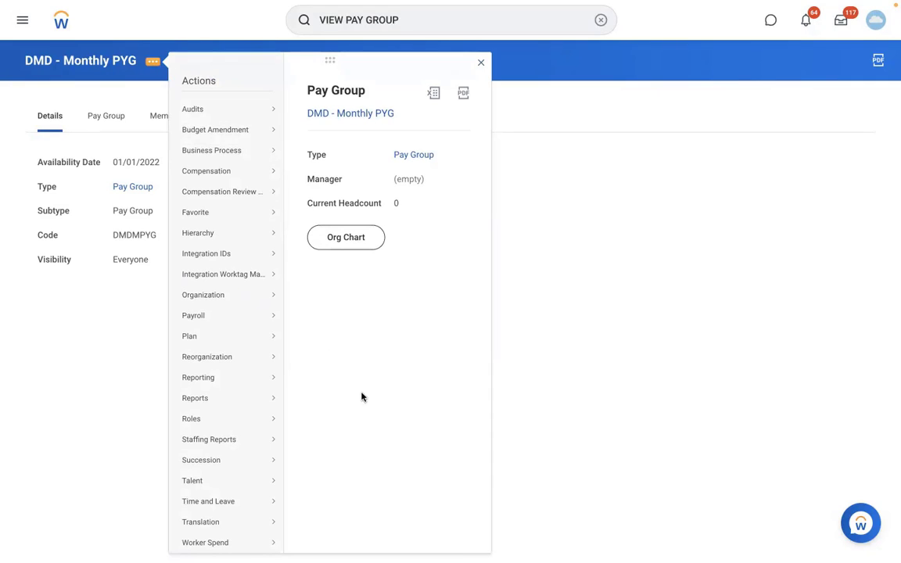
mouse_move(273, 298)
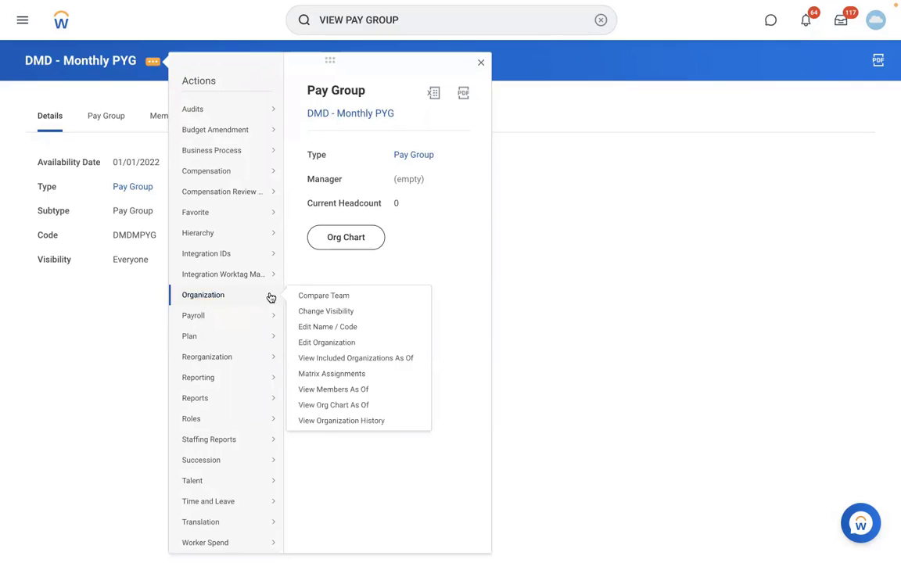
left_click(309, 343)
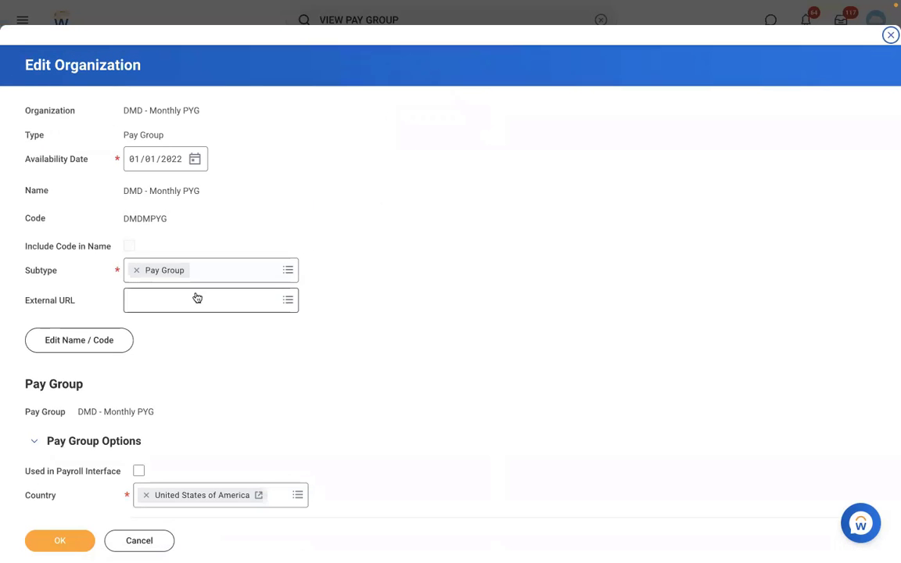
Change the name to RBS - Monthly PYG with effective date 01/01/2022 and save.
left_click(82, 349)
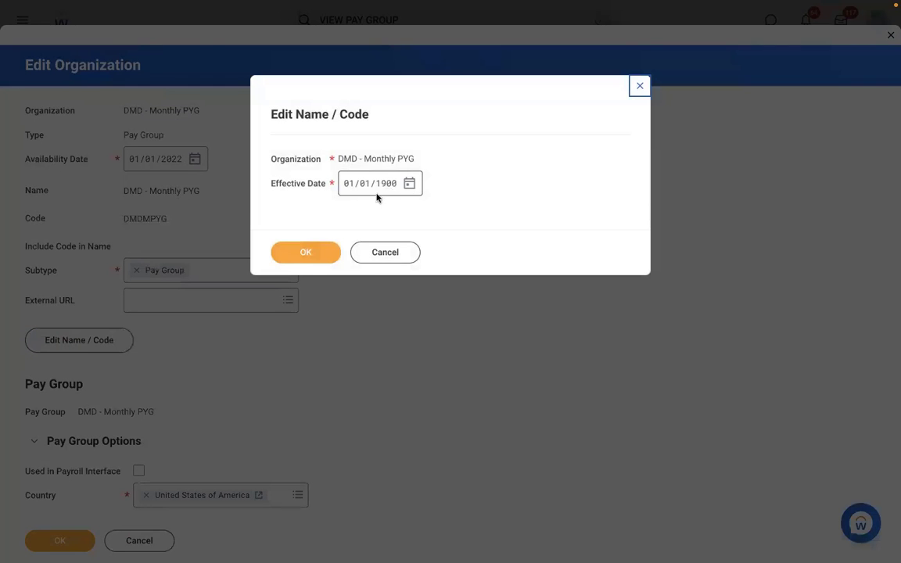
left_click(386, 187)
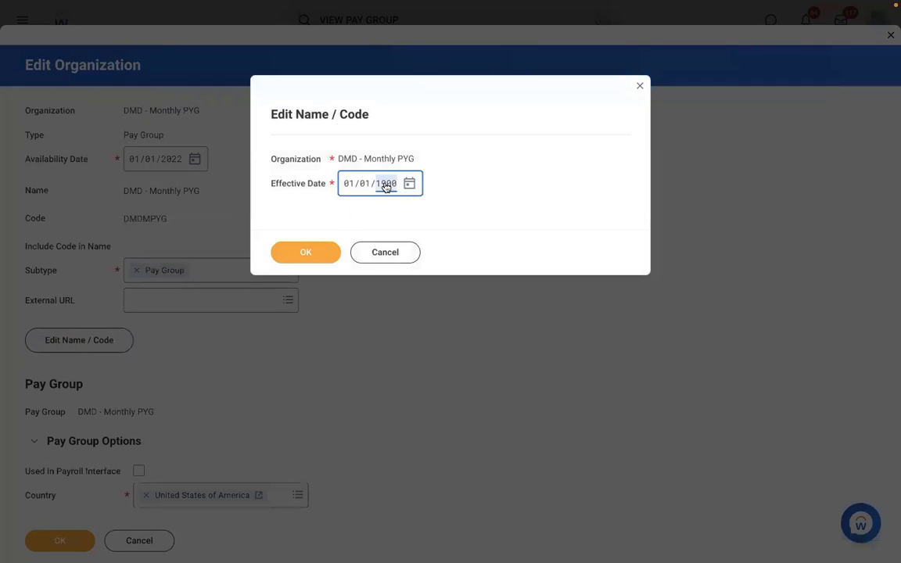
type("2022")
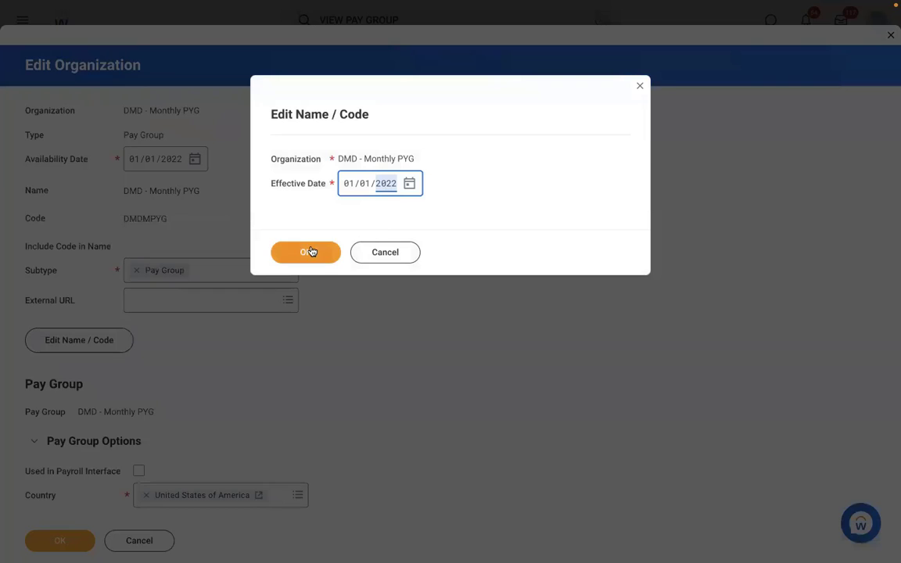
left_click(310, 252)
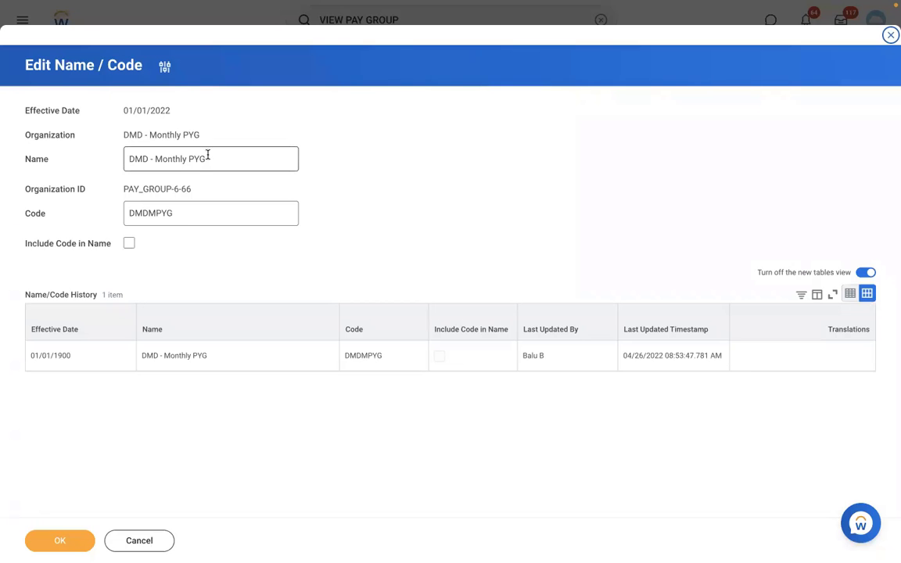
double_click(150, 158)
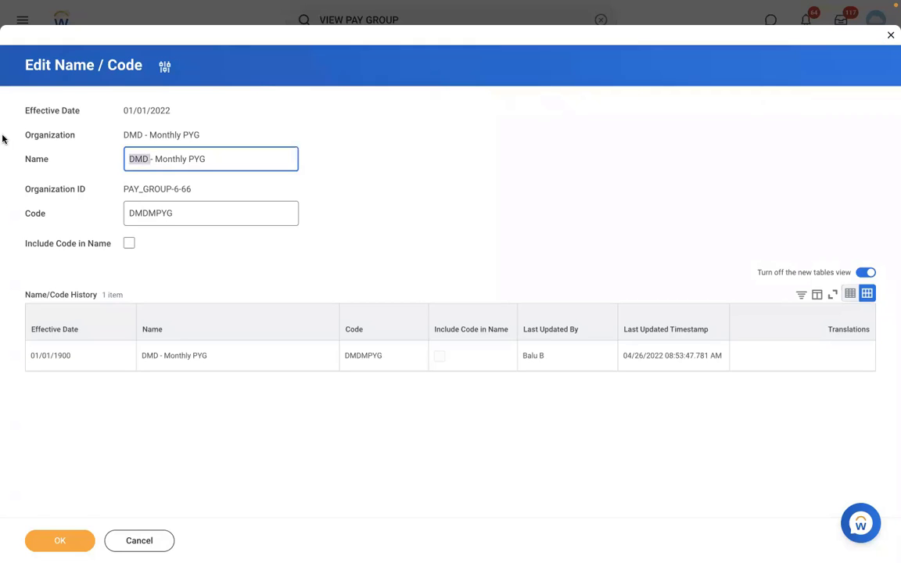
key("BackSpace")
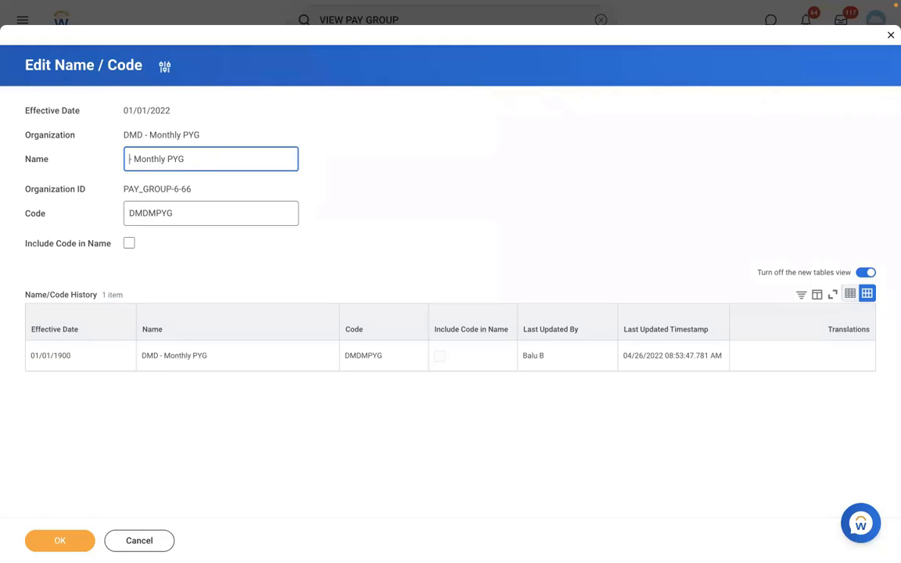
type("RBS")
left_click(56, 540)
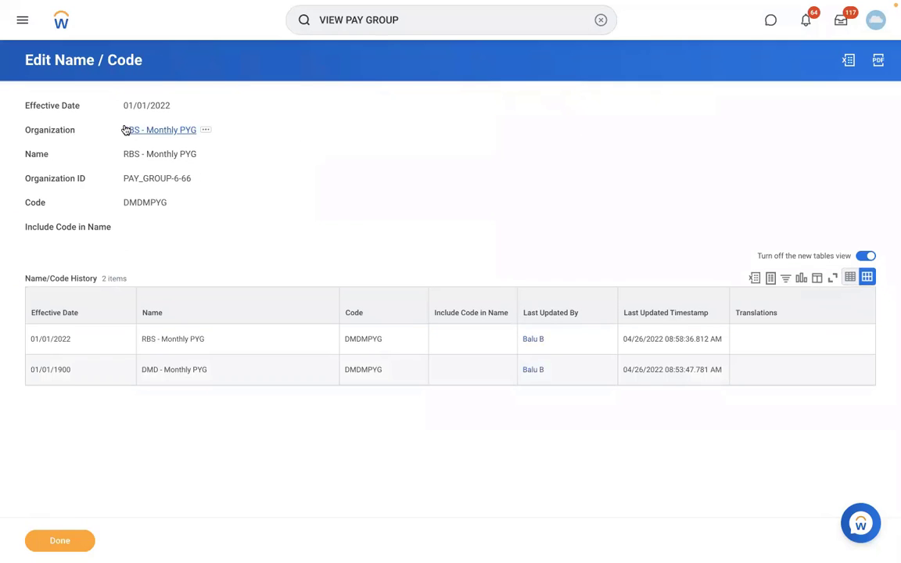
Check RBS - Monthly PYG's empty Members tab, then search for and reopen the San Francisco payroll specialist.
left_click(127, 130)
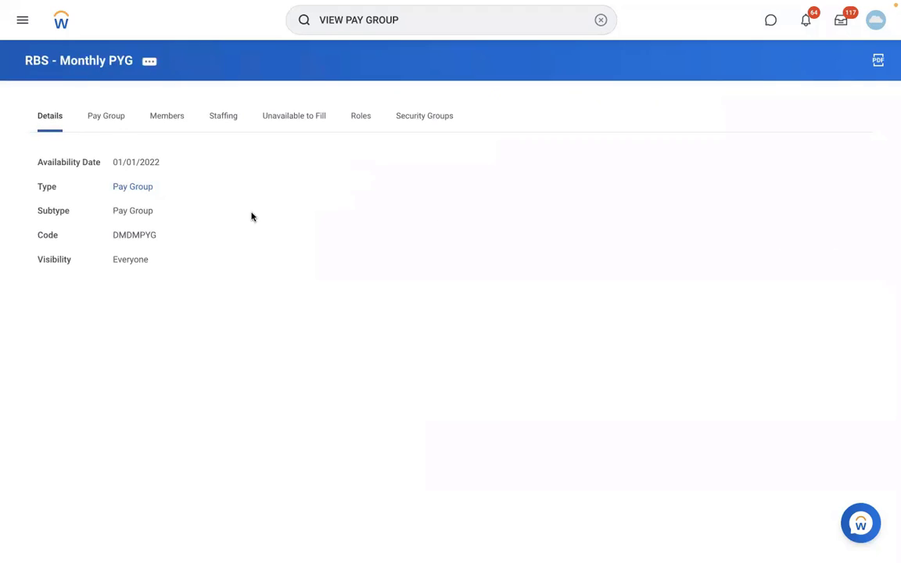
left_click(168, 118)
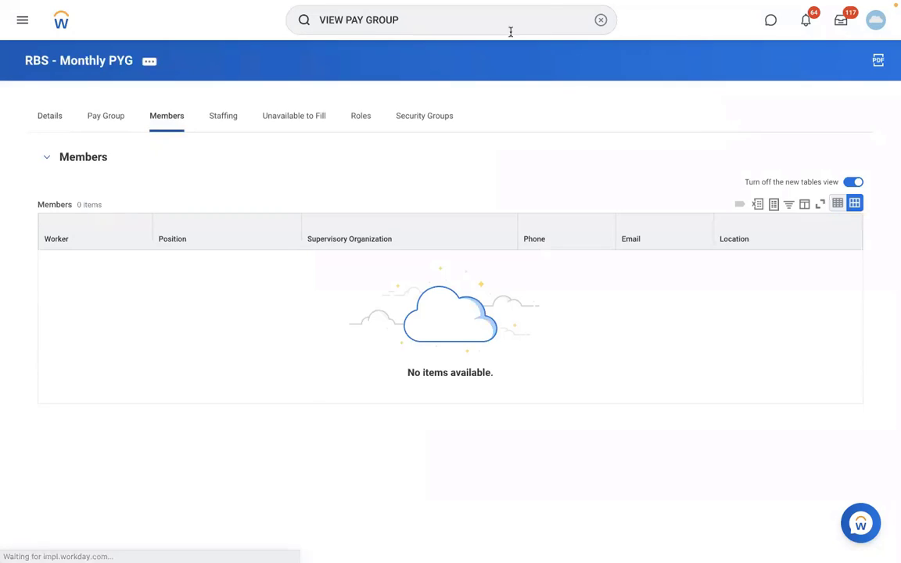
left_click(598, 20)
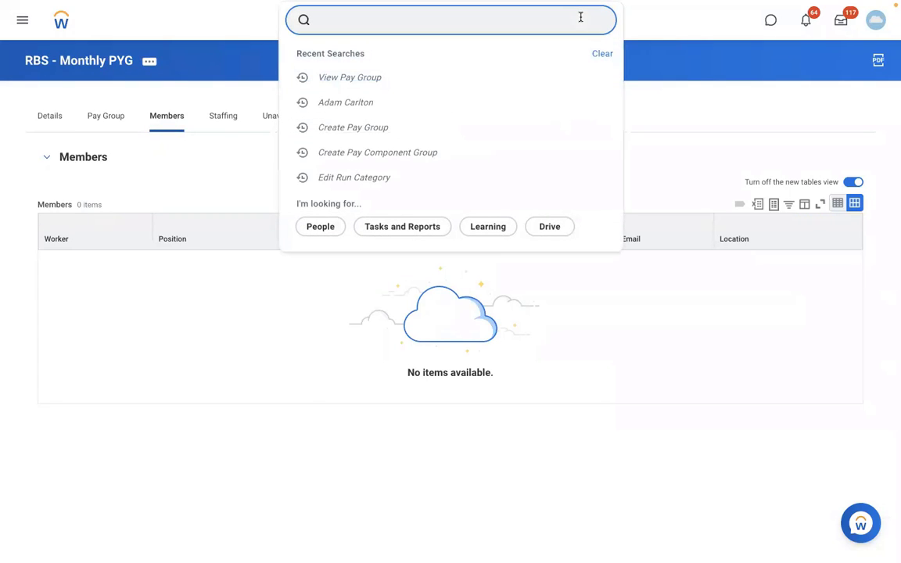
type("AREG")
key("BackSpace")
key("BackSpace")
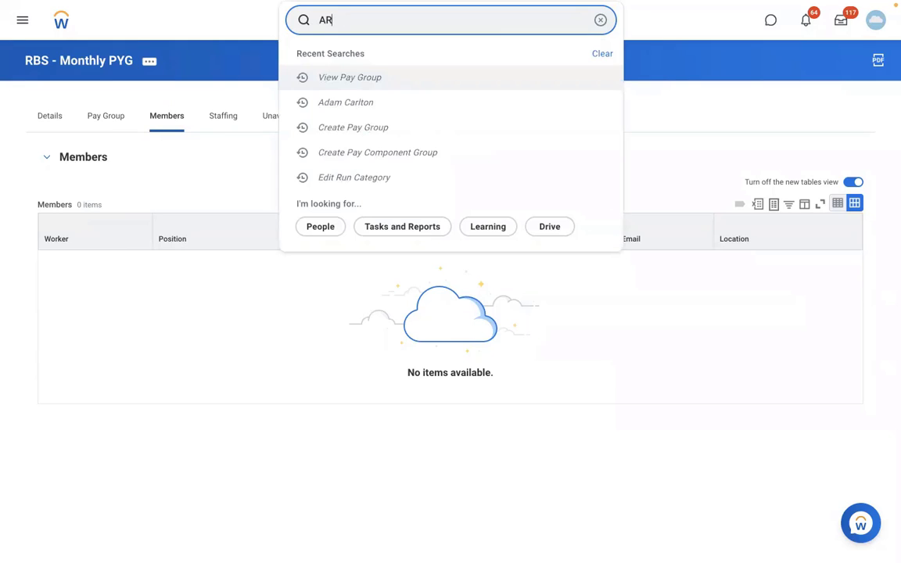
key("BackSpace")
key("BackSpace")
type("ISAB")
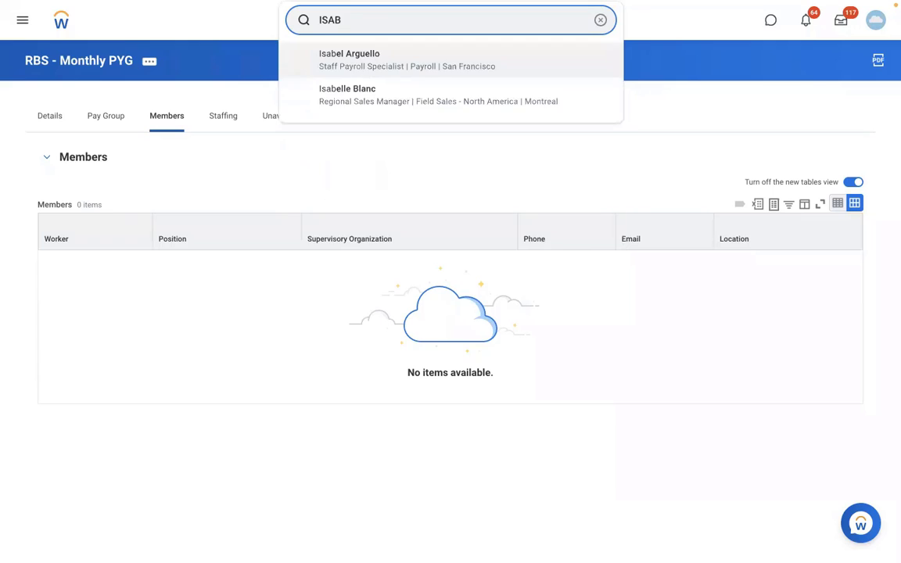
left_click(416, 63)
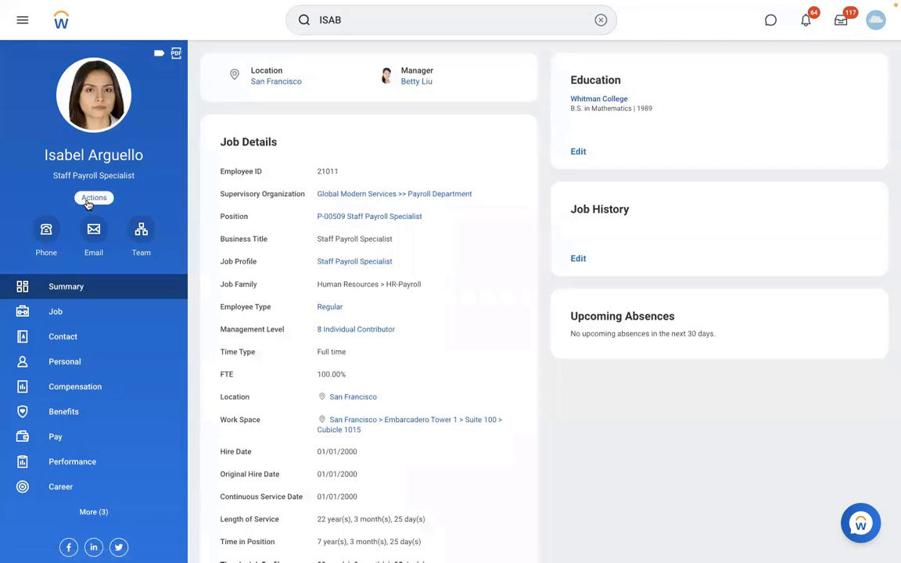
Start Assign Pay Group for the worker with effective date 01/01/2022.
left_click(88, 199)
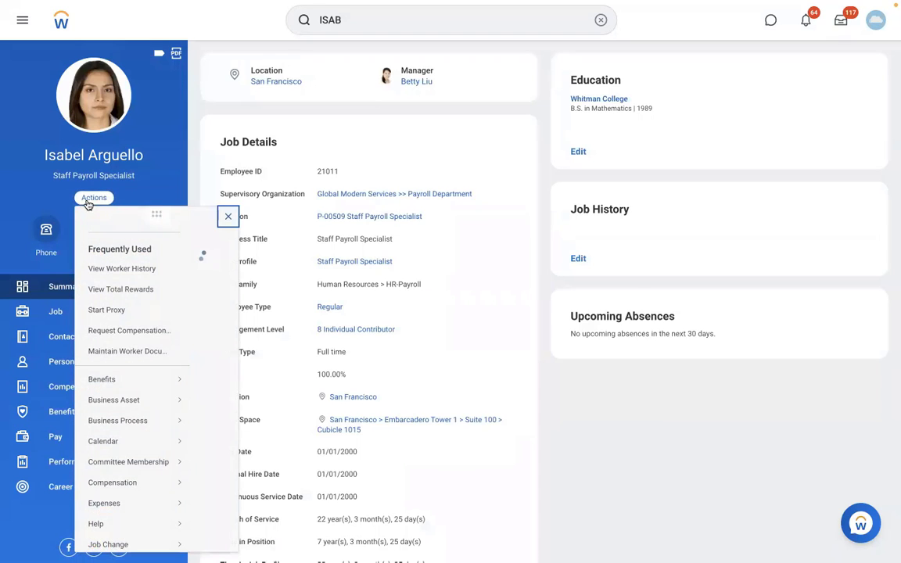
scroll(280, 438, "down", 1)
scroll(279, 440, "down", 5)
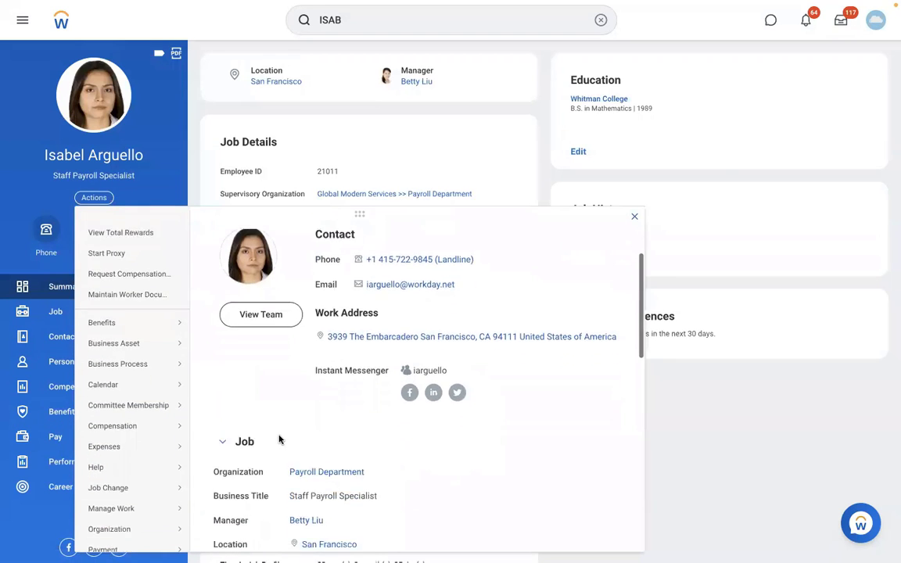
scroll(280, 439, "down", 1)
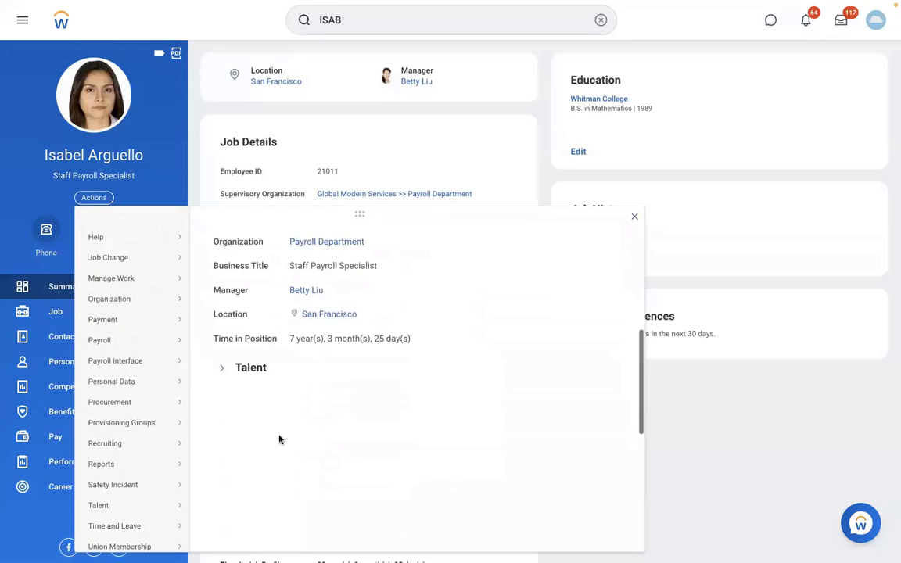
mouse_move(115, 347)
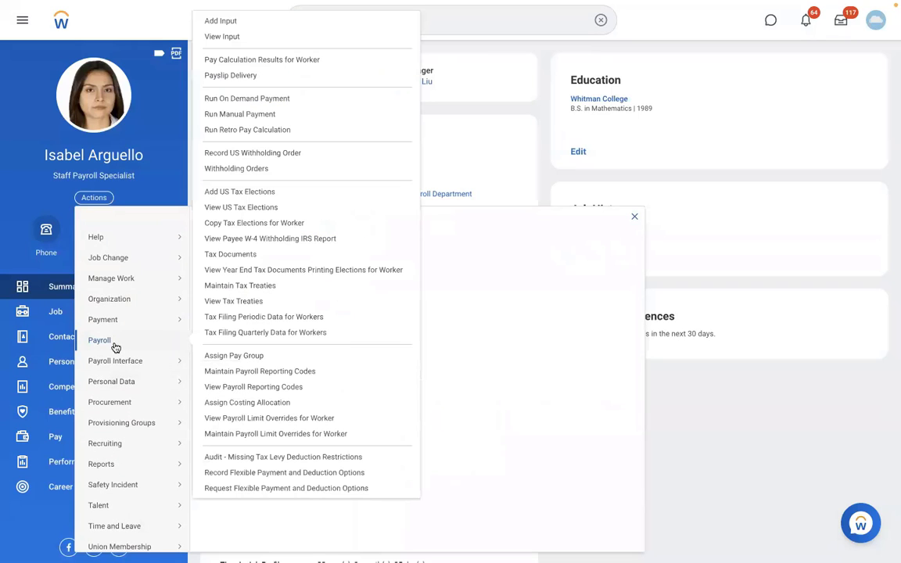
left_click(252, 356)
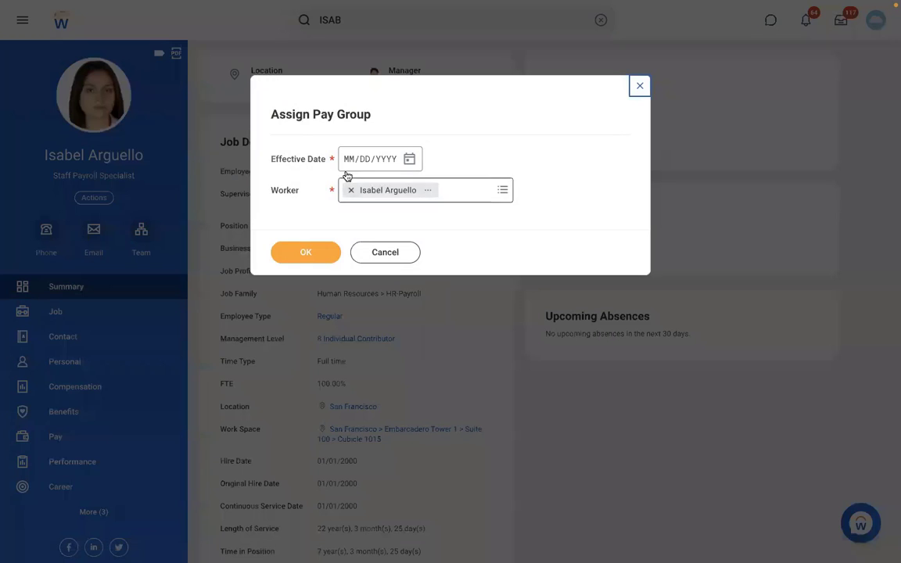
left_click(348, 159)
type("01012022")
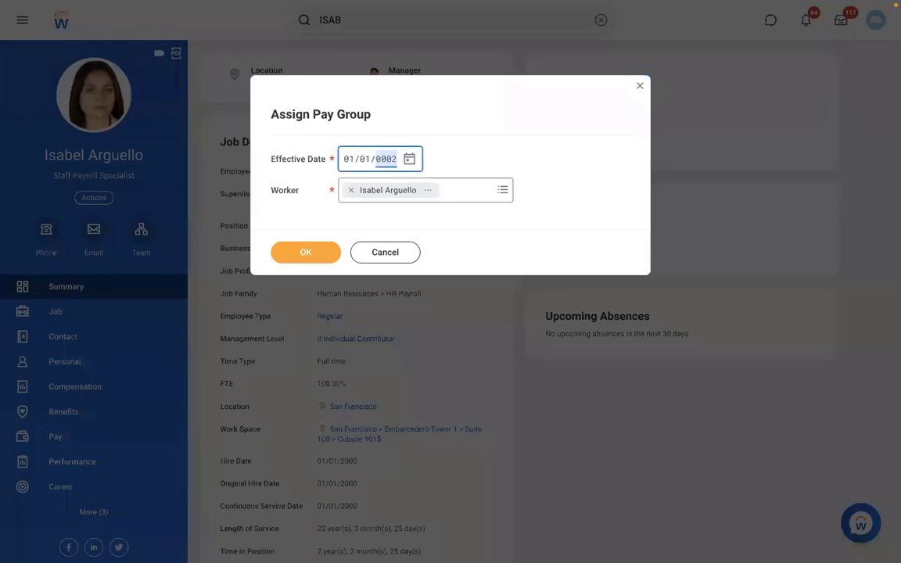
left_click(296, 260)
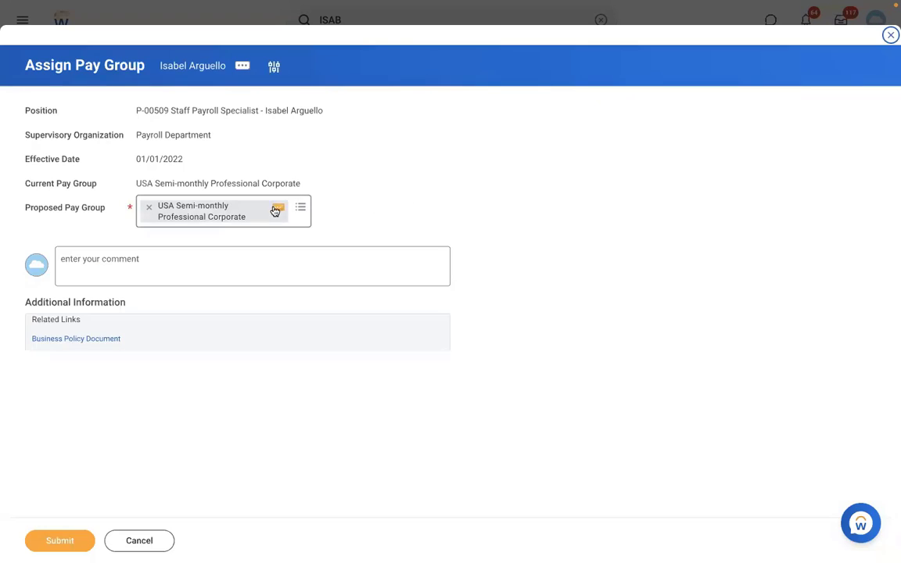
Replace the current pay group with RBS - Monthly PYG and submit.
left_click(146, 207)
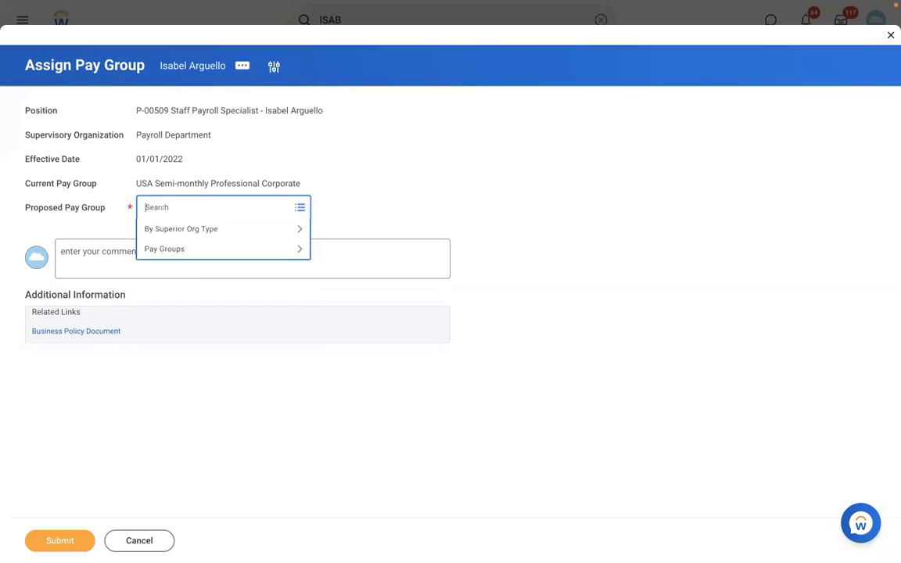
type("RBS")
key("Return")
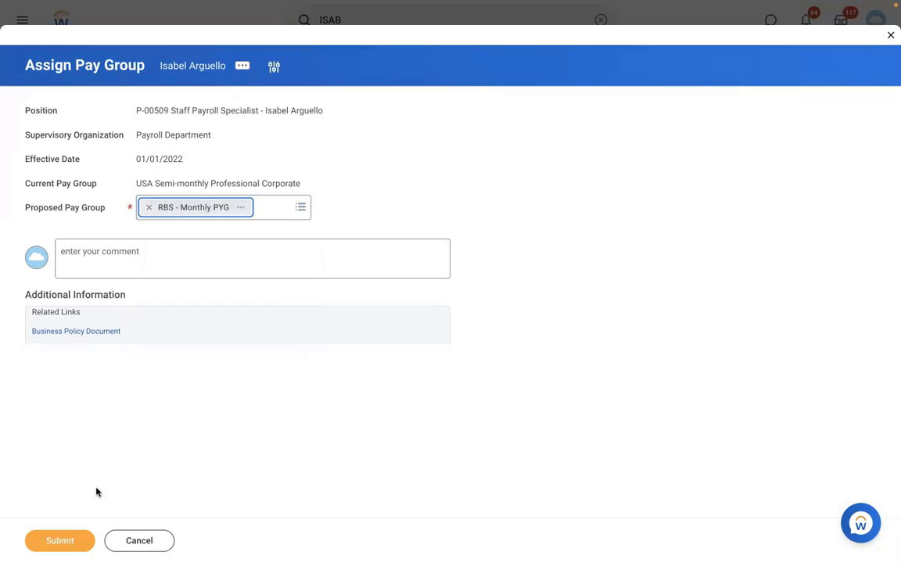
left_click(58, 537)
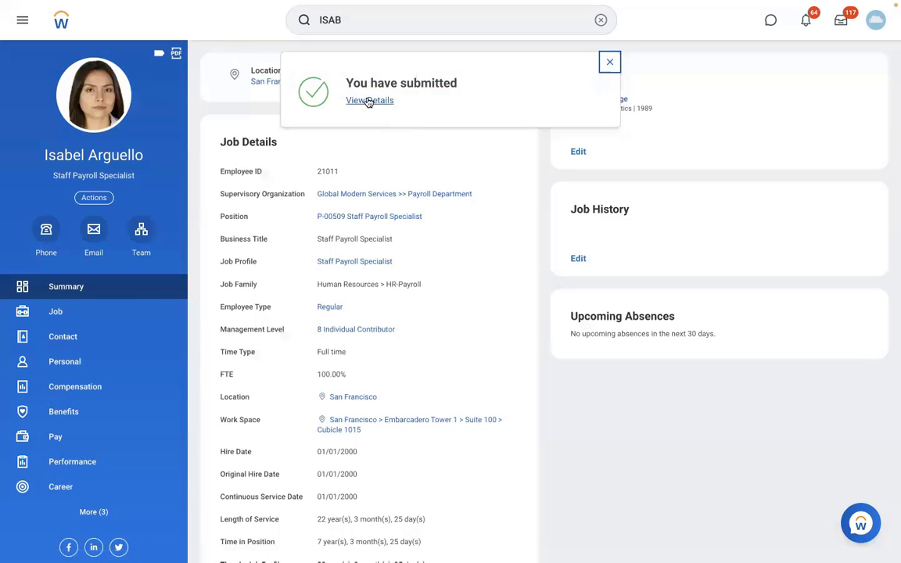
From the submitted request's details, open RBS - Monthly PYG's Members tab and the listed worker's profile.
left_click(369, 99)
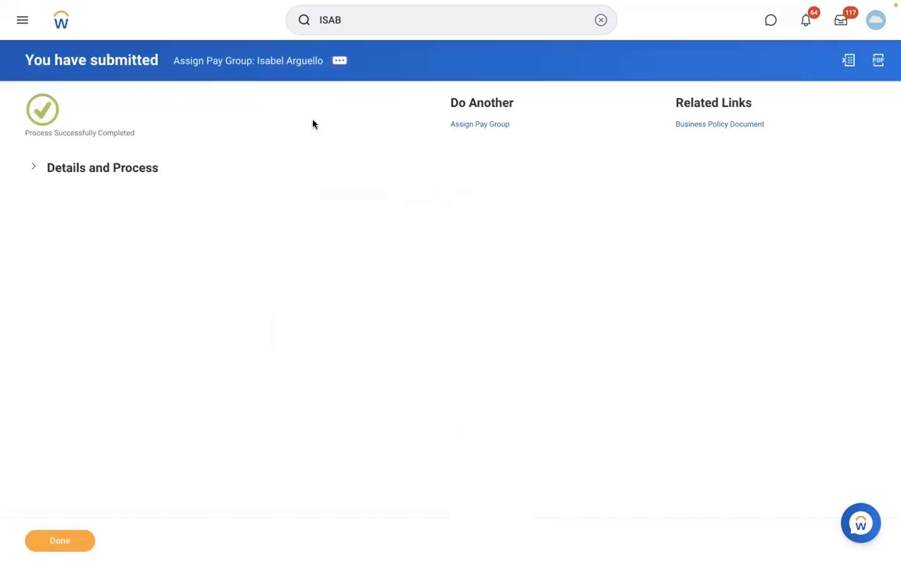
left_click(125, 168)
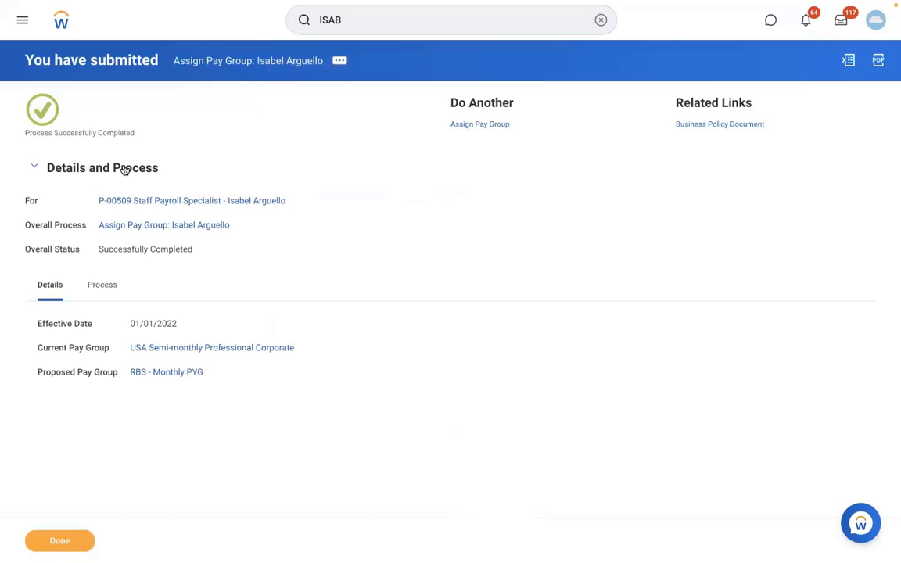
left_click(167, 373)
left_click(164, 118)
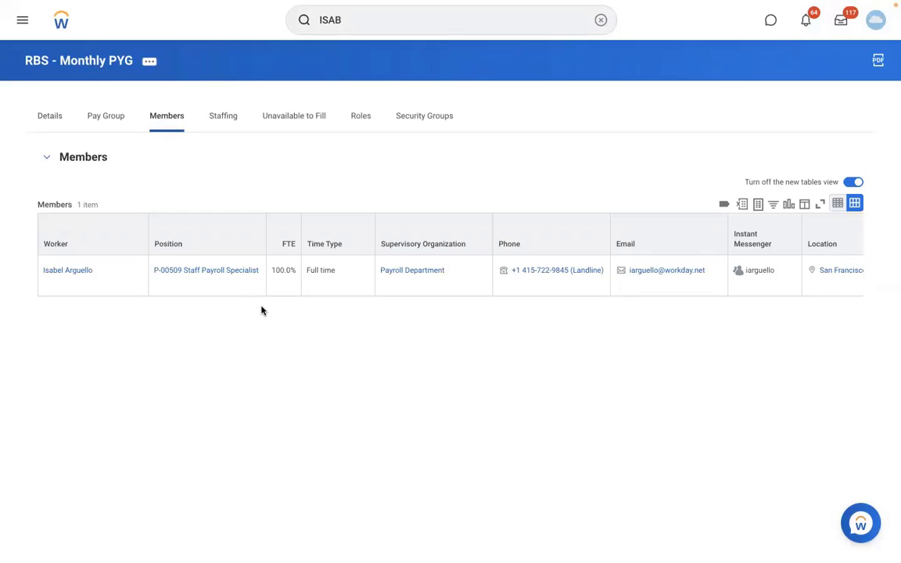
left_click(77, 272)
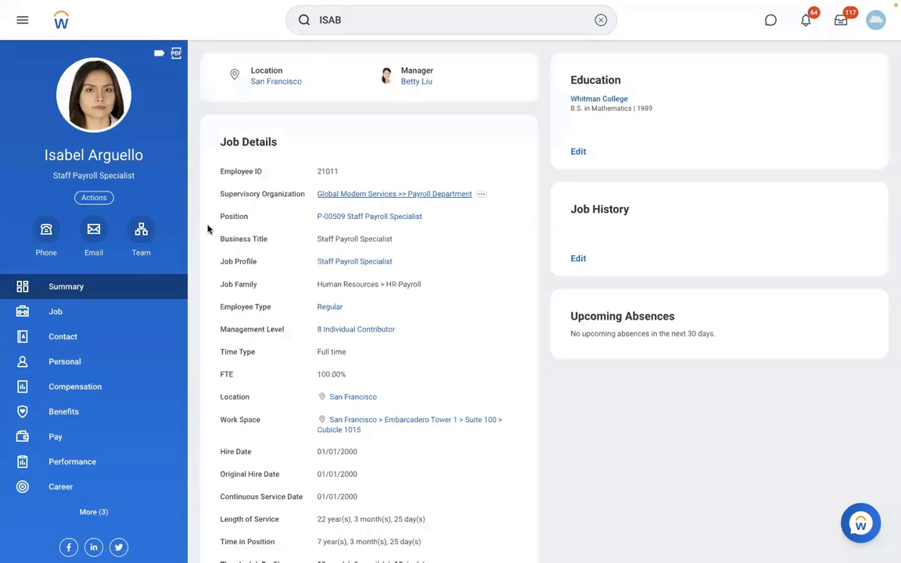
left_click(143, 239)
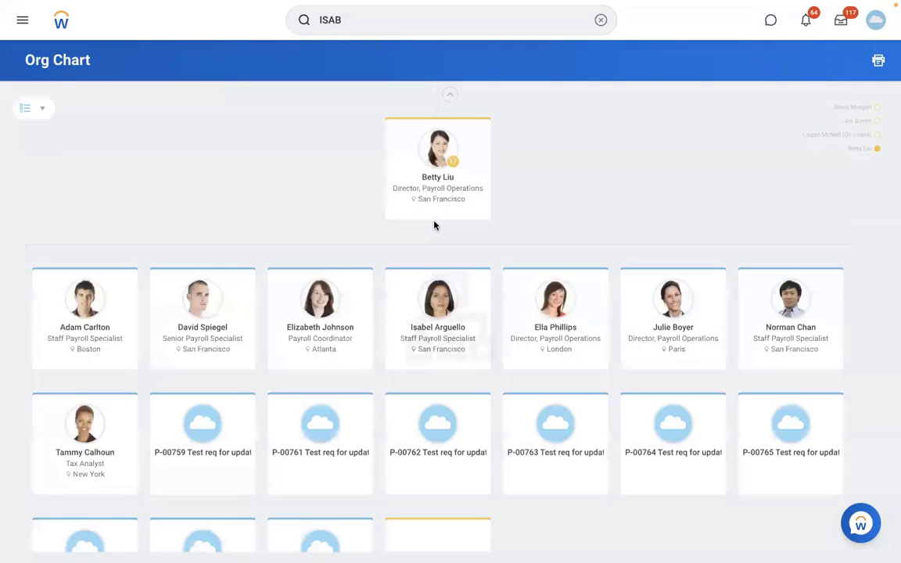
left_click(322, 328)
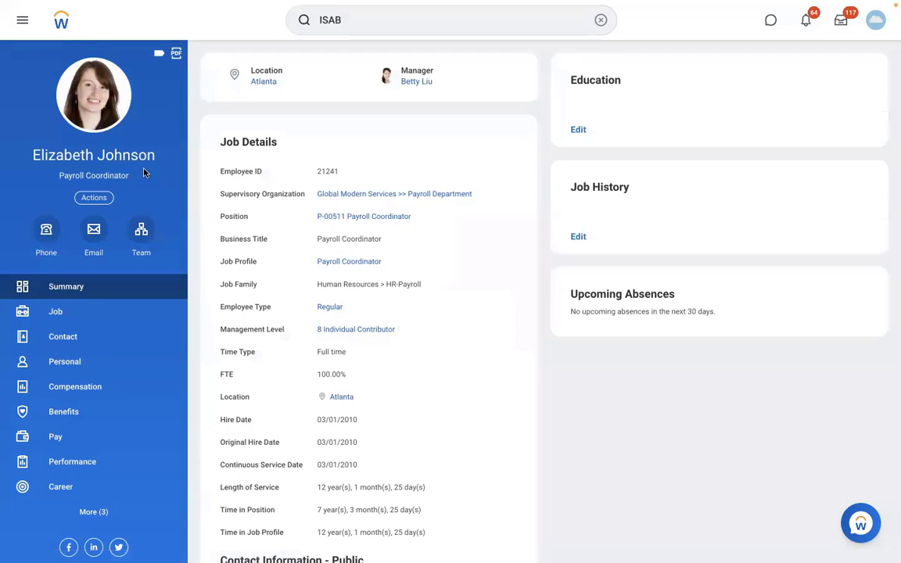
triple_click(29, 160)
left_click_drag(30, 158, 29, 158)
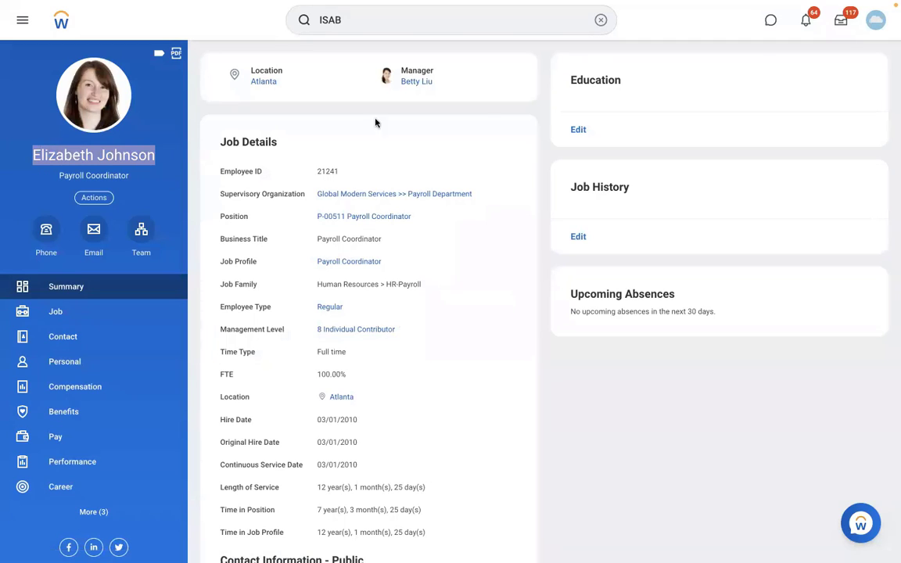
left_click(601, 19)
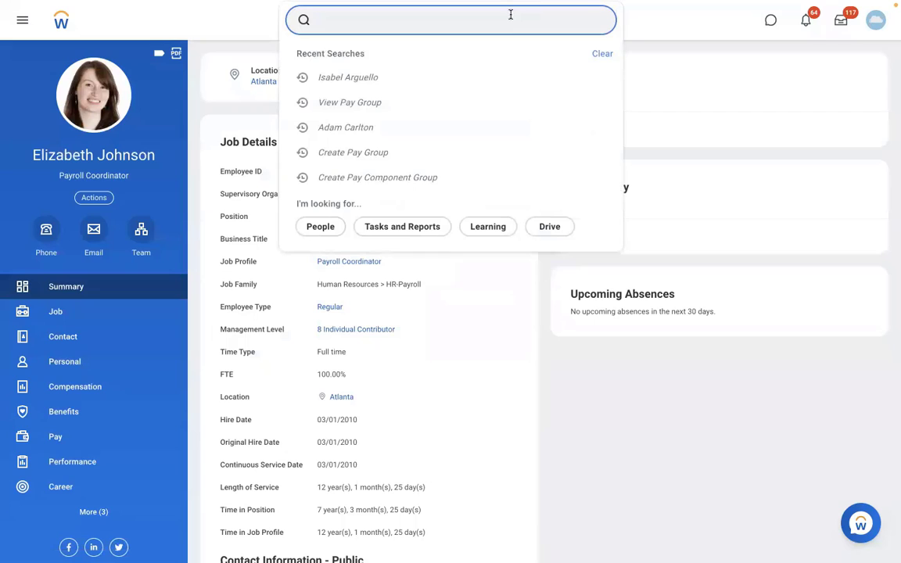
type("ASSIGN PAY GR")
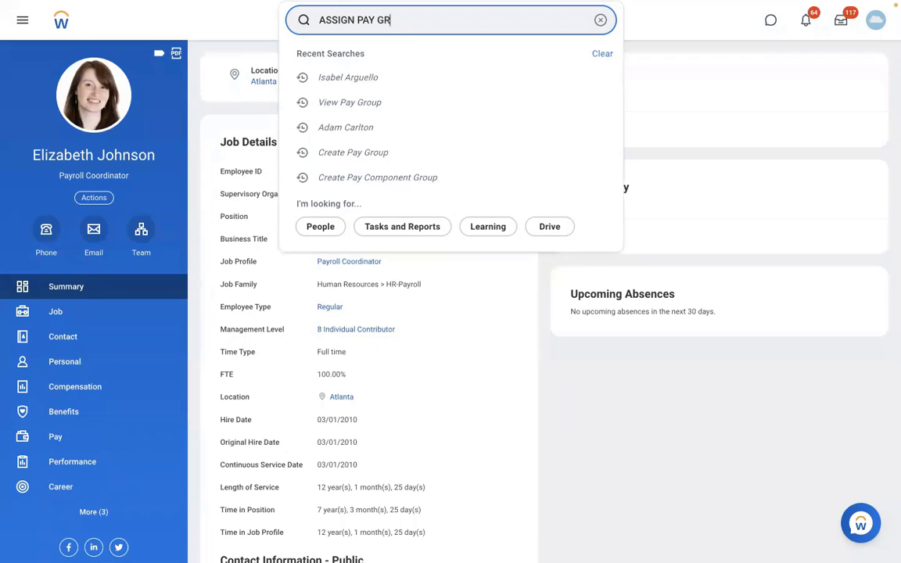
type("OUP")
Launch Assign Pay Group for the Payroll Coordinator, effective 01/01/2022.
left_click(373, 62)
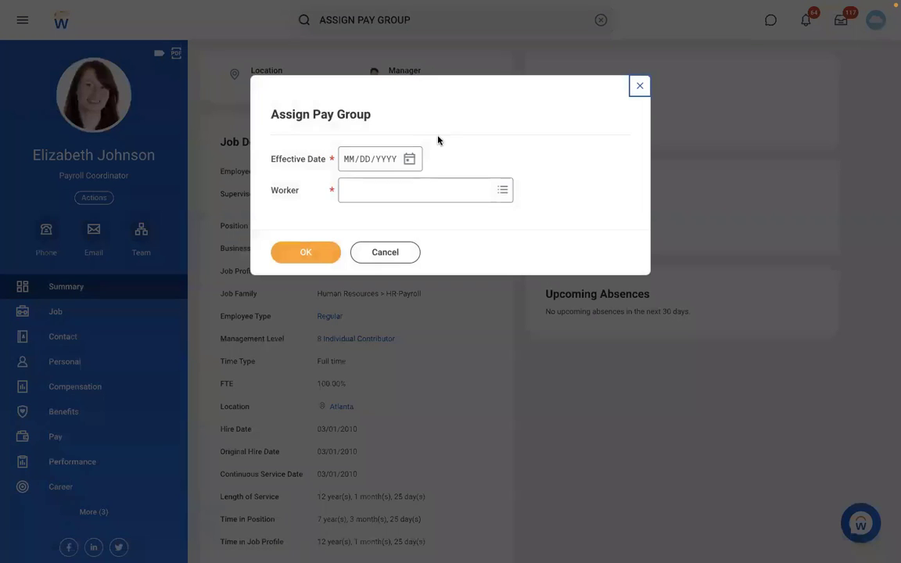
key("Tab")
type("01/01/")
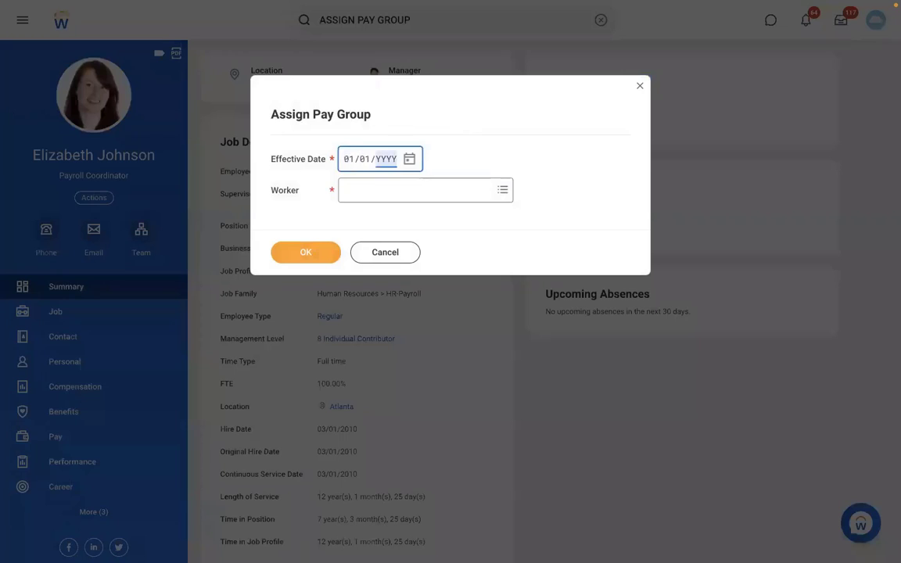
type("2022")
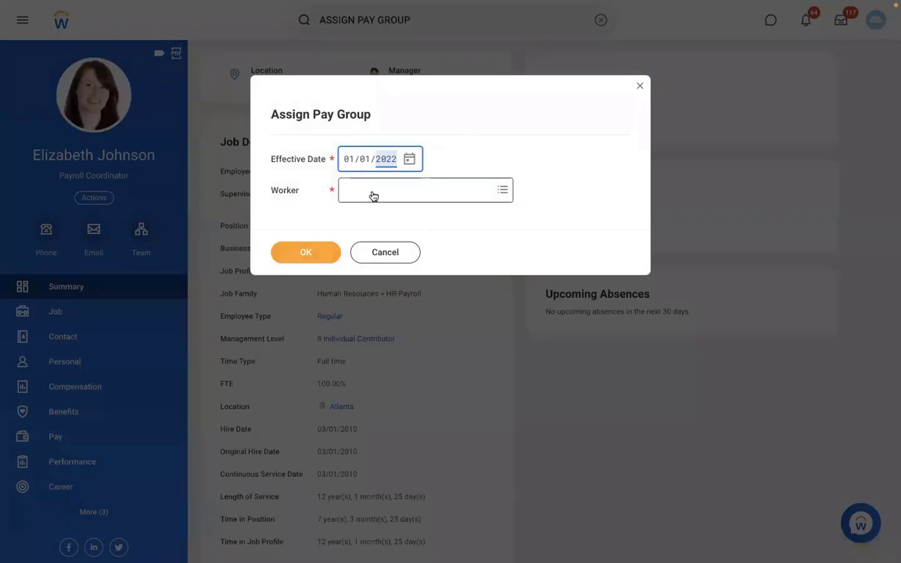
left_click(373, 192)
key("Return")
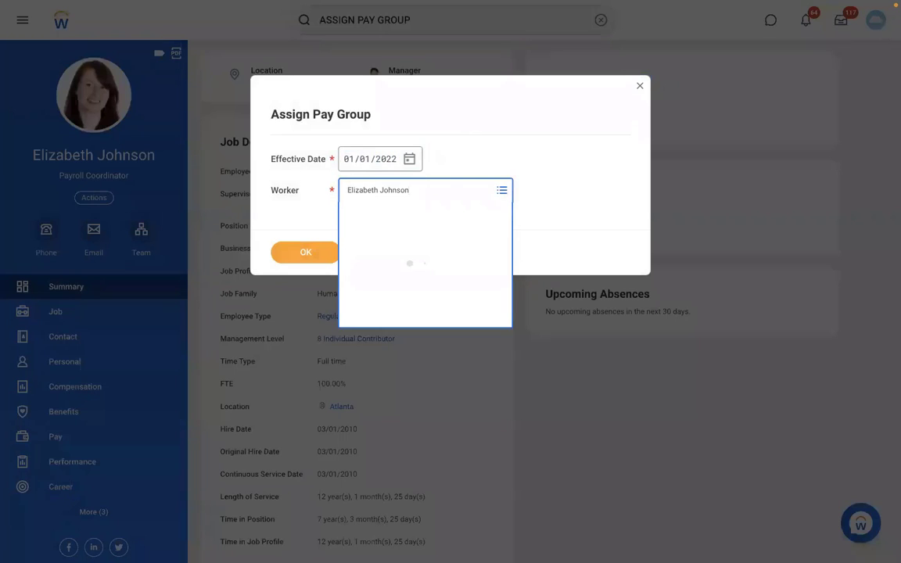
left_click(296, 255)
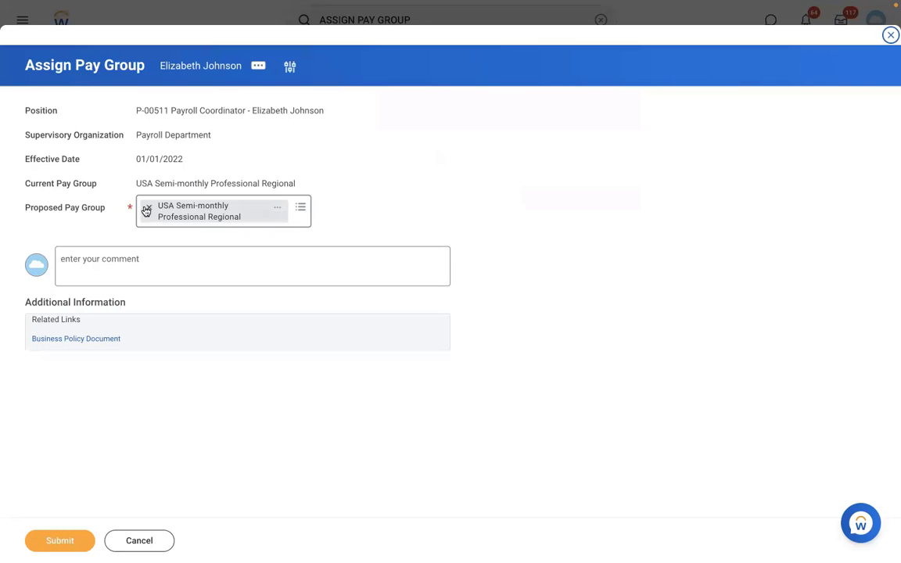
Swap the current pay group for RBS - Monthly PYG and submit the assignment.
left_click(146, 210)
type("RBS")
key("Return")
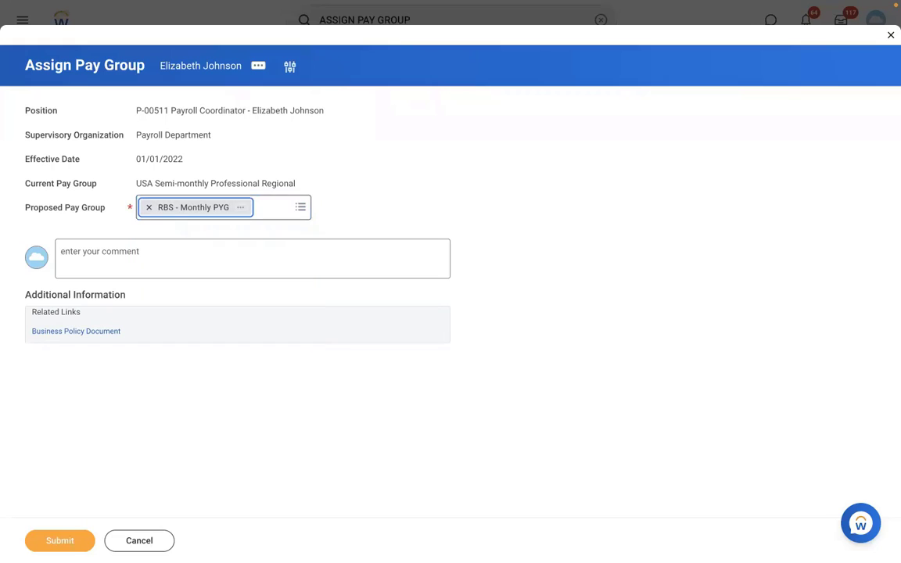
left_click(49, 541)
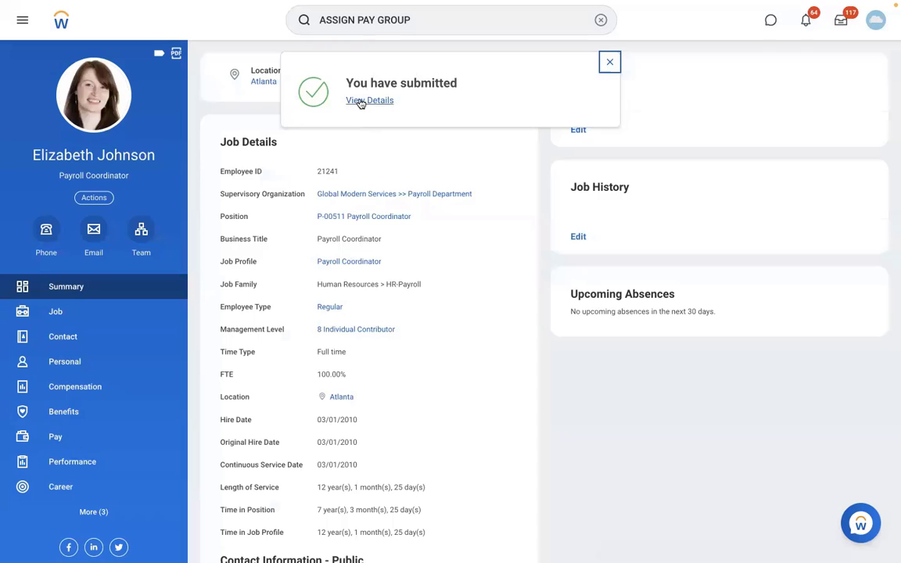
Open RBS - Monthly PYG's members, now two, and bring up its related actions.
left_click(362, 101)
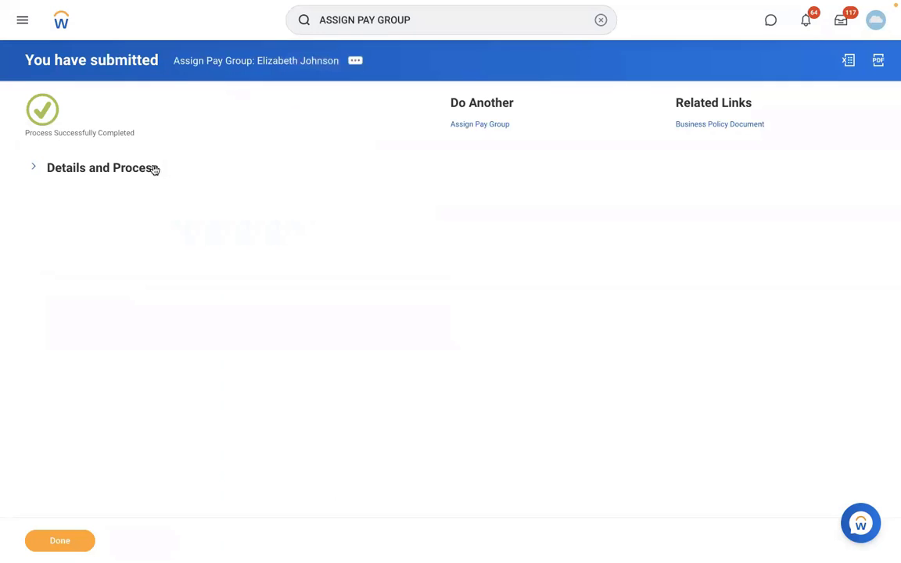
left_click(168, 372)
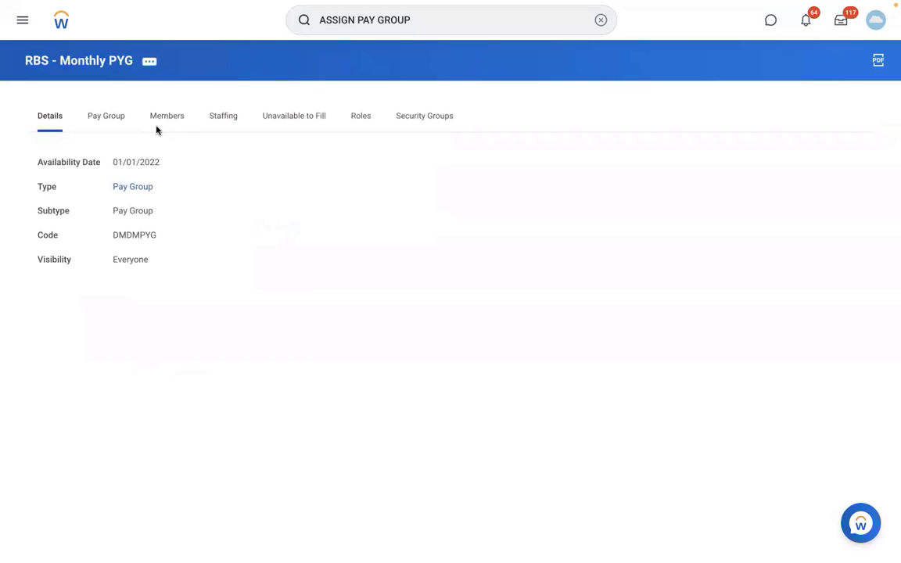
left_click(157, 128)
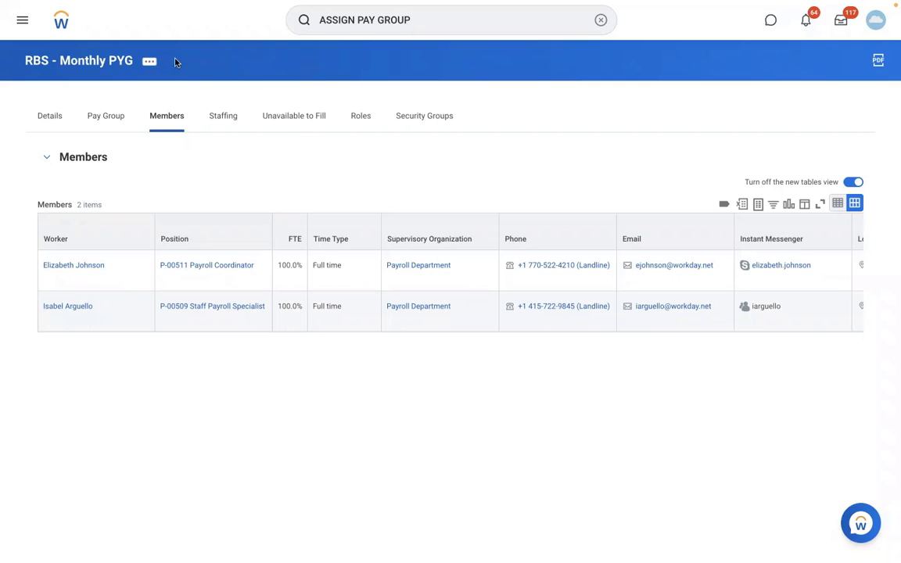
left_click(150, 61)
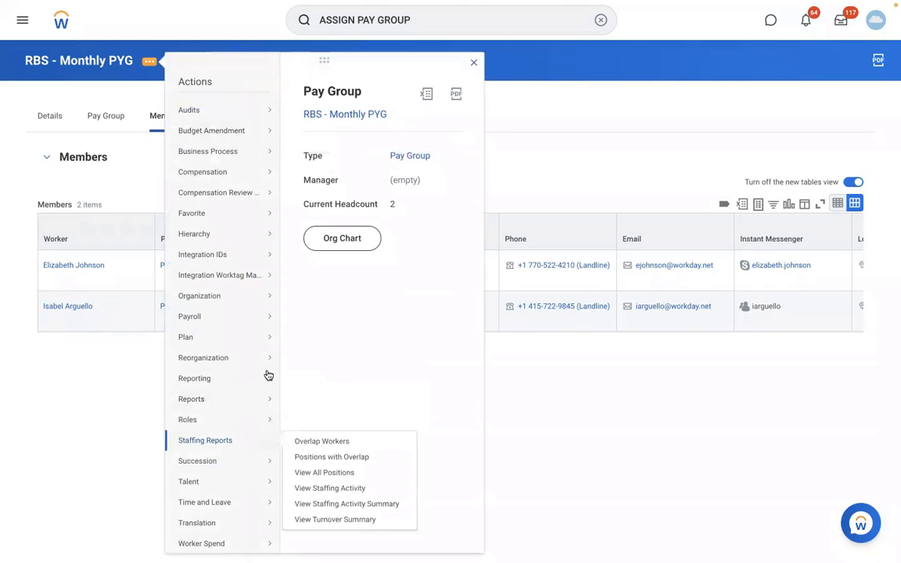
mouse_move(227, 299)
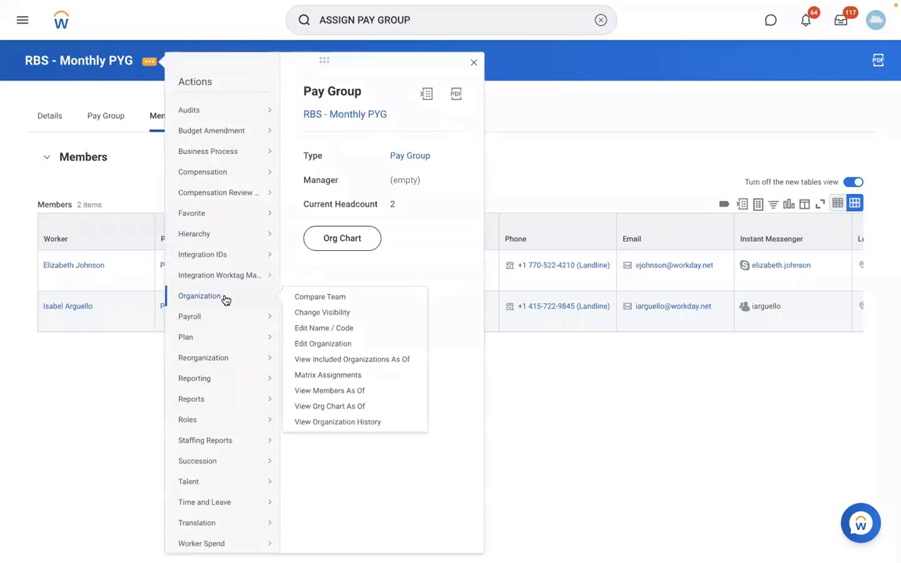
left_click(321, 347)
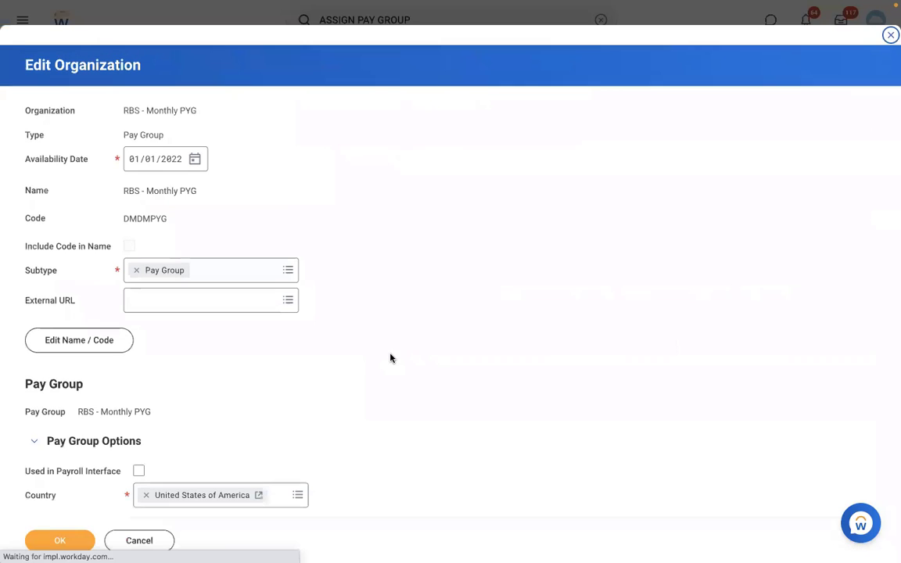
scroll(392, 359, "down", 5)
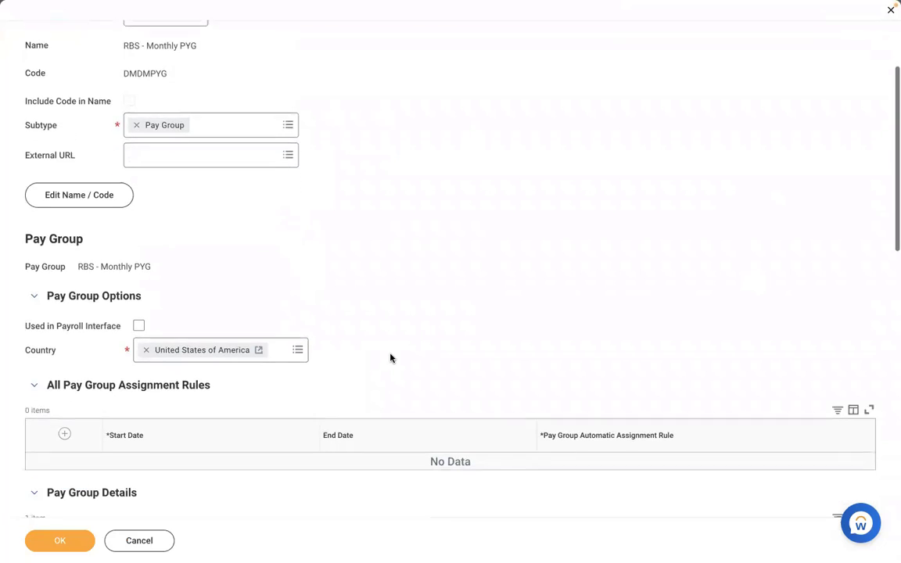
scroll(392, 358, "down", 1)
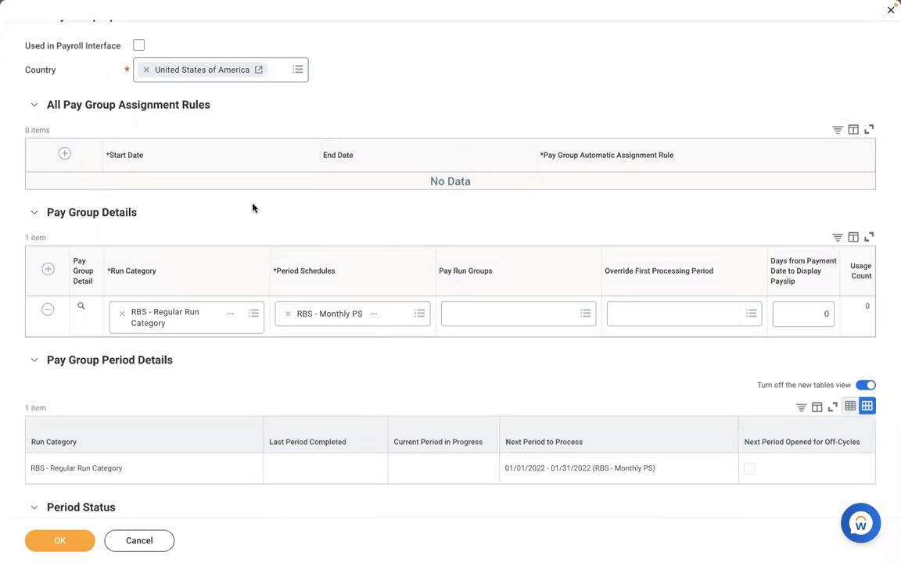
left_click(64, 154)
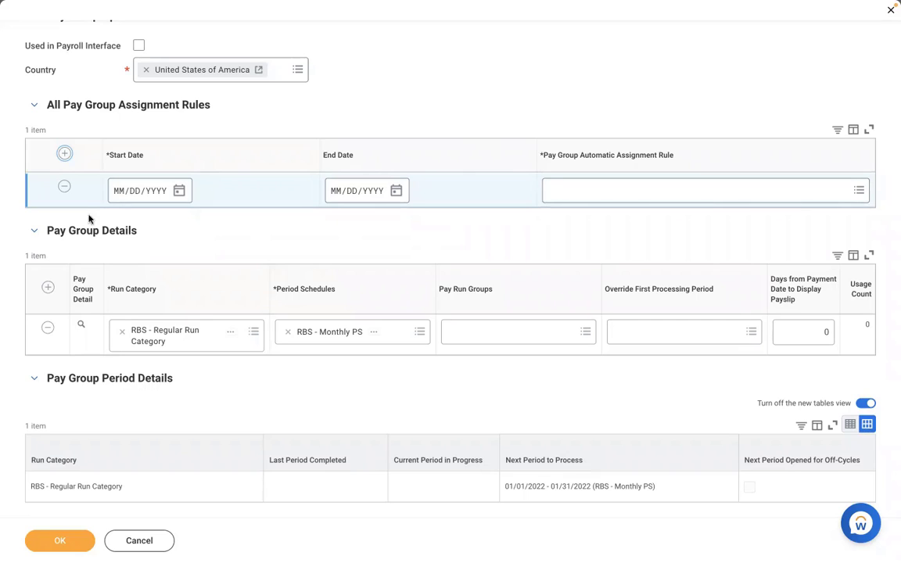
left_click(64, 187)
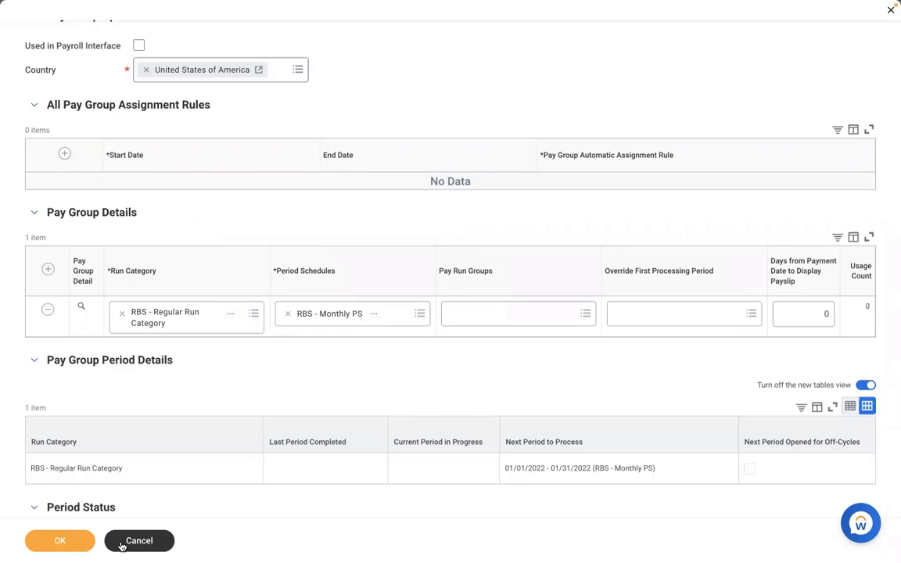
left_click(60, 541)
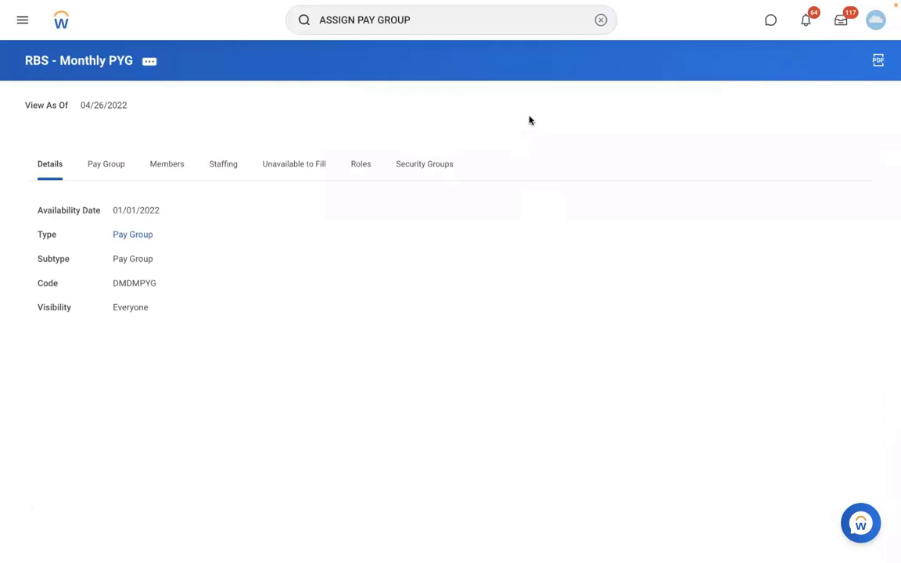
Search 'create sup org', open Create Supervisory Organization, and list the available reorganizations.
left_click(600, 20)
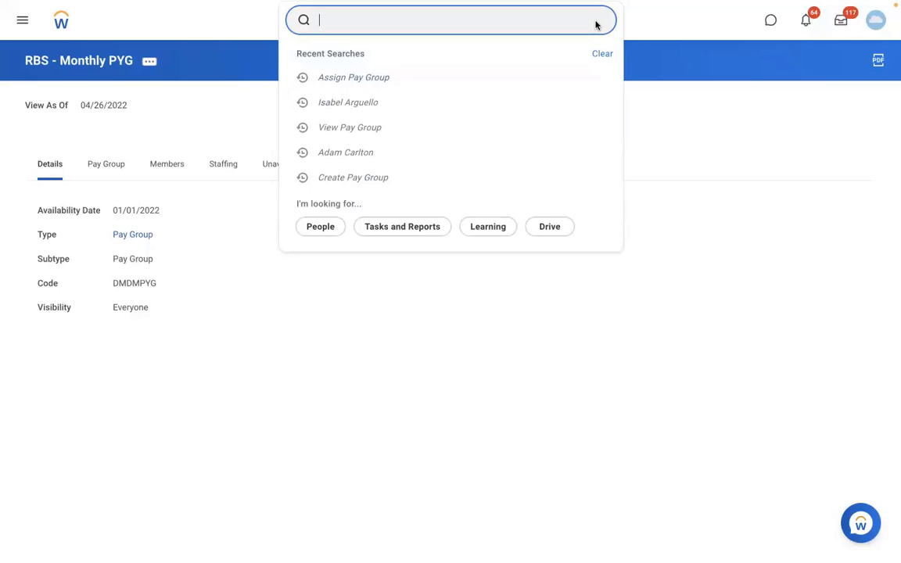
type("create")
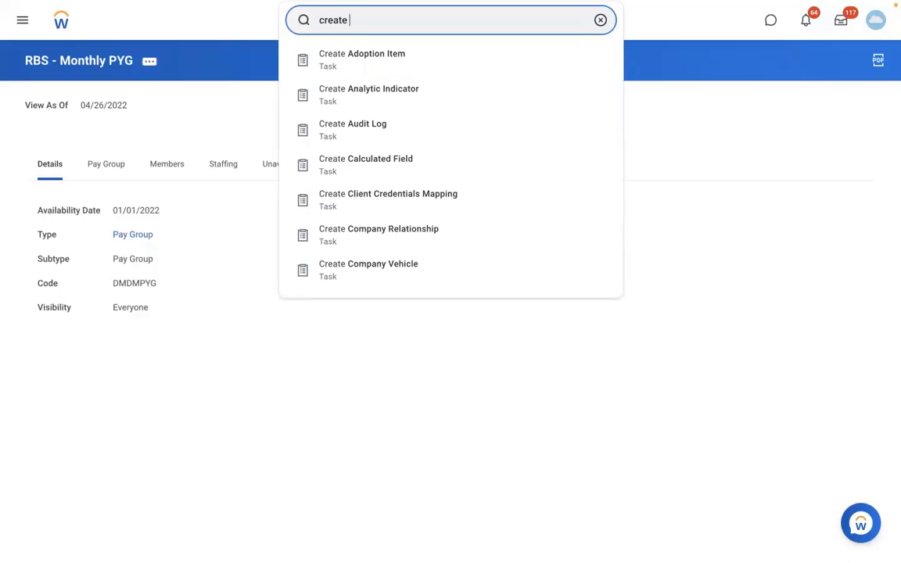
key("BackSpace")
key("BackSpace")
key("BackSpace")
key("BackSpace")
key("BackSpace")
key("BackSpace")
key("BackSpace")
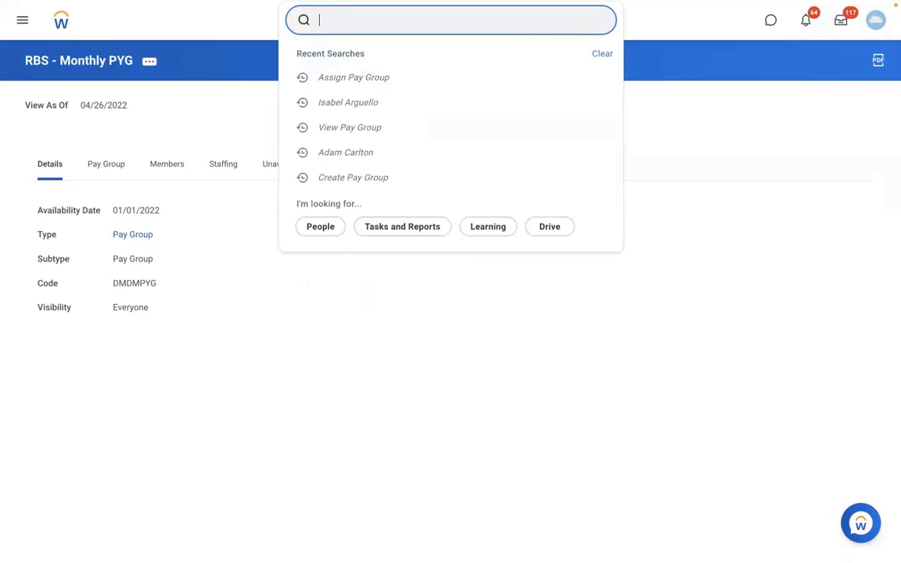
type("create")
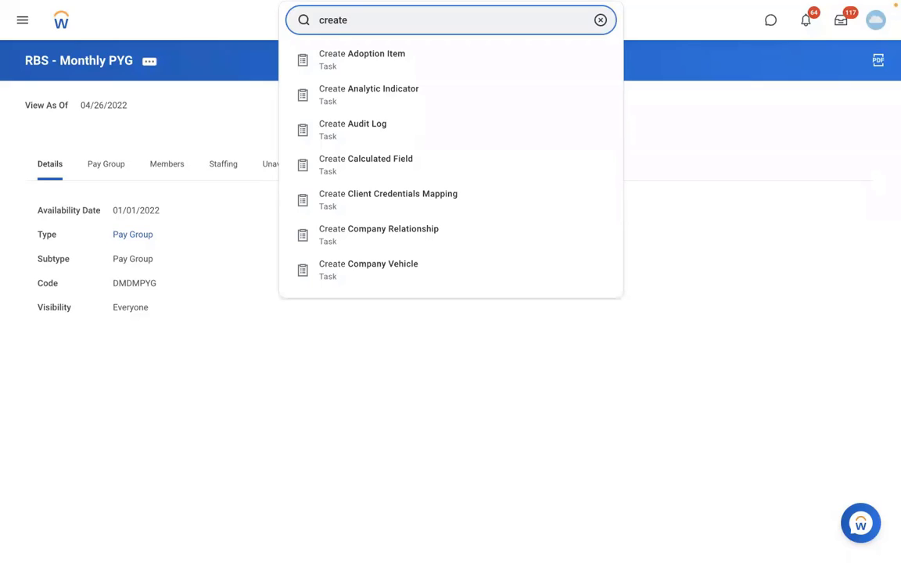
type("sup org")
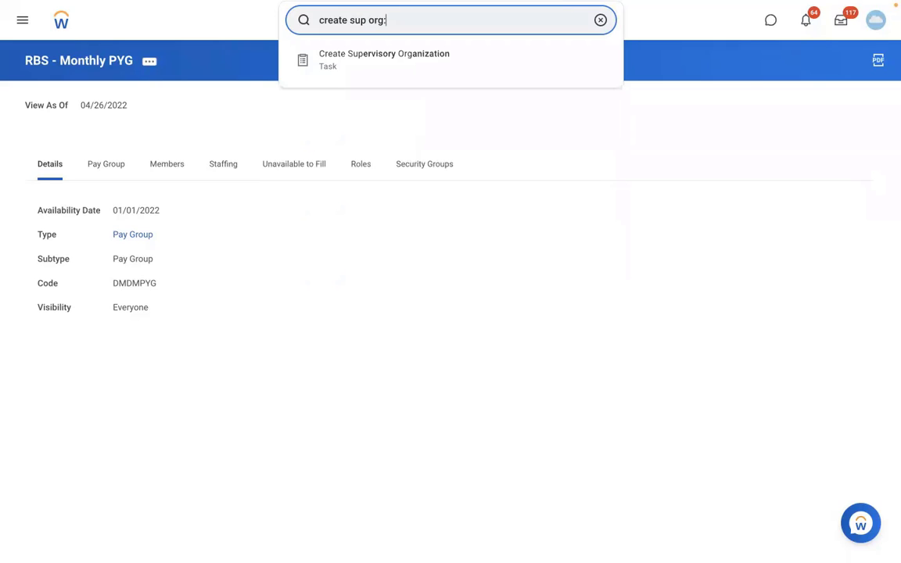
left_click(448, 61)
left_click(380, 150)
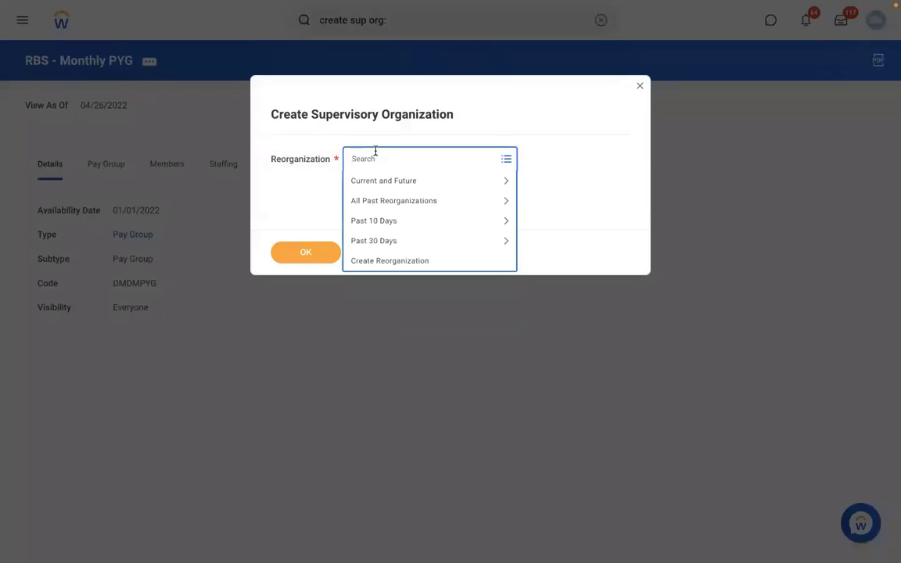
Create the reorganization 'RMS - Reorganization' dated 01/01/2022 and confirm it.
left_click(373, 261)
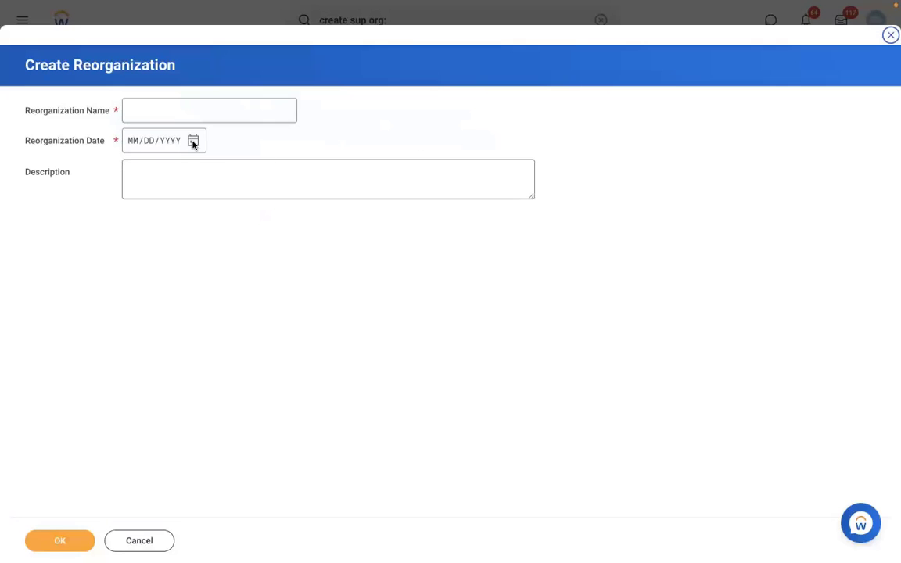
left_click(151, 107)
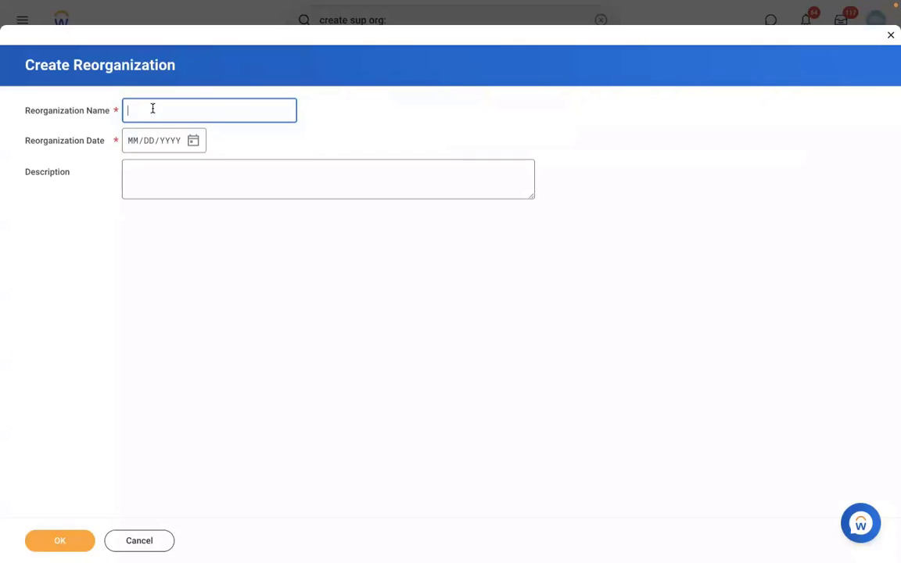
type("RMS - Reorganization")
left_click(130, 144)
type("01/01/")
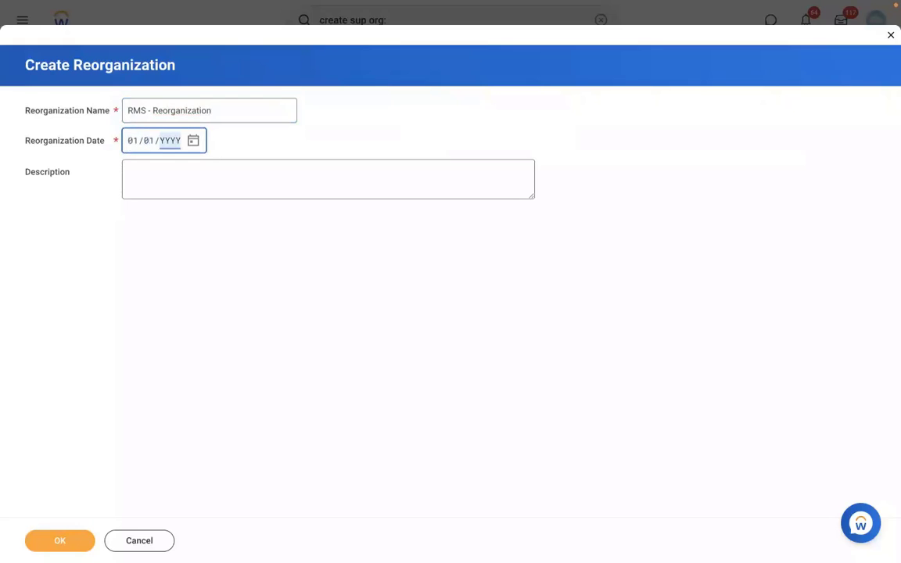
type("2022")
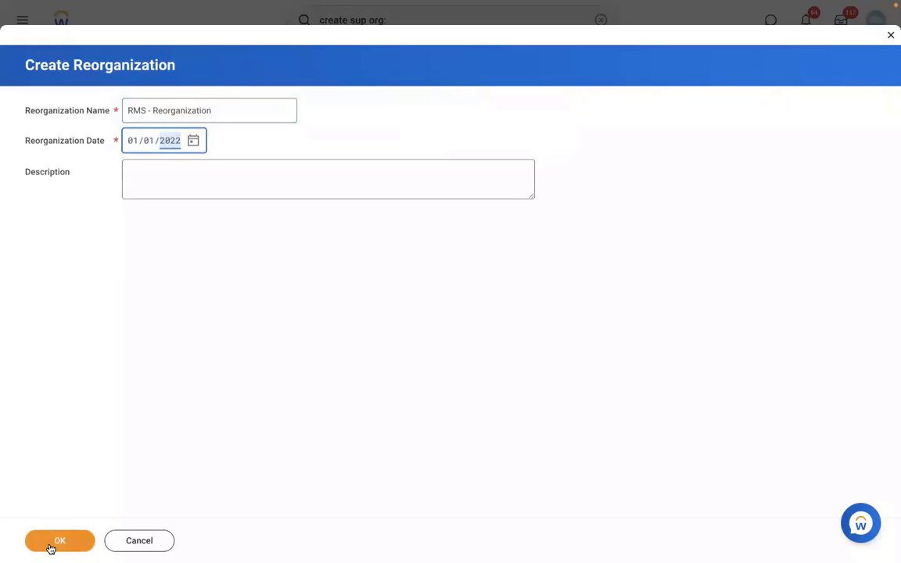
left_click(50, 546)
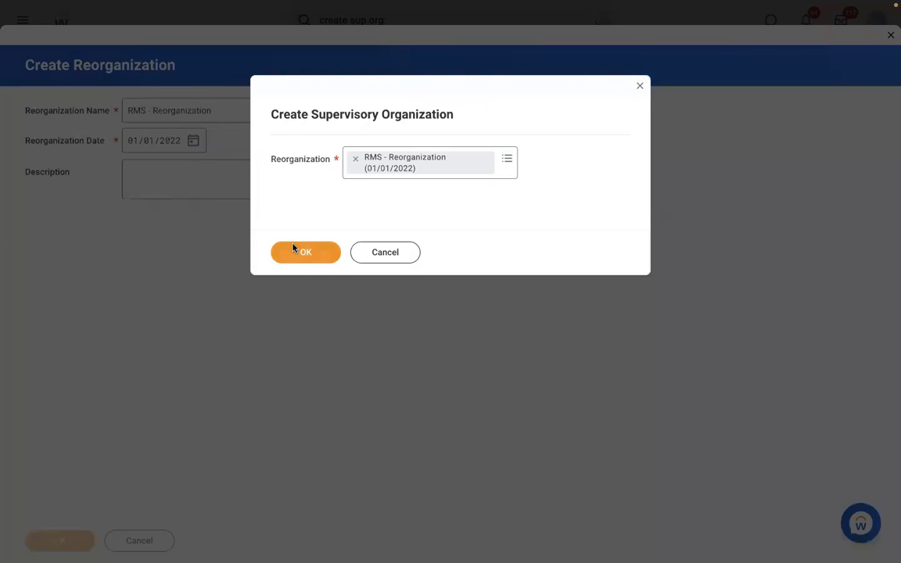
left_click(295, 248)
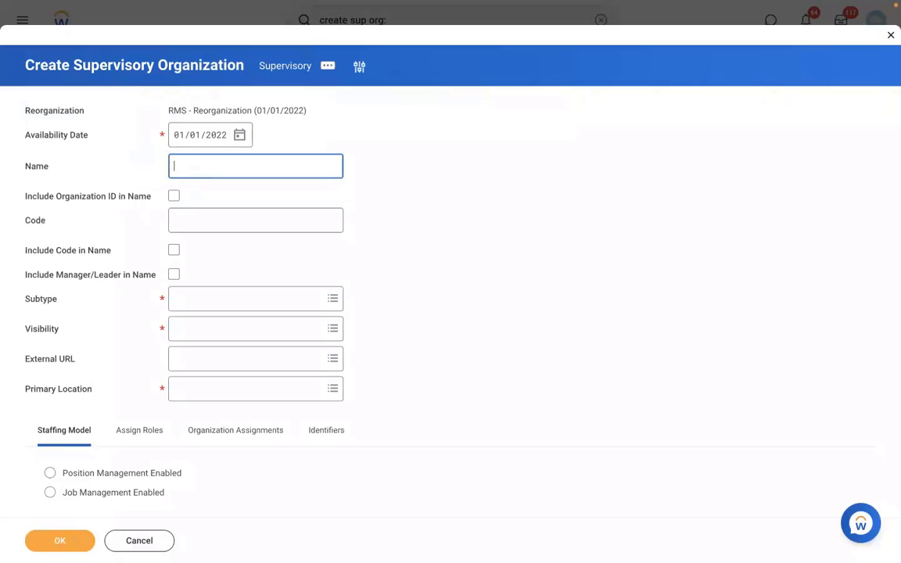
Name the organization 'RMS - Manufacturing', code RMS 001, with the manager's name included.
type("RMS - Manufacturing")
left_click(192, 217)
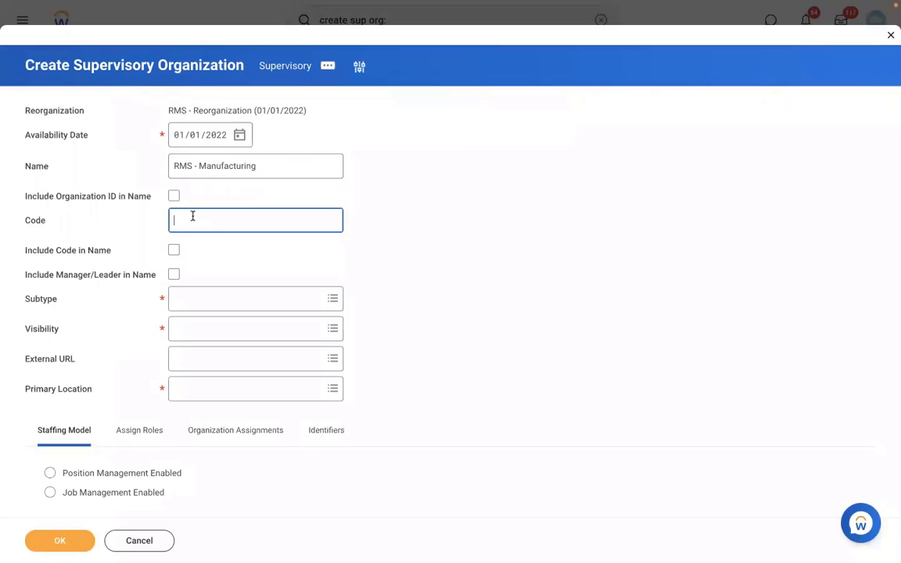
type("RMS 001")
left_click(176, 276)
Set it as a Division visible to Everyone, located in New York, with position management, and submit.
left_click(221, 304)
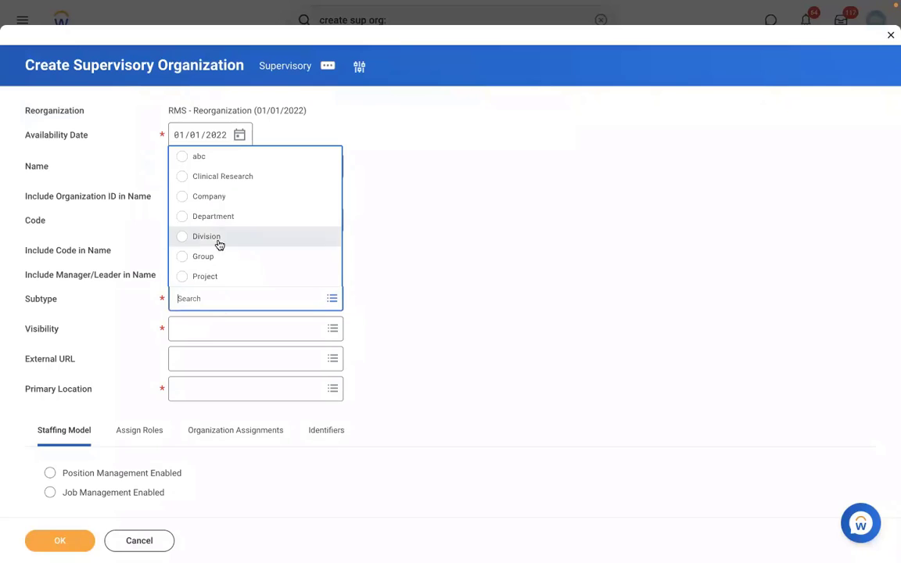
left_click(200, 236)
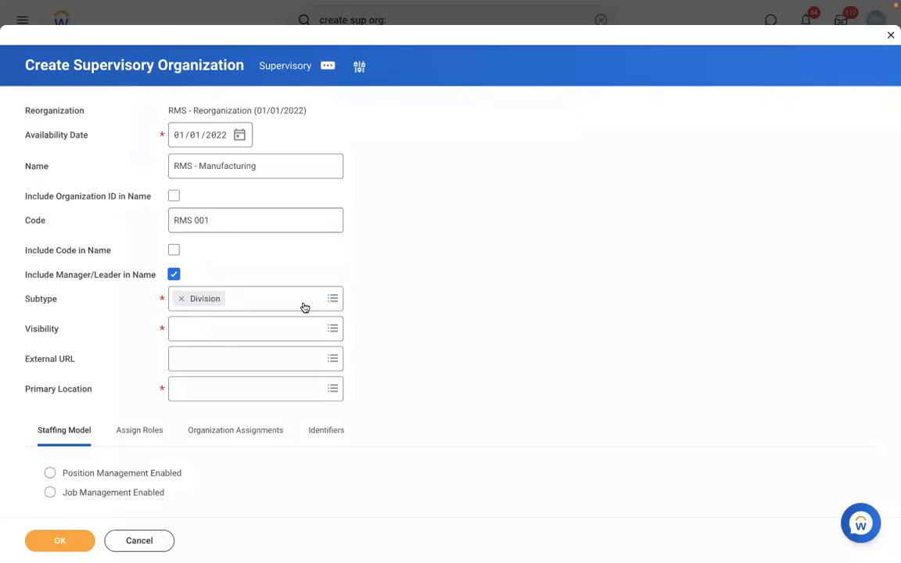
left_click(184, 338)
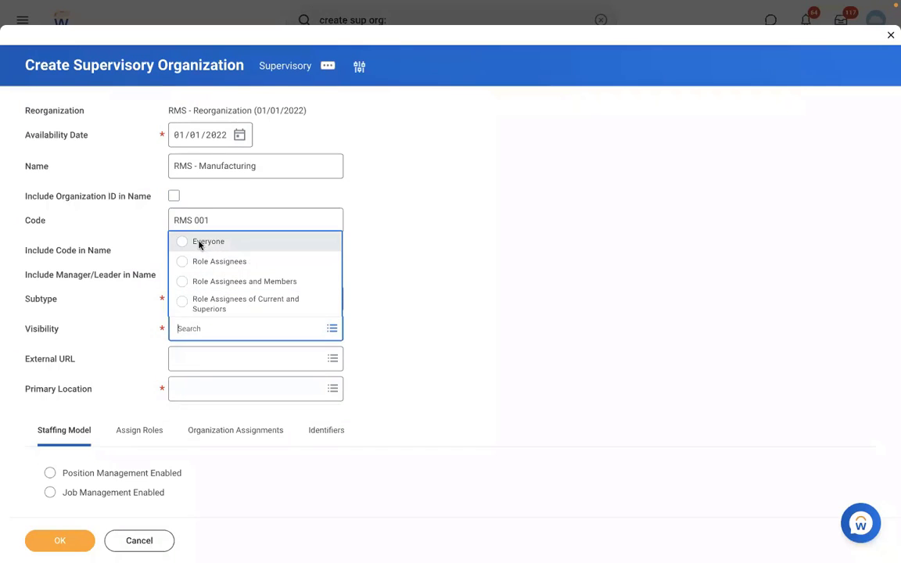
left_click(186, 241)
left_click(202, 388)
type("N")
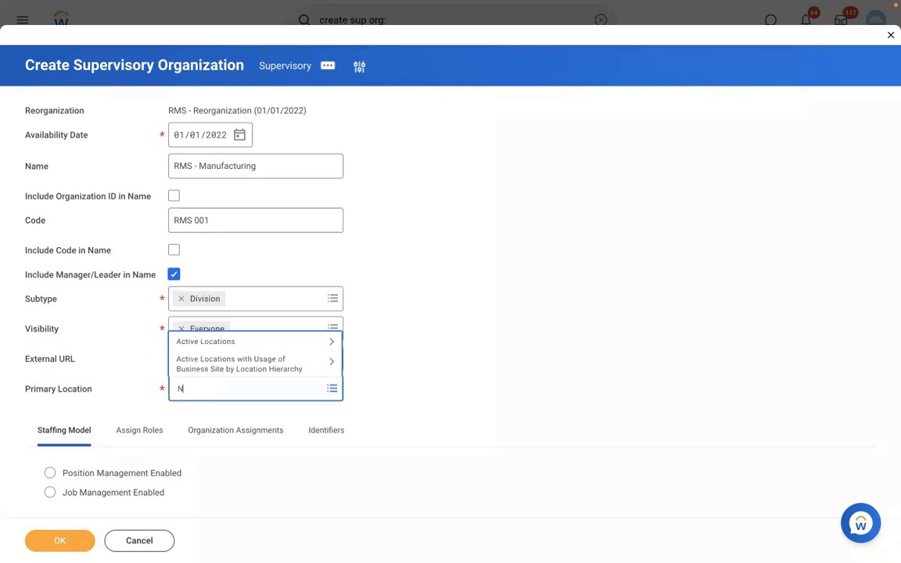
type("EW YORK")
key("Return")
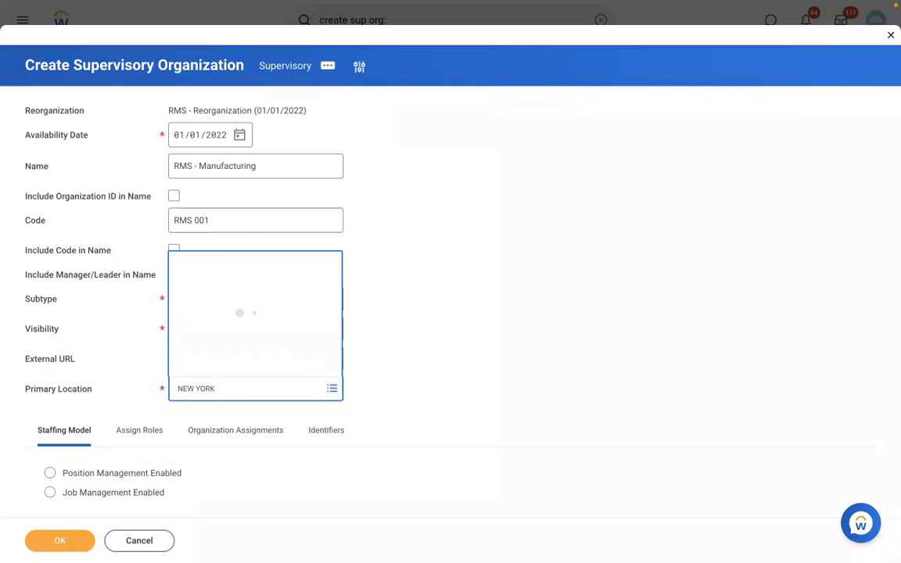
left_click(190, 209)
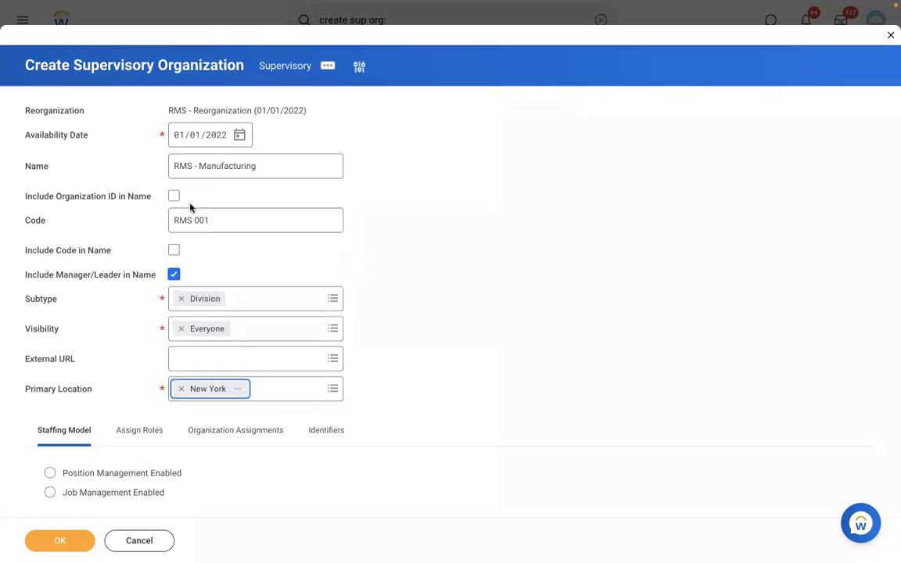
left_click(86, 475)
left_click(63, 542)
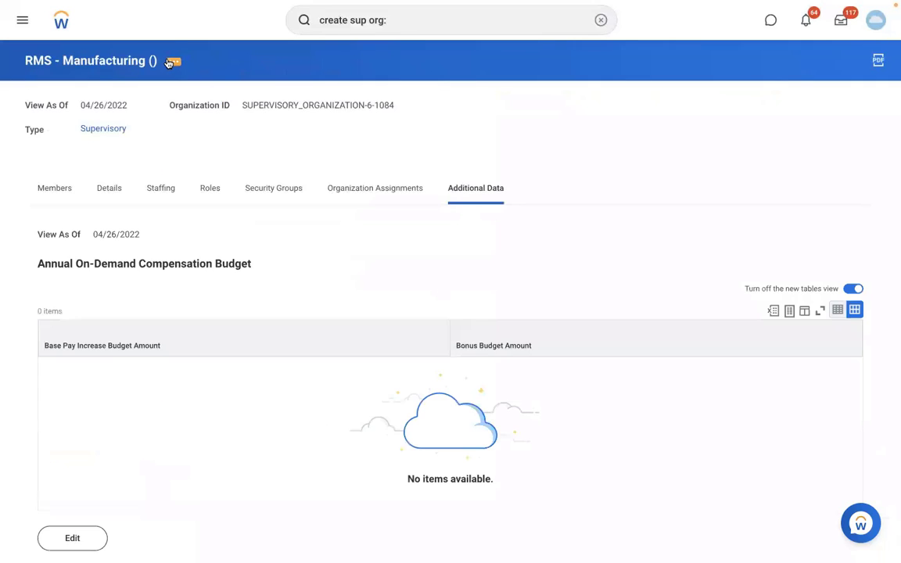
Start a new business process definition for RMS - Manufacturing from its related actions.
left_click(169, 62)
mouse_move(241, 141)
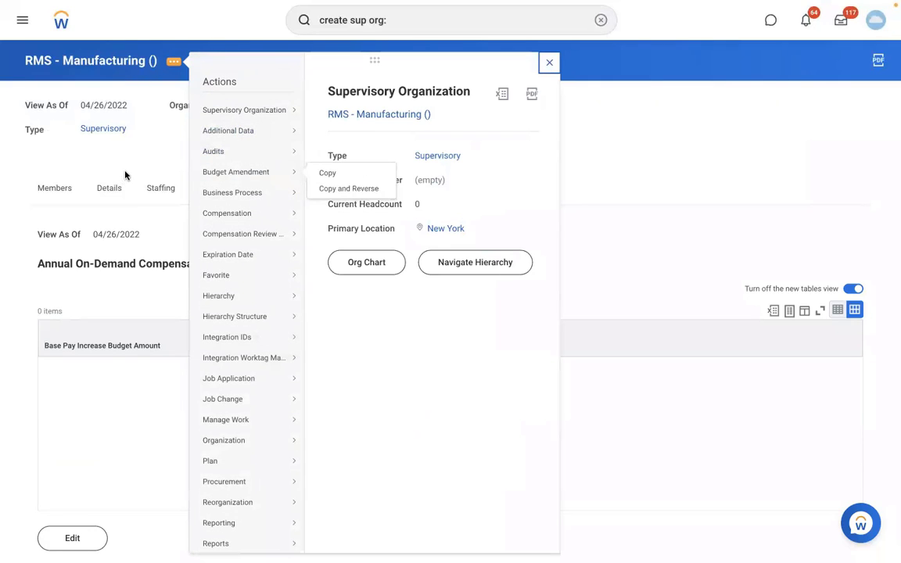
mouse_move(249, 108)
mouse_move(305, 191)
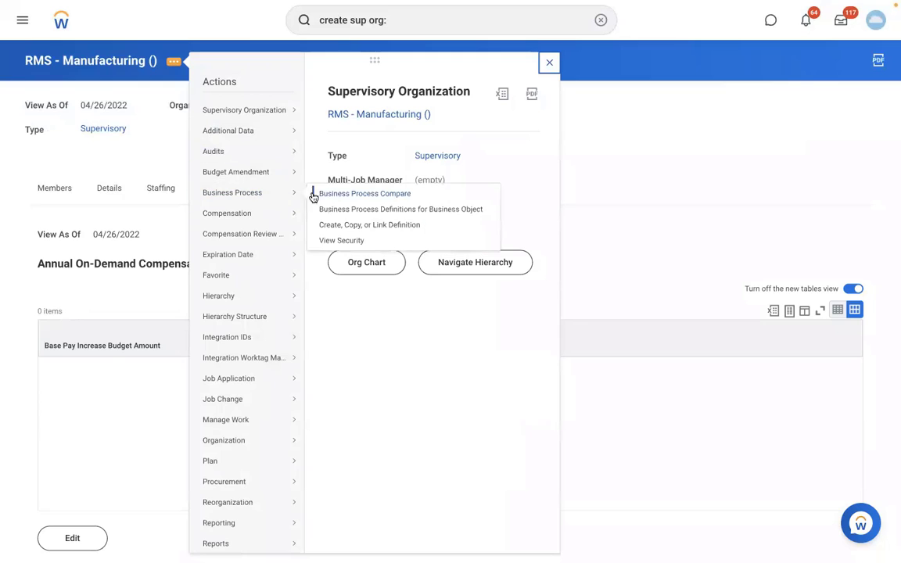
left_click(347, 227)
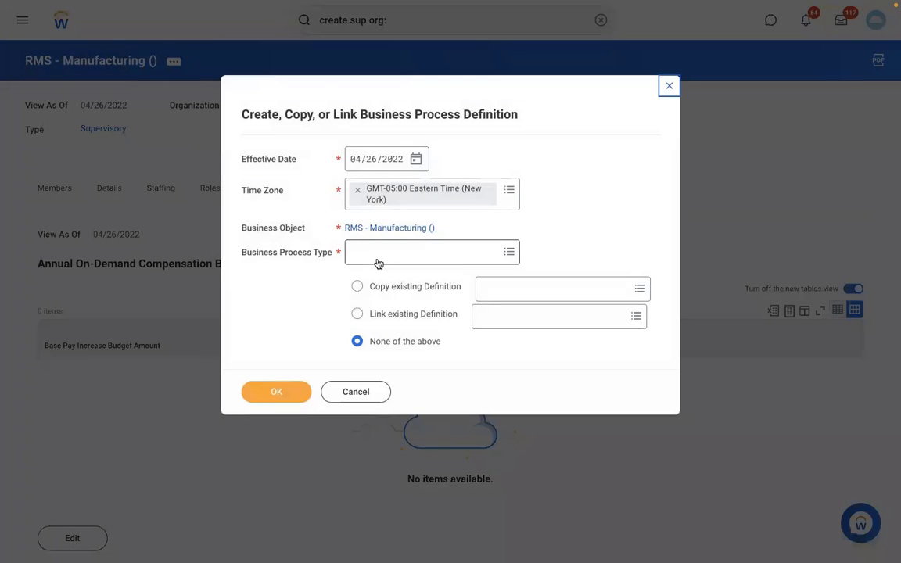
Define and save the Create Position process, then check the Position Management staffing model.
left_click(378, 256)
type("CREATE")
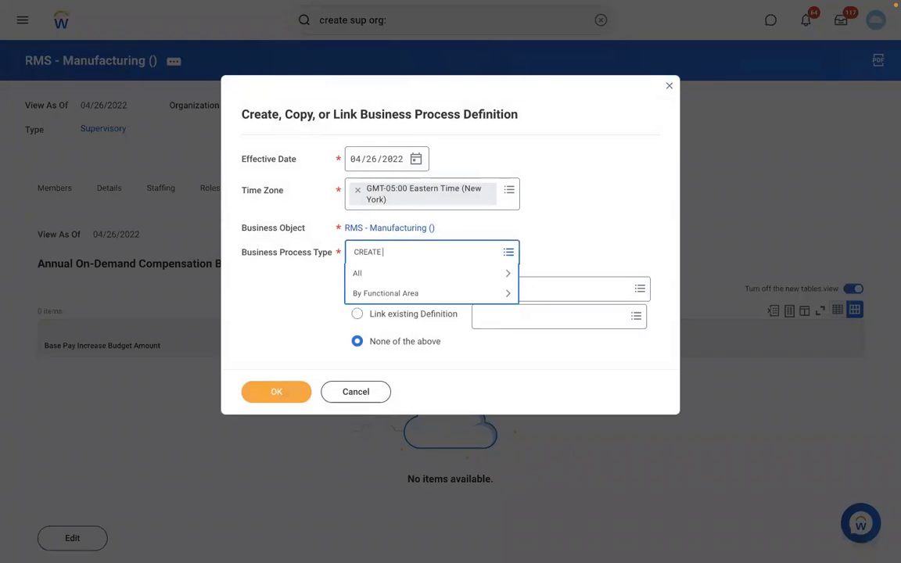
type(" POSITION")
key("Return")
left_click(282, 398)
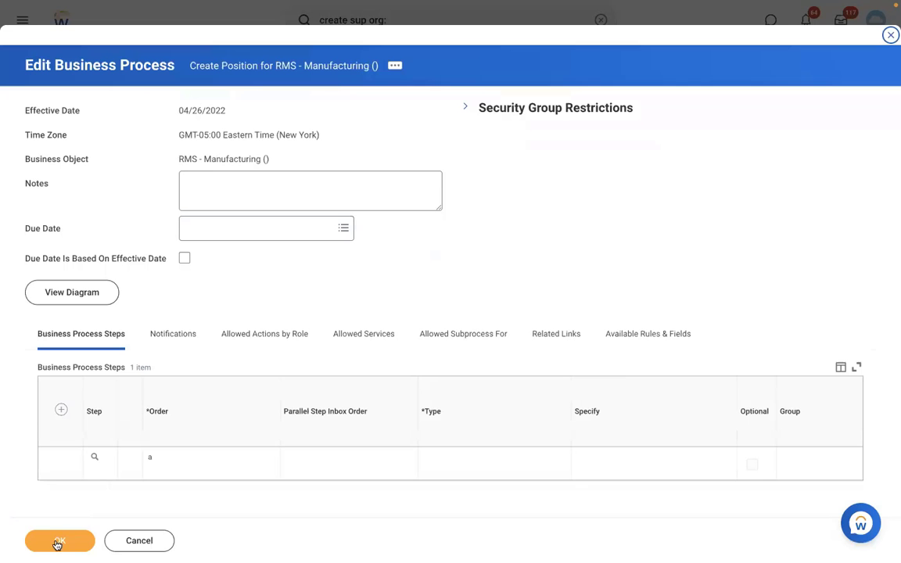
left_click(55, 541)
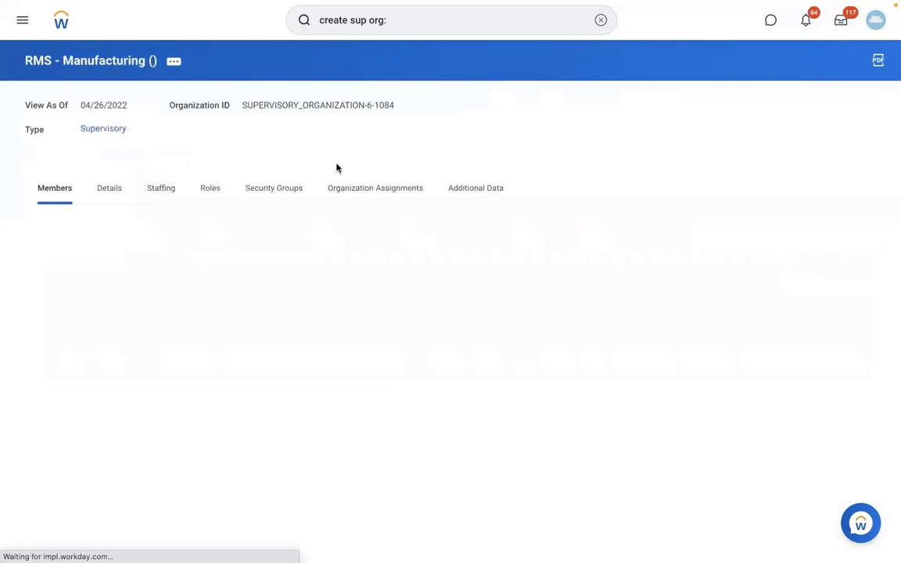
left_click(168, 188)
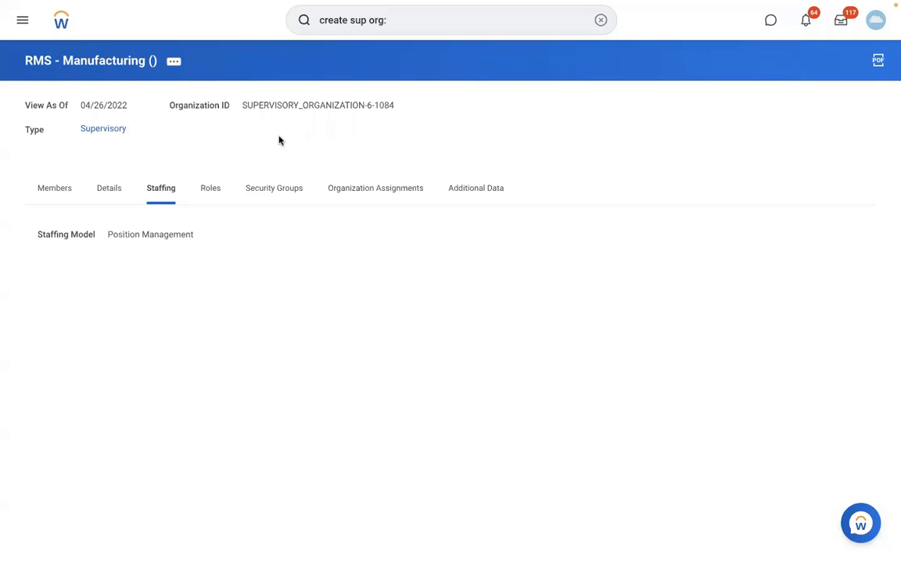
Open Create Pay Group Automatic Assignment Rule and enter description 'RBS - PYG Automatic Assignment rule'.
left_click(602, 22)
type("CREA")
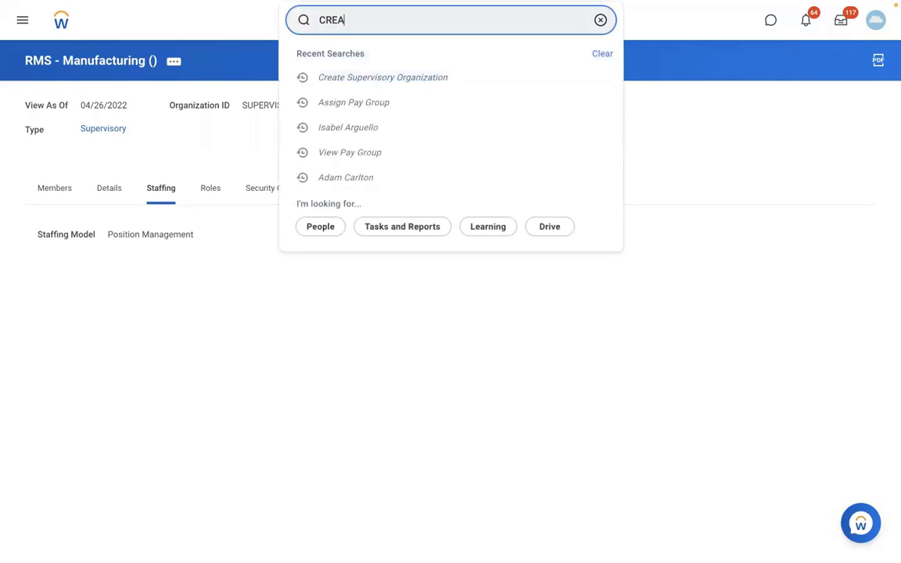
type("TE PAY GROUP AUTO RULE")
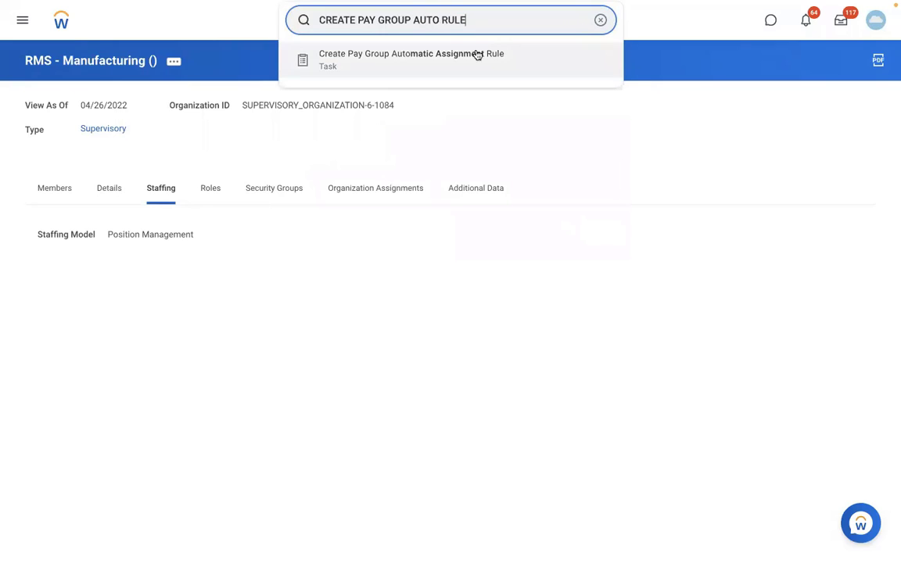
left_click(477, 55)
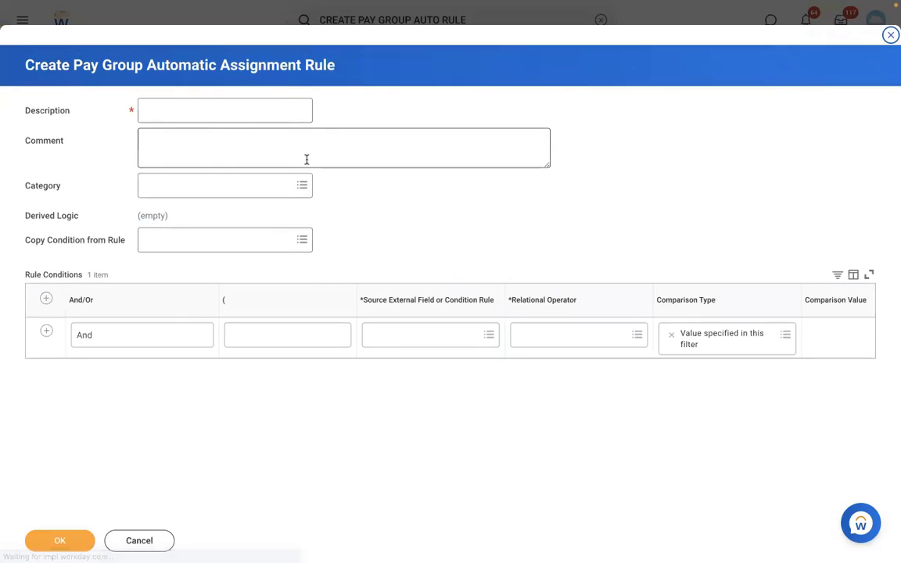
left_click(198, 115)
type("RB")
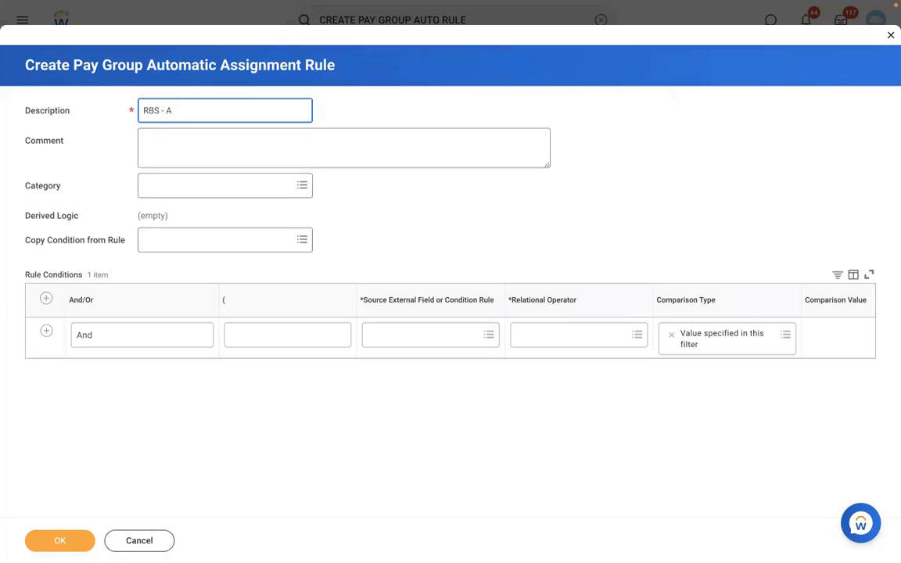
type("S - PYG Automatic Assignment ru")
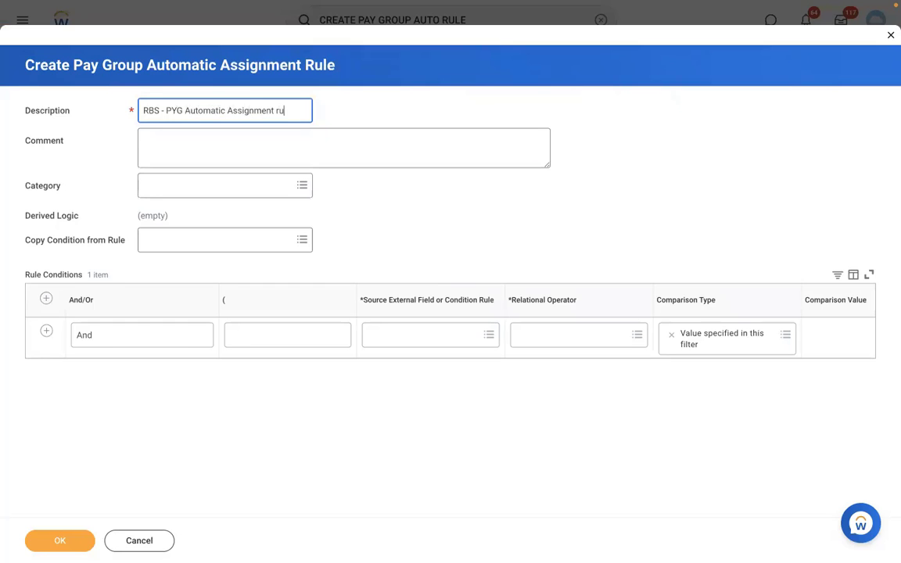
type("le")
Add a second condition row and set the first condition's source to Supervisory Organization for Worker.
left_click(393, 337)
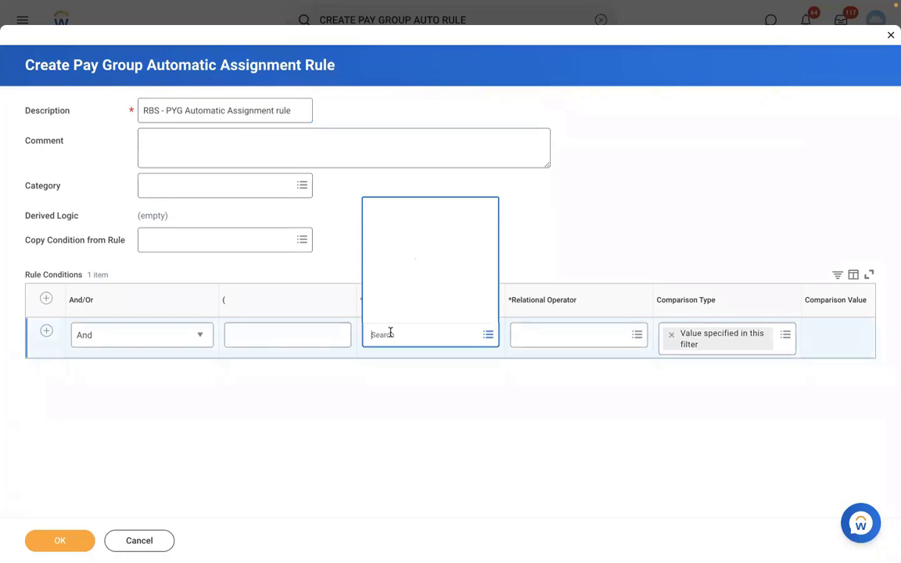
left_click(584, 206)
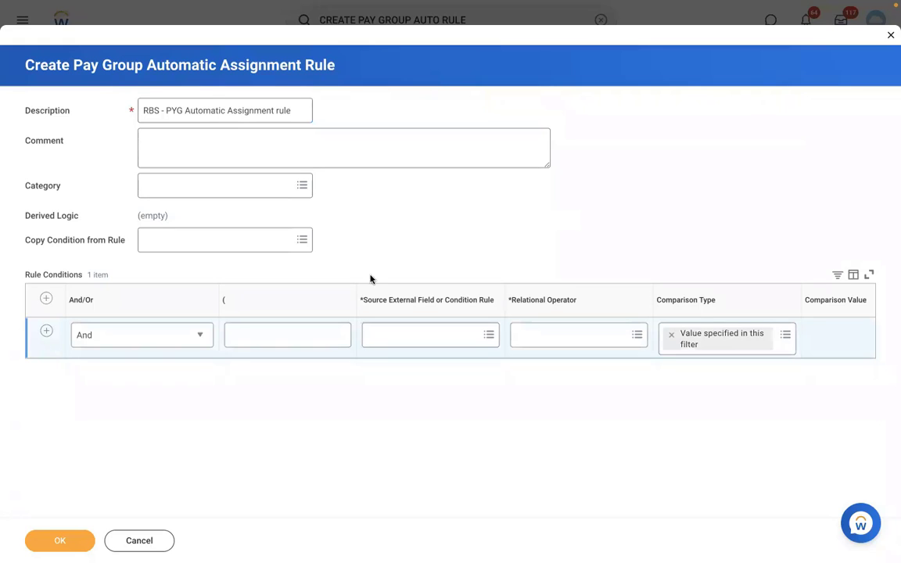
left_click(46, 332)
left_click(393, 334)
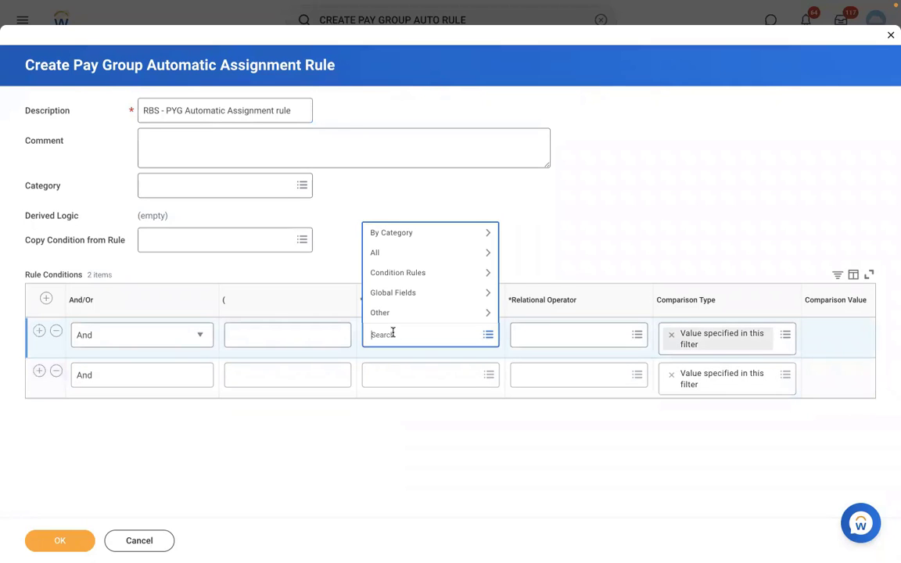
type("supervisory org")
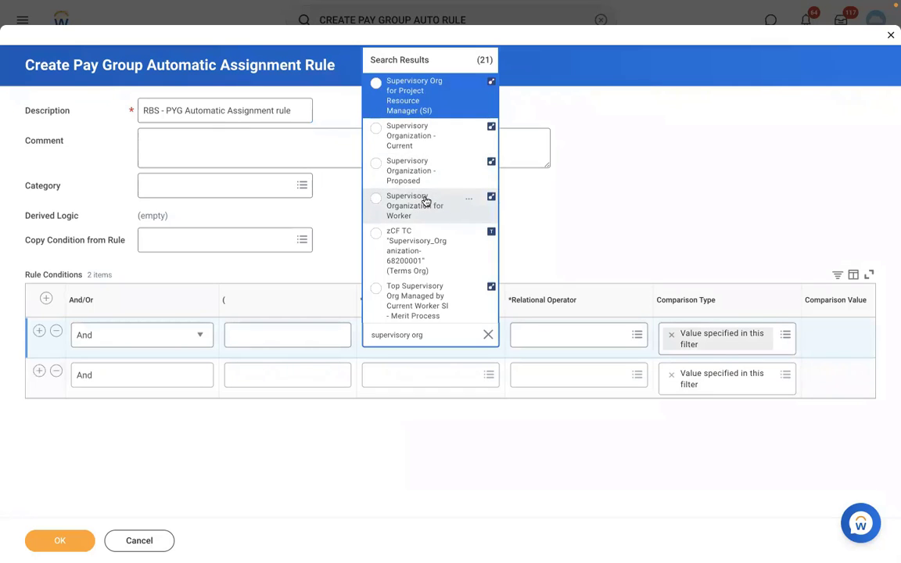
left_click(425, 202)
Give the first condition operator 'in the selection list' and value RMS - Manufacturing ().
left_click(566, 337)
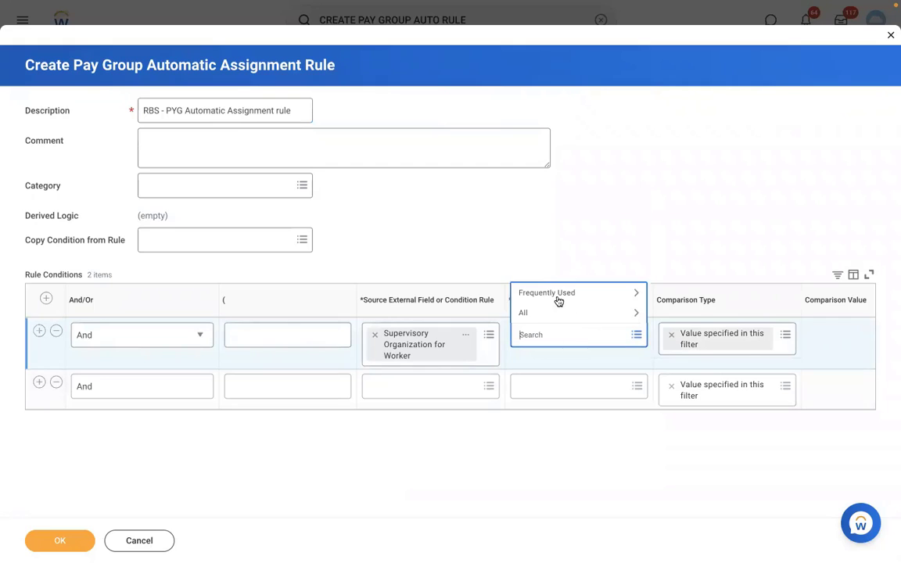
left_click(553, 296)
left_click(535, 254)
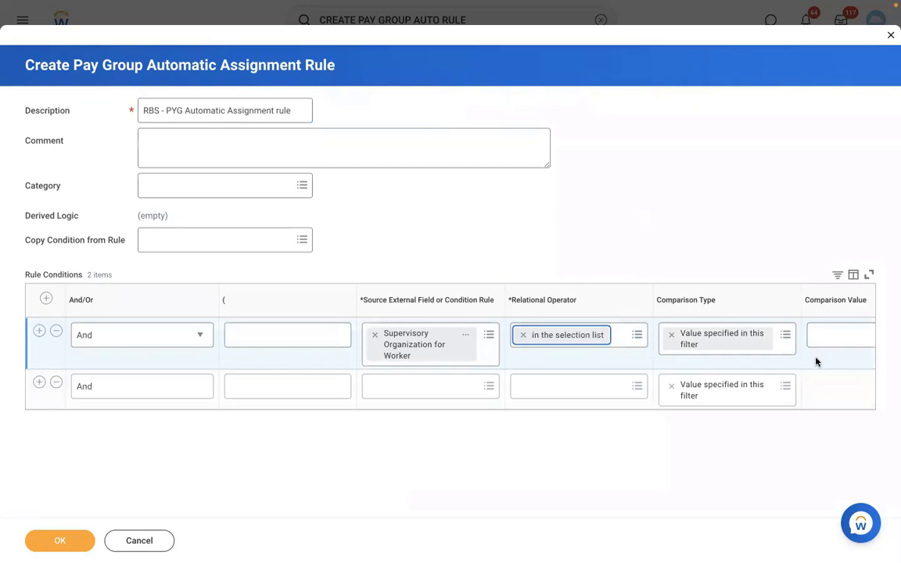
scroll(816, 361, "right", 5)
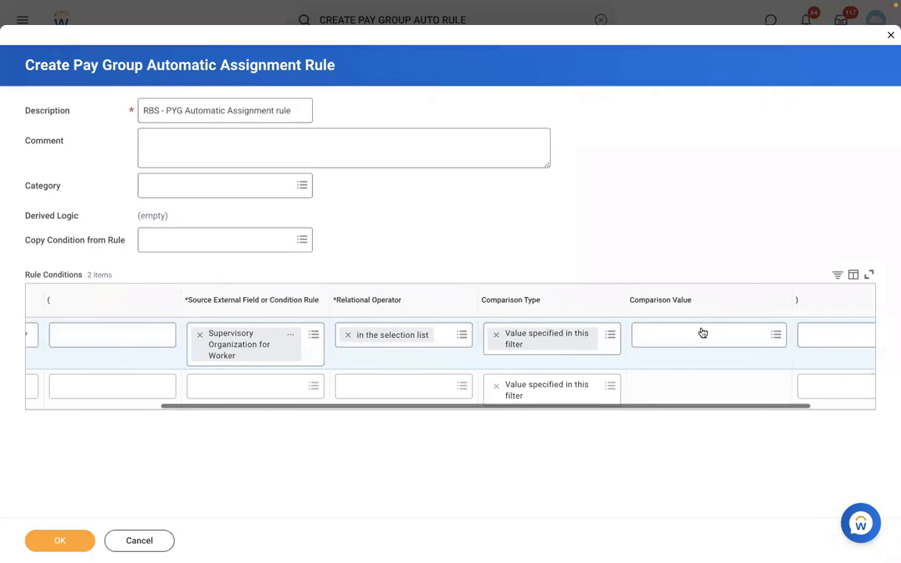
left_click(703, 334)
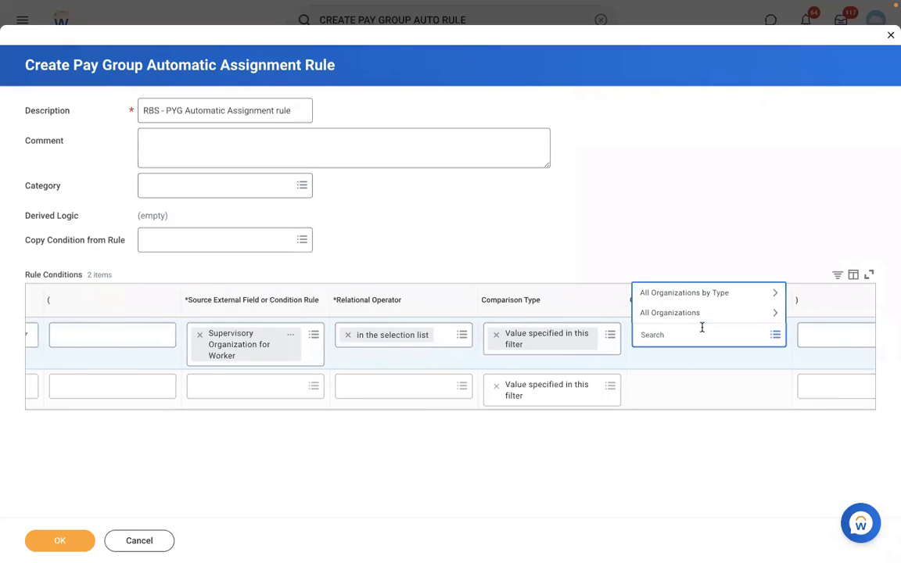
type("rms")
key("Return")
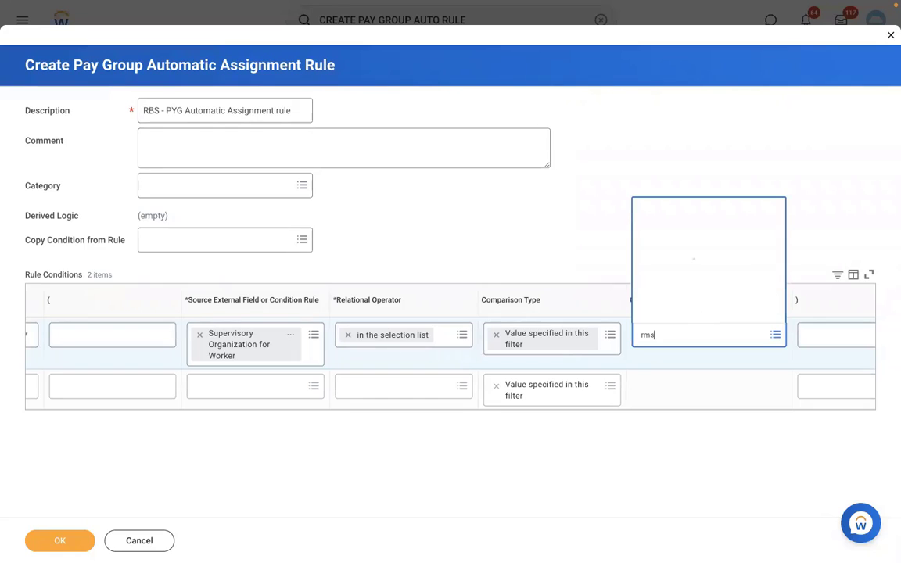
left_click(336, 406)
left_click(360, 387)
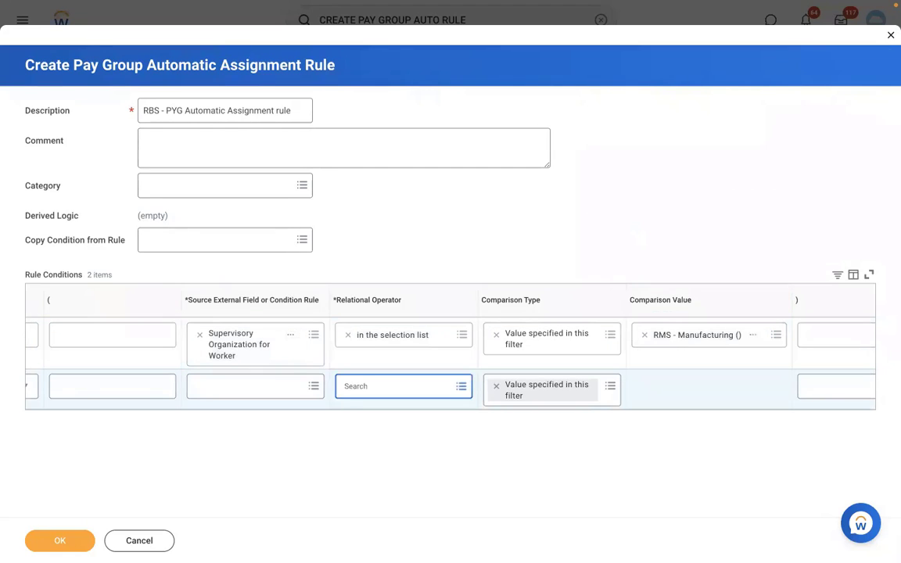
left_click(295, 409)
scroll(295, 408, "left", 2)
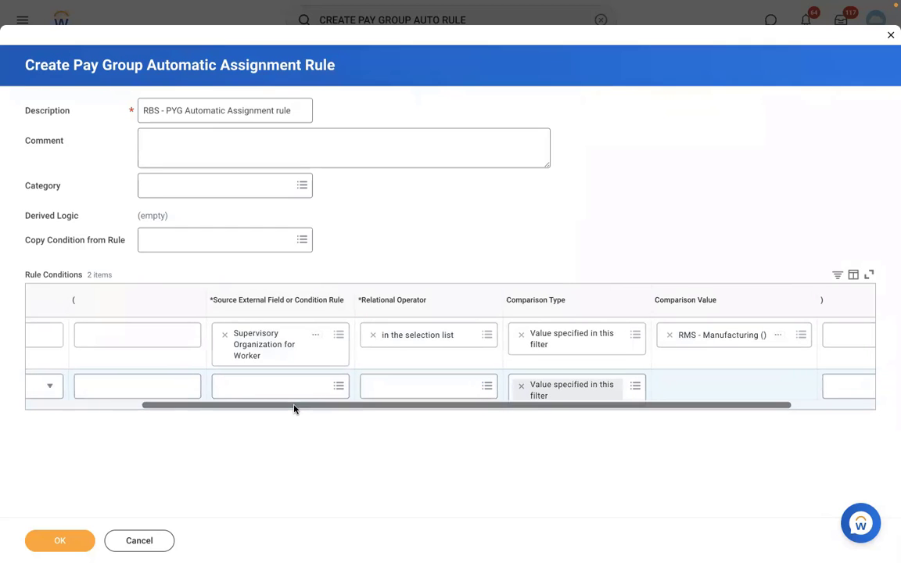
scroll(294, 409, "left", 2)
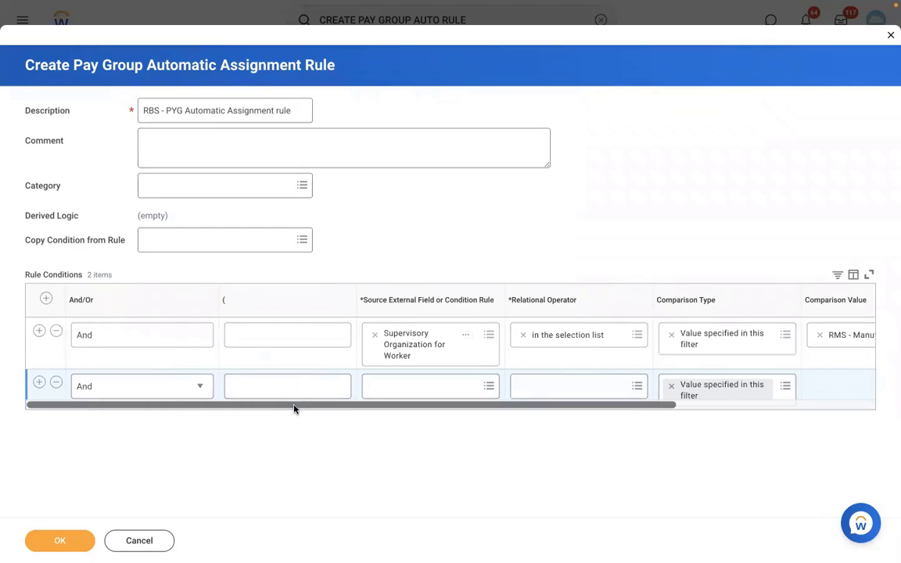
Set the second condition's source to Country for Location - Proposed with operator 'any in the selection list'.
left_click(396, 387)
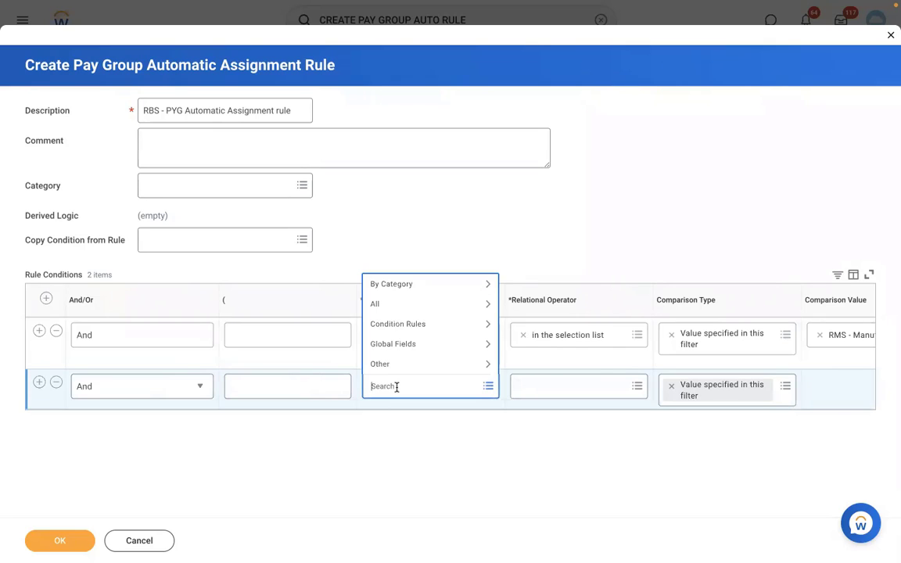
type("loc country")
key("Return")
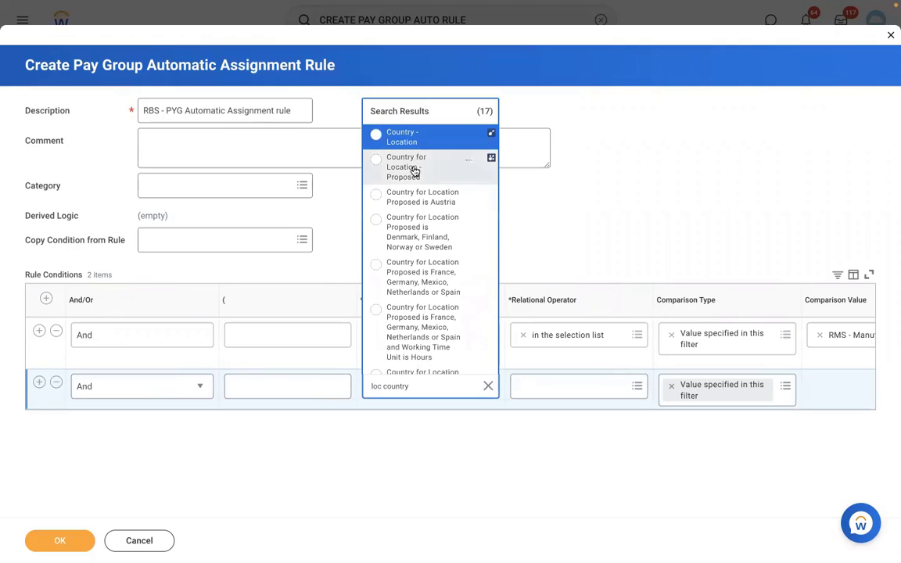
left_click(423, 172)
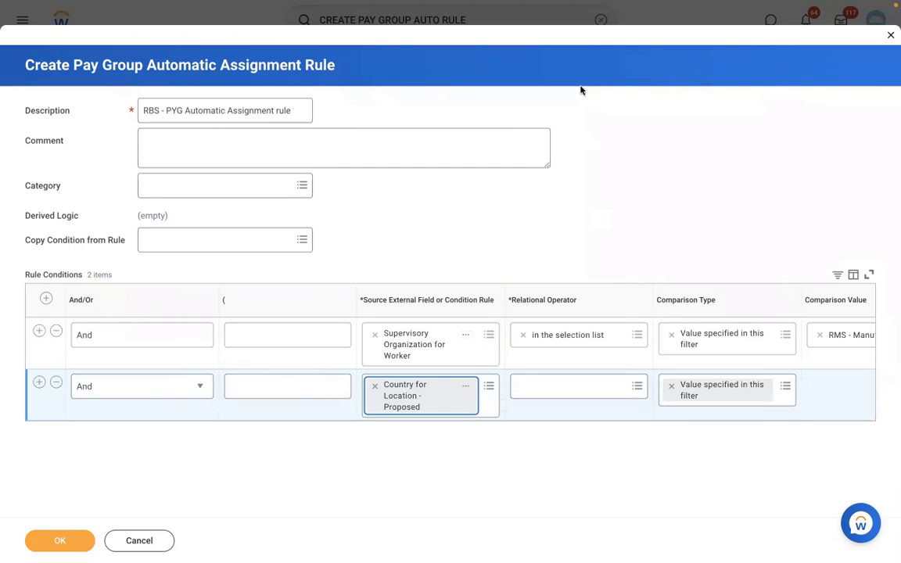
left_click(560, 385)
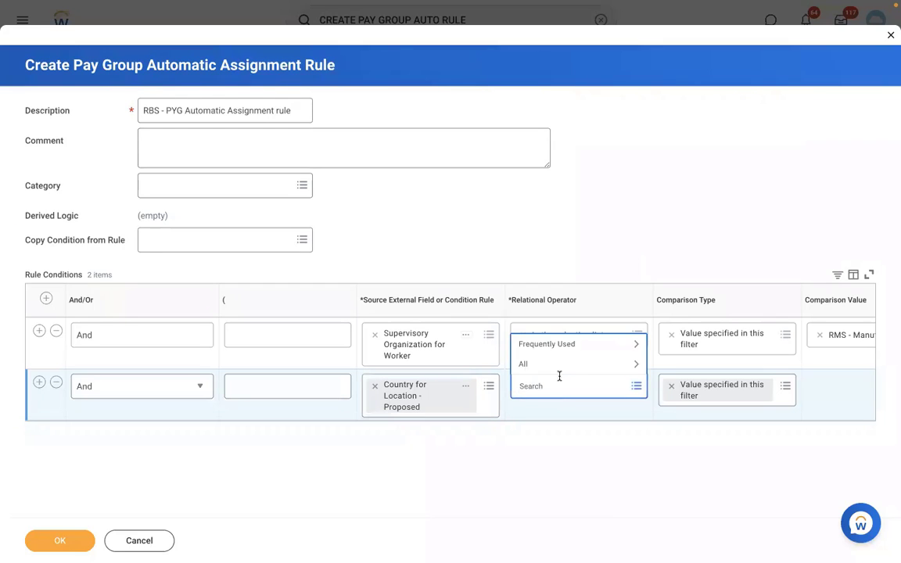
left_click(551, 345)
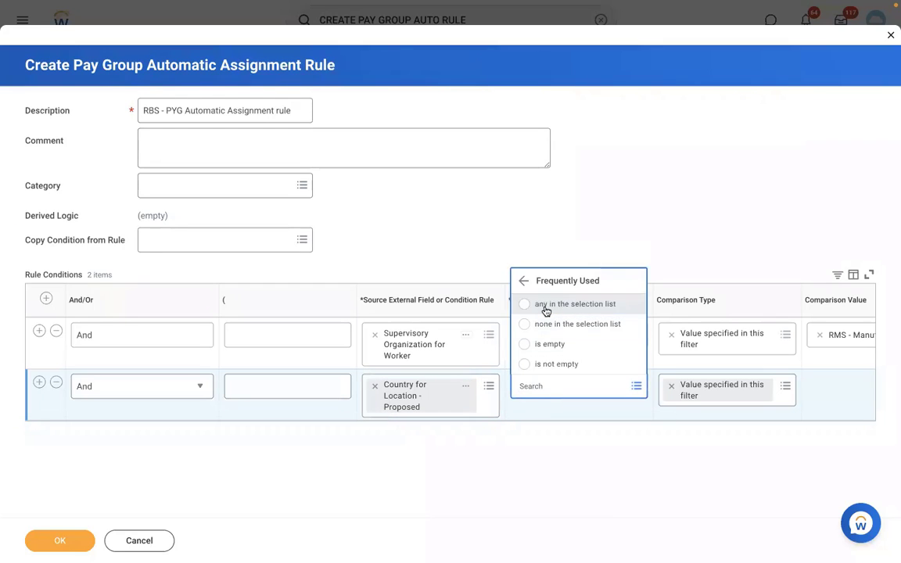
left_click(545, 310)
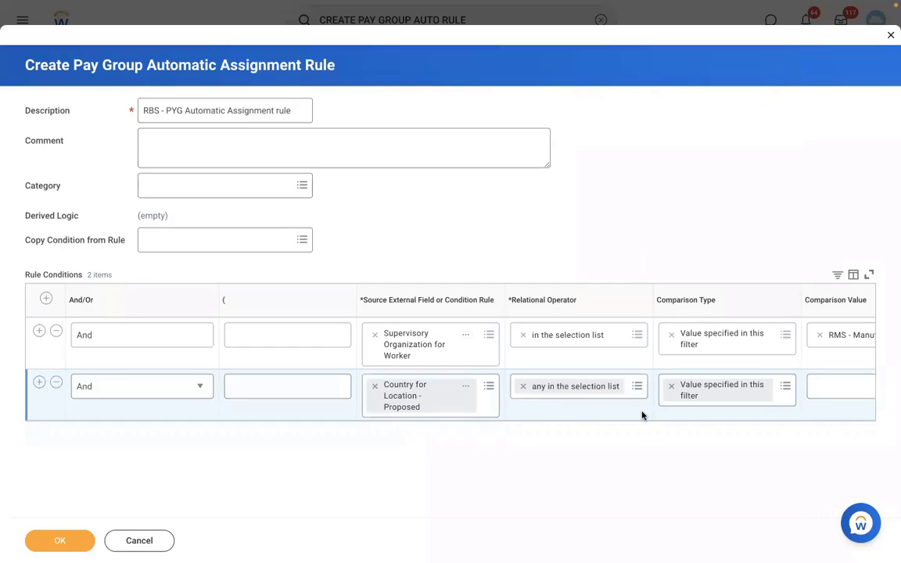
Select United States of America as the second condition's country value.
scroll(643, 413, "right", 4)
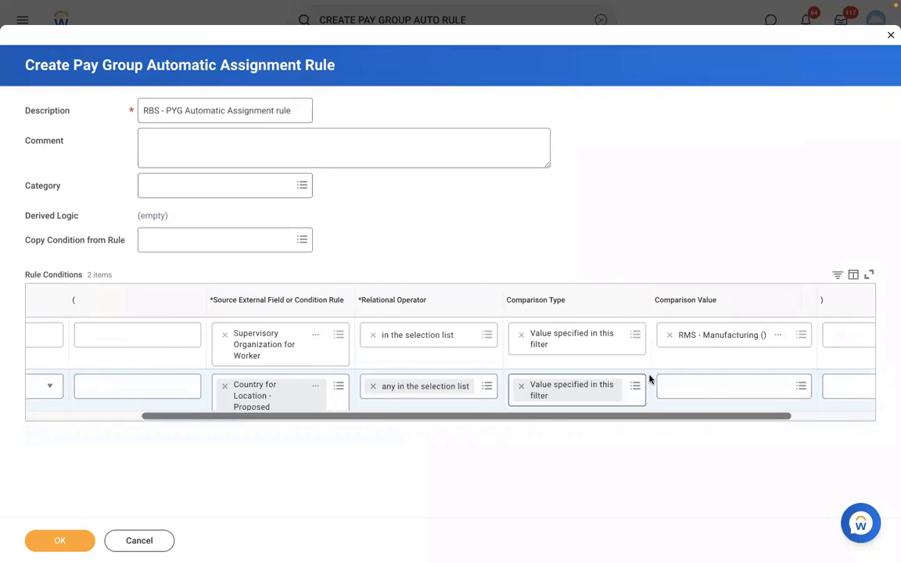
left_click(694, 387)
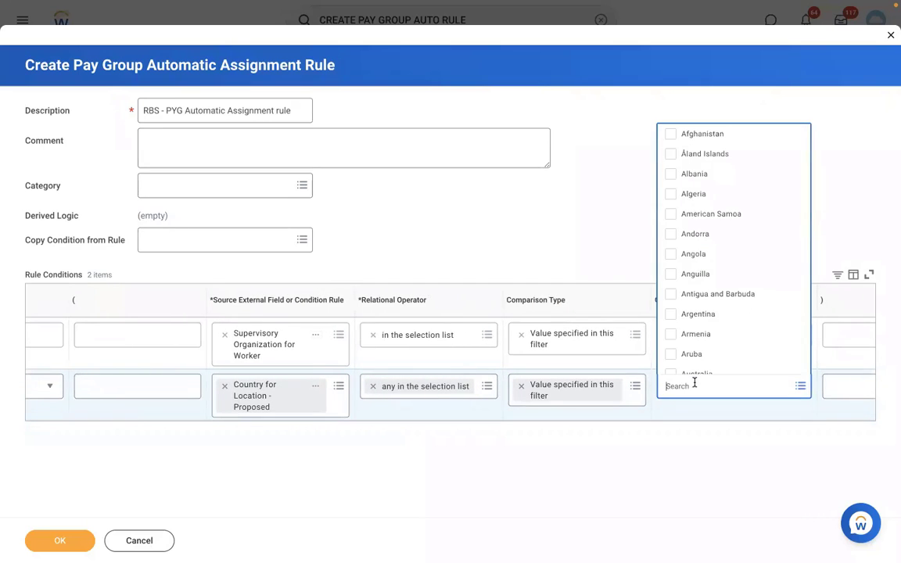
type("USA")
key("Return")
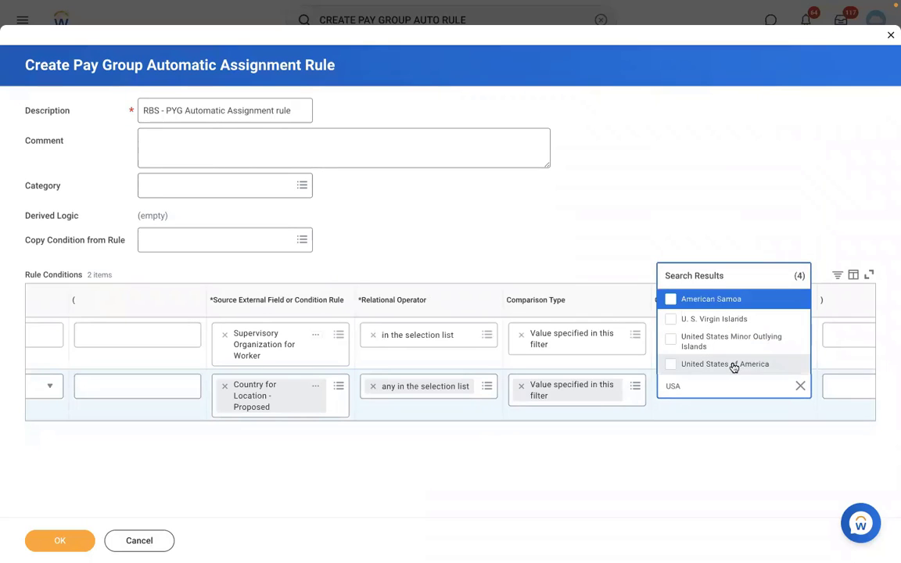
left_click(734, 365)
left_click(57, 540)
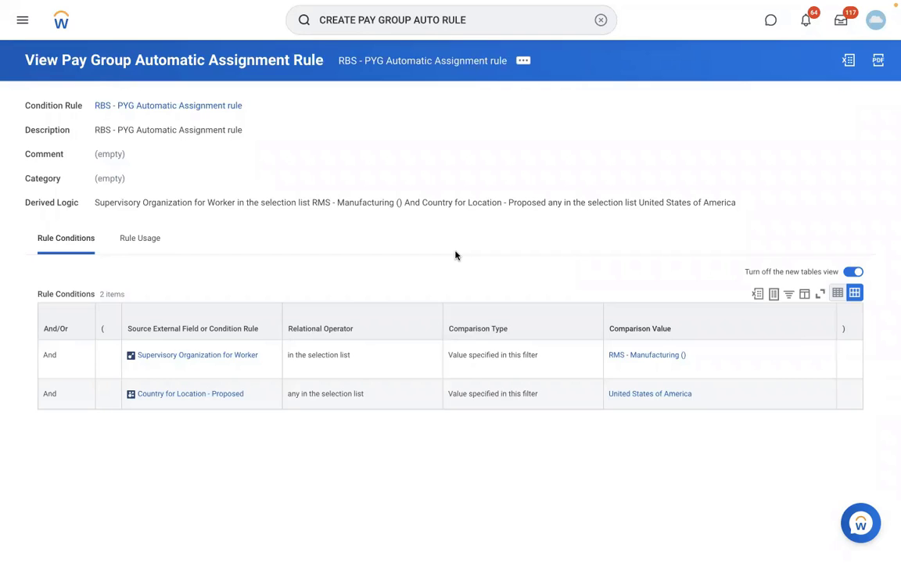
left_click(521, 63)
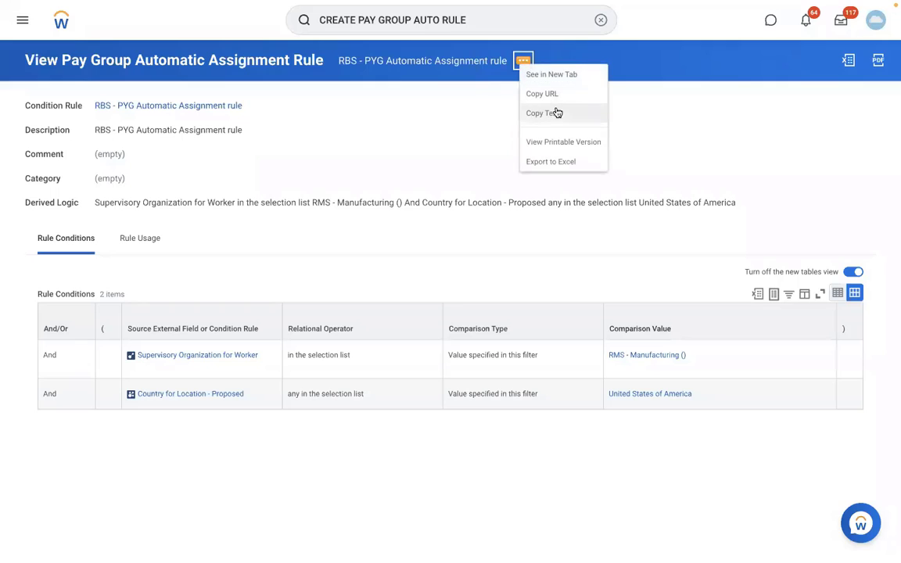
left_click(557, 113)
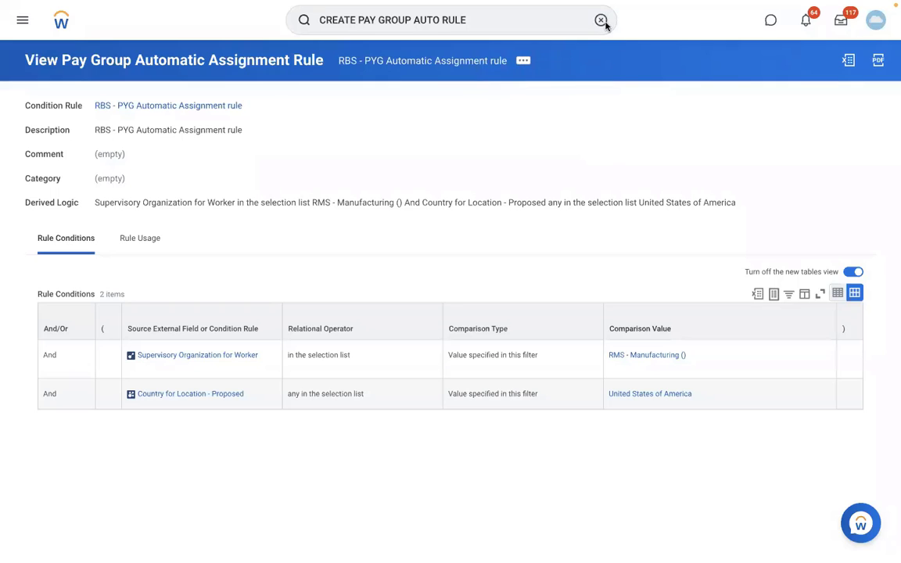
left_click(601, 20)
Run View Pay Group for RBS - Monthly PYG to show its details.
type("EDIT")
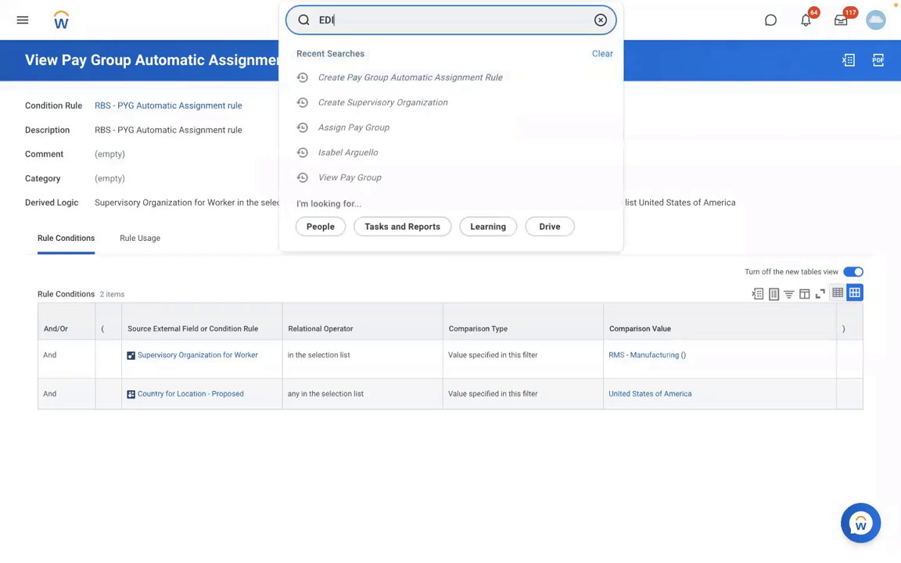
key("BackSpace")
key("BackSpace")
key("BackSpace")
key("BackSpace")
type("VIEW PAY GROUP")
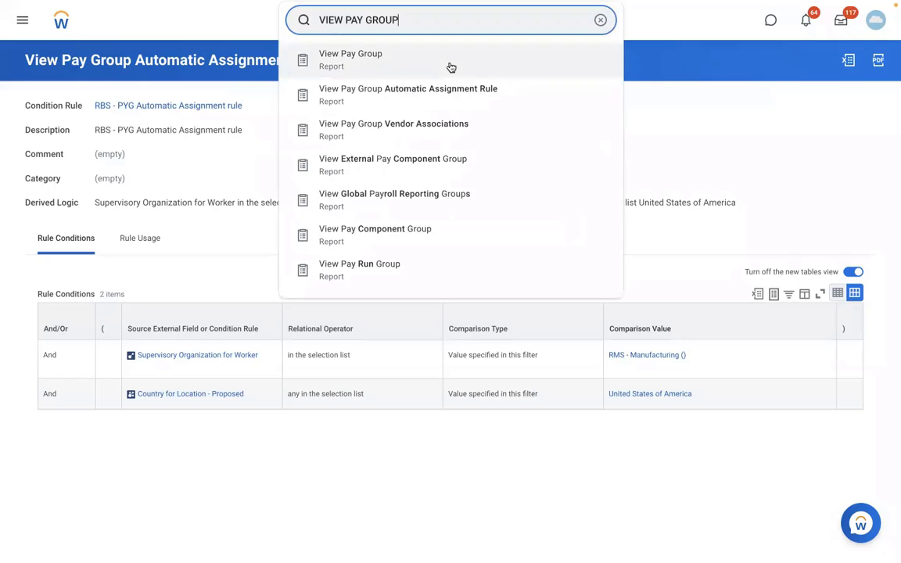
left_click(449, 66)
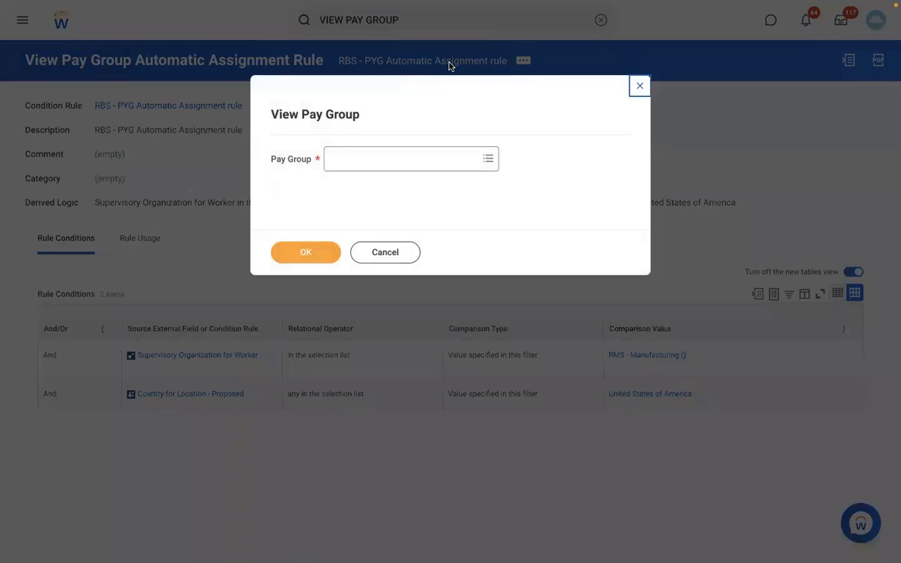
left_click(370, 160)
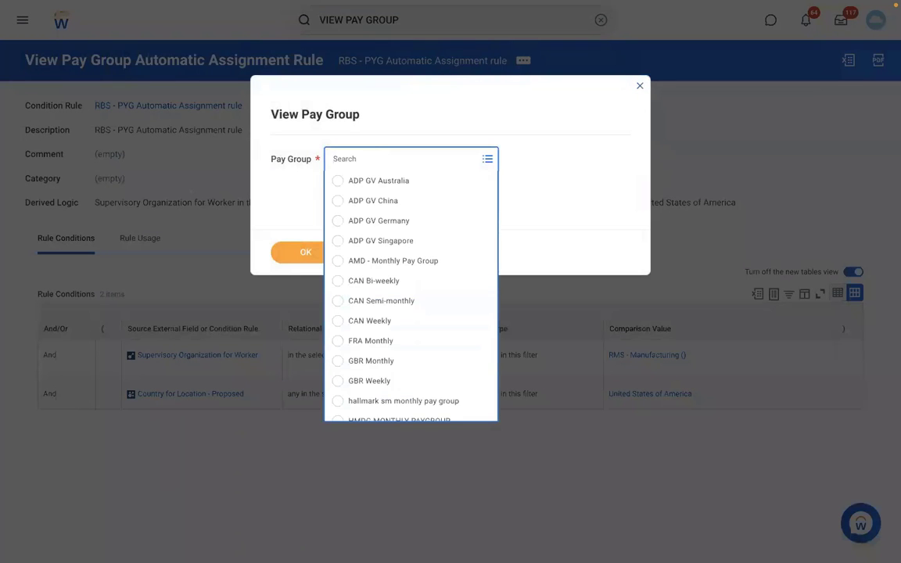
type("RBS")
key("Return")
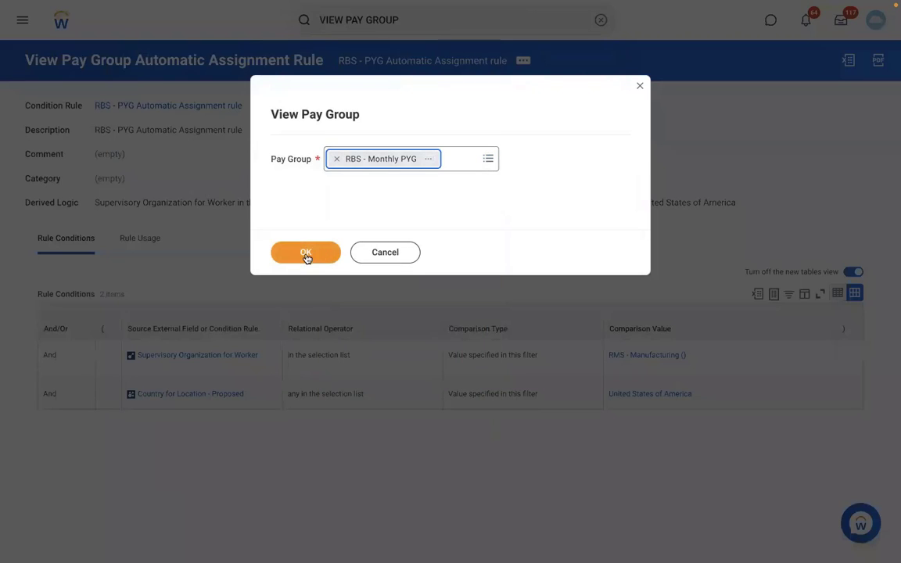
left_click(306, 255)
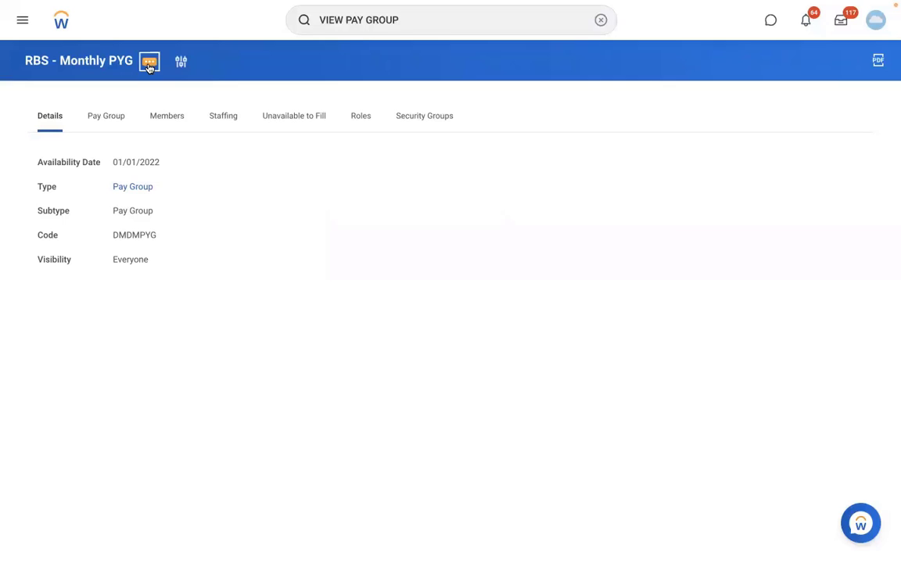
Start editing the RBS - Monthly PYG pay group from its related actions.
left_click(148, 63)
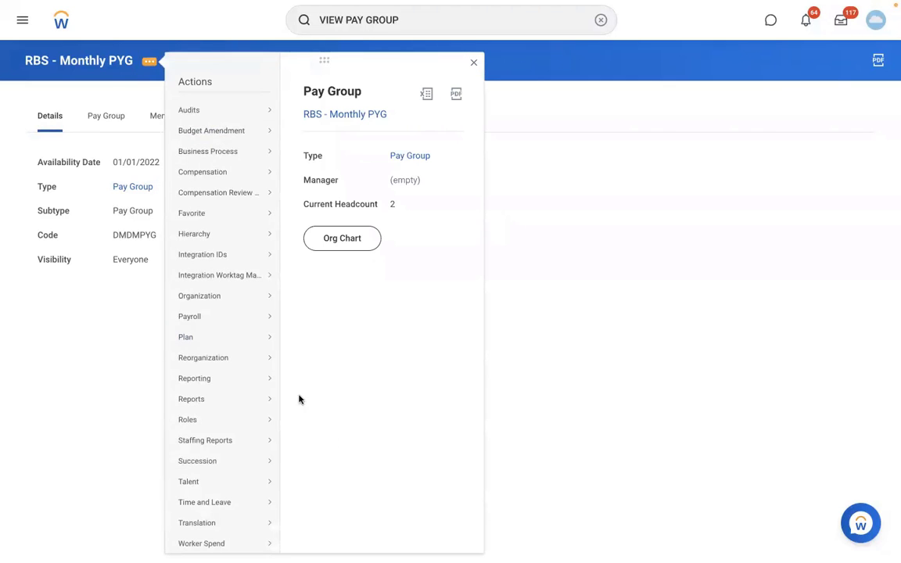
mouse_move(235, 302)
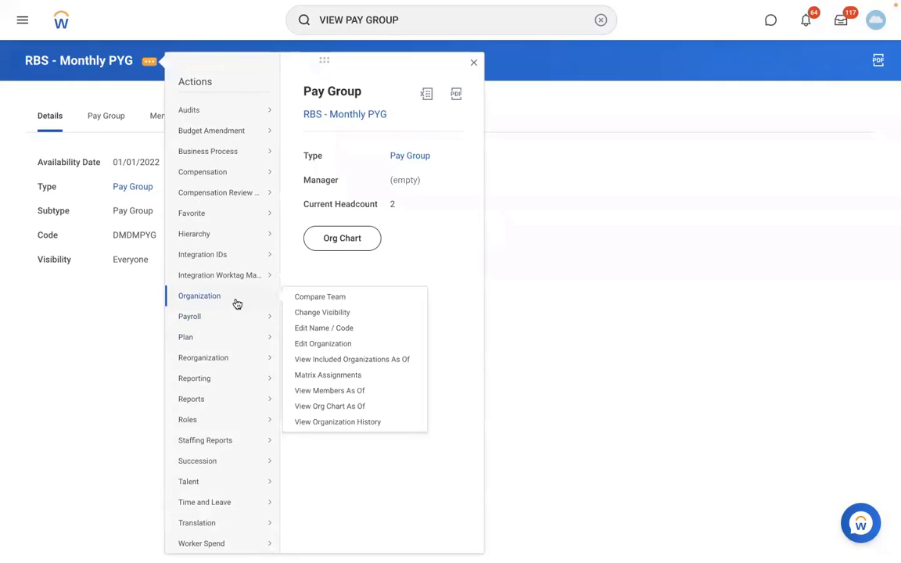
left_click(312, 342)
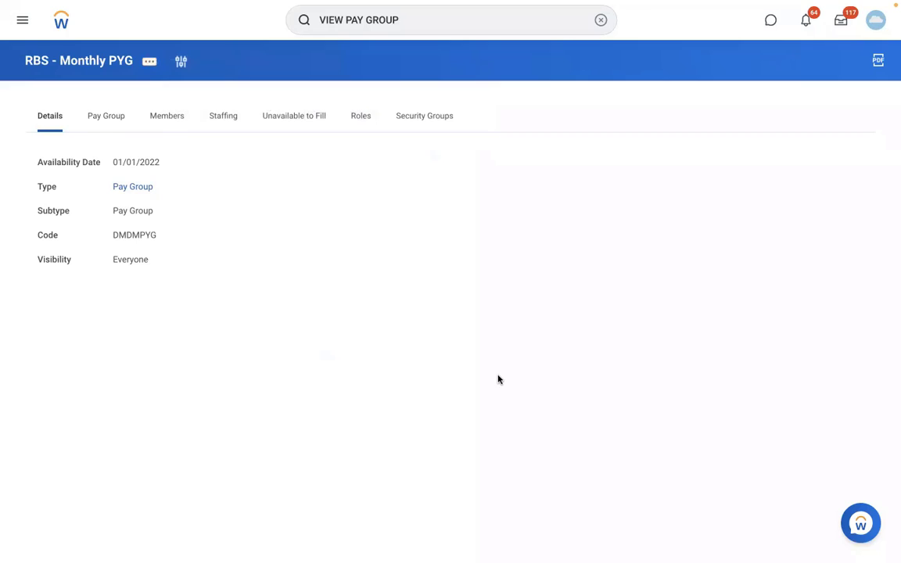
scroll(499, 380, "down", 1)
scroll(499, 380, "down", 5)
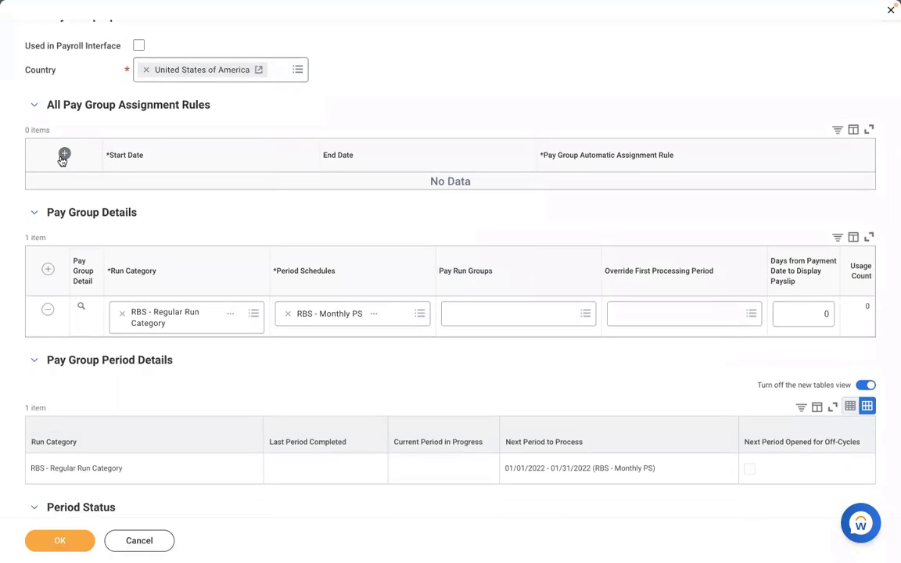
Add assignment rule RBS - PYG Automatic Assignment rule with start date 01/01/2022.
left_click(65, 154)
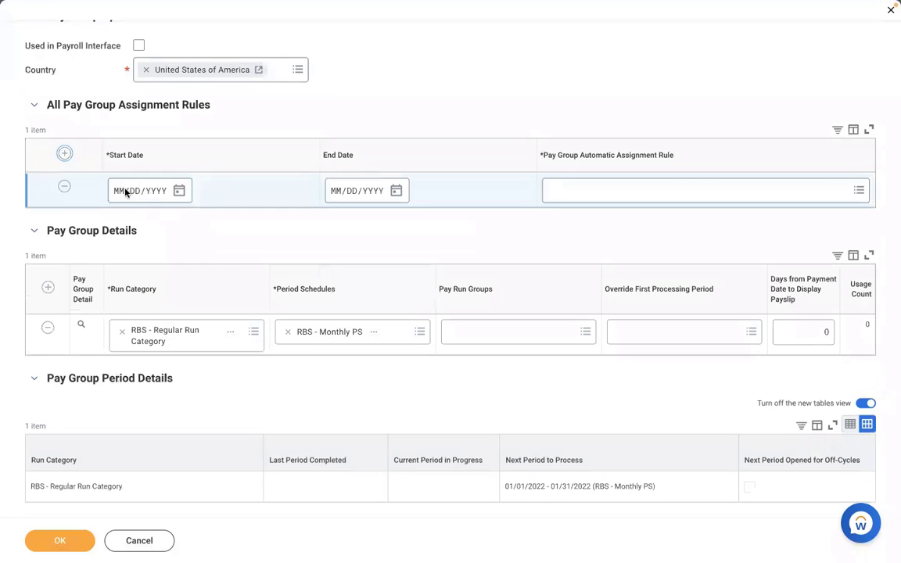
left_click(123, 193)
type("01012022")
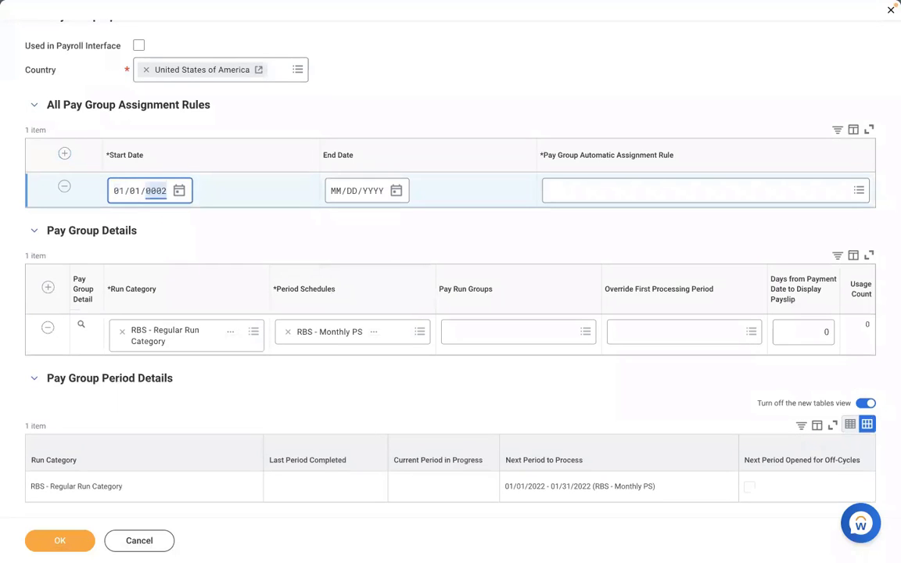
left_click(598, 194)
key("ctrl+v")
key("Return")
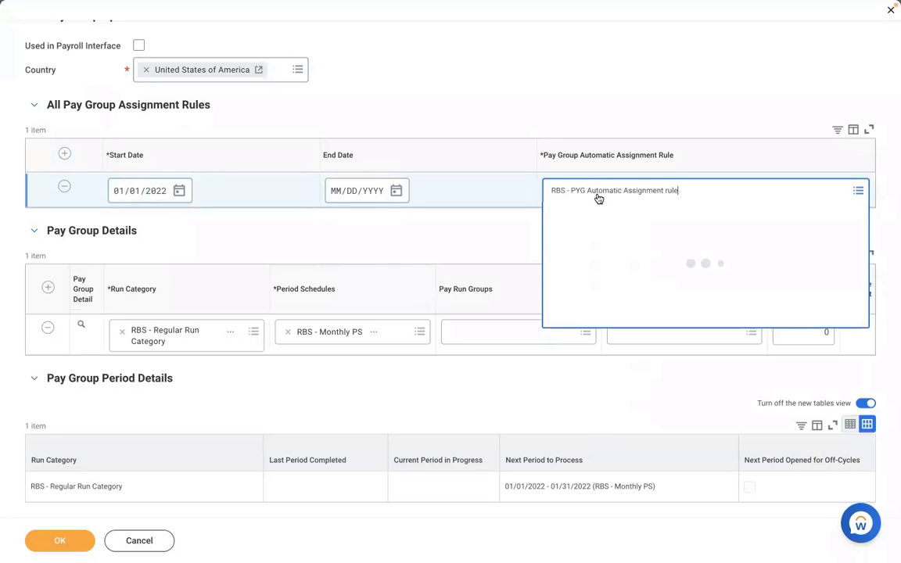
left_click(384, 113)
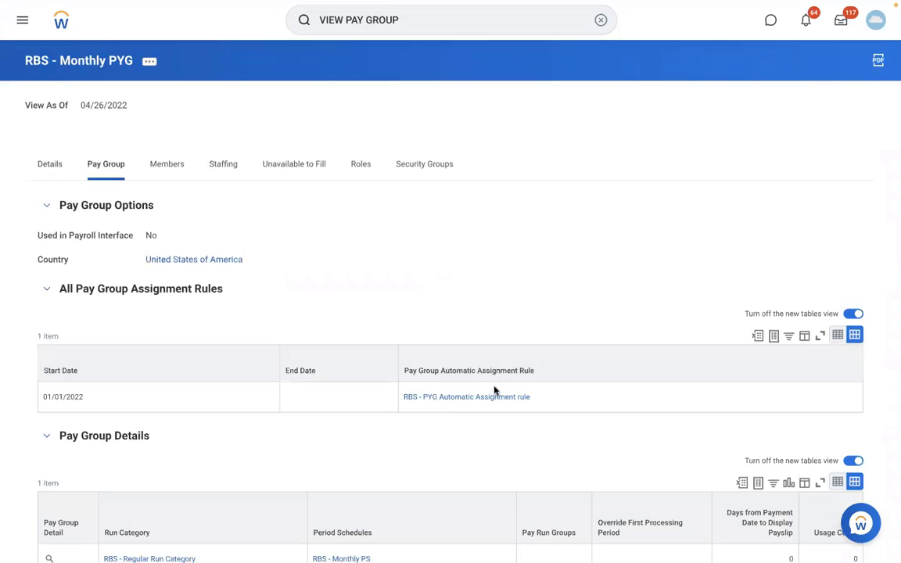
left_click(169, 166)
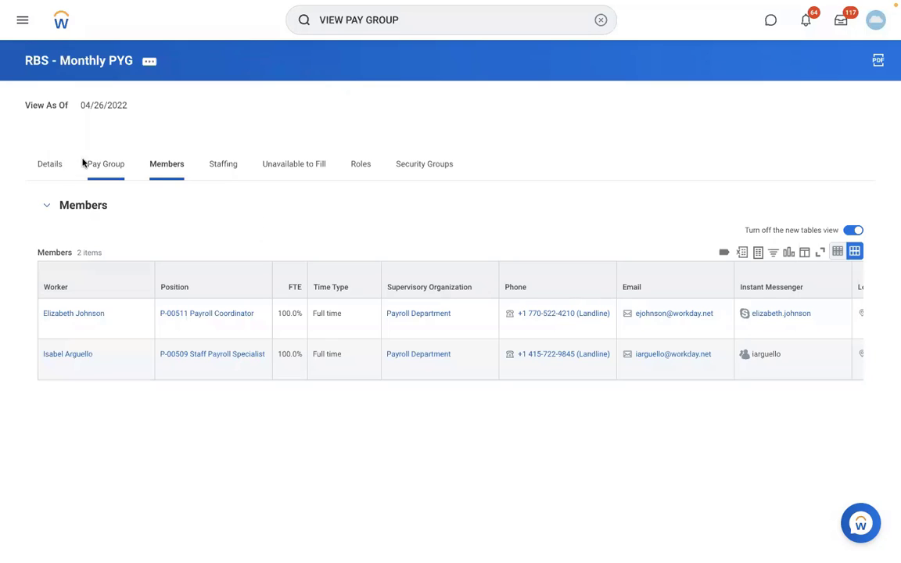
left_click(106, 165)
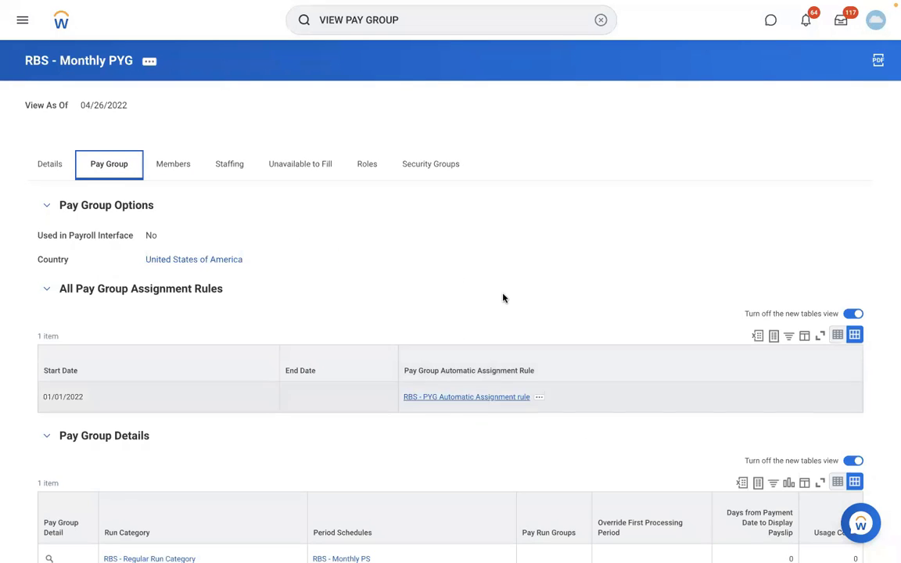
Open the RBS - PYG Automatic Assignment rule from the pay group.
left_click(496, 398)
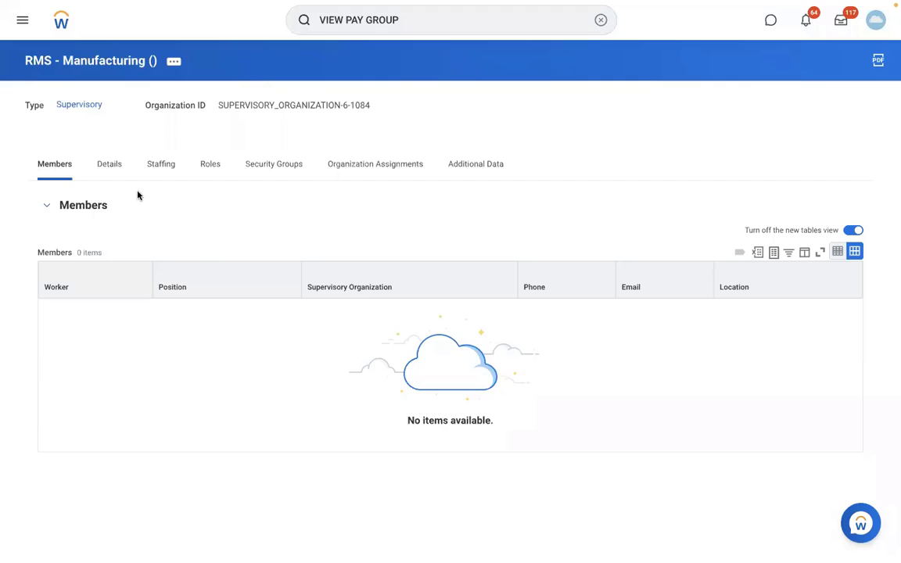
View the organization's details, then cancel the ABC_MONTHLY_PYG reference ID edit, discarding changes.
left_click(112, 167)
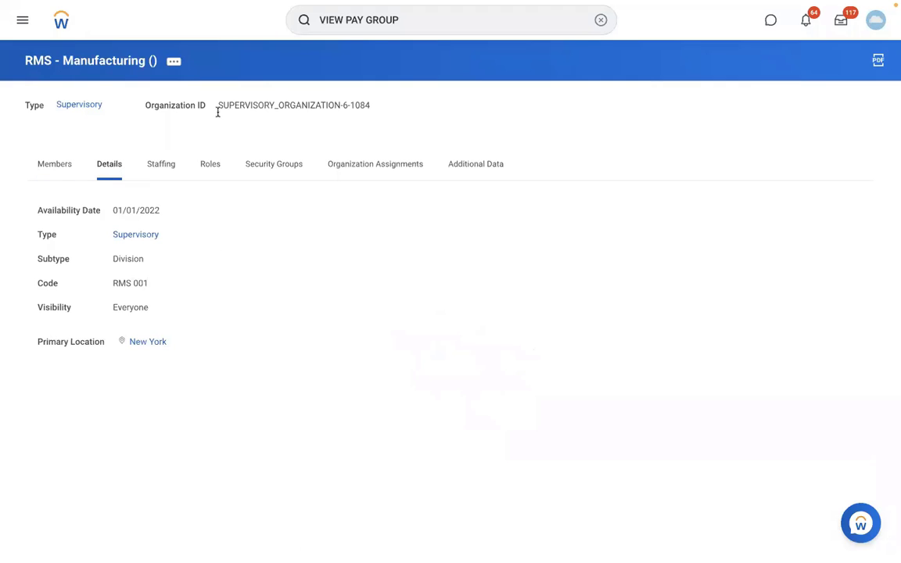
left_click(415, 25)
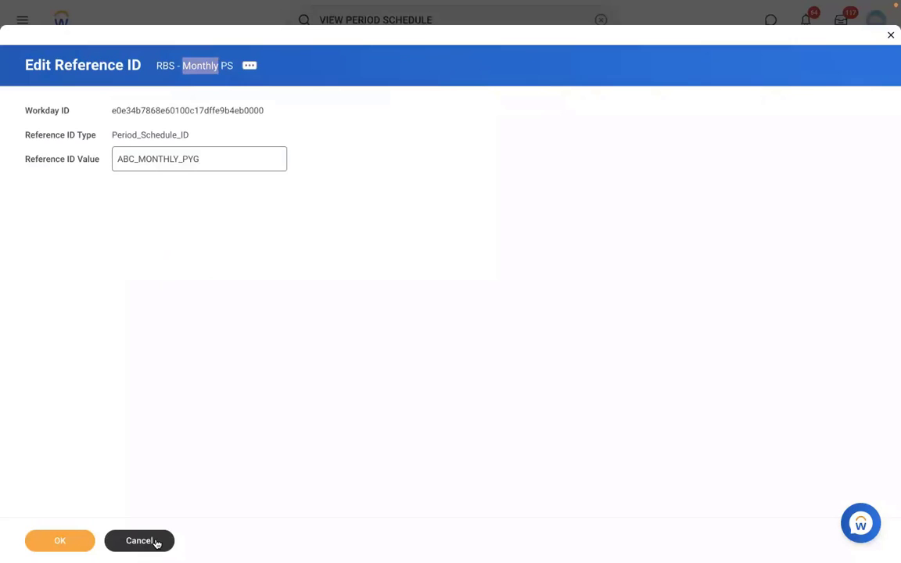
left_click(156, 541)
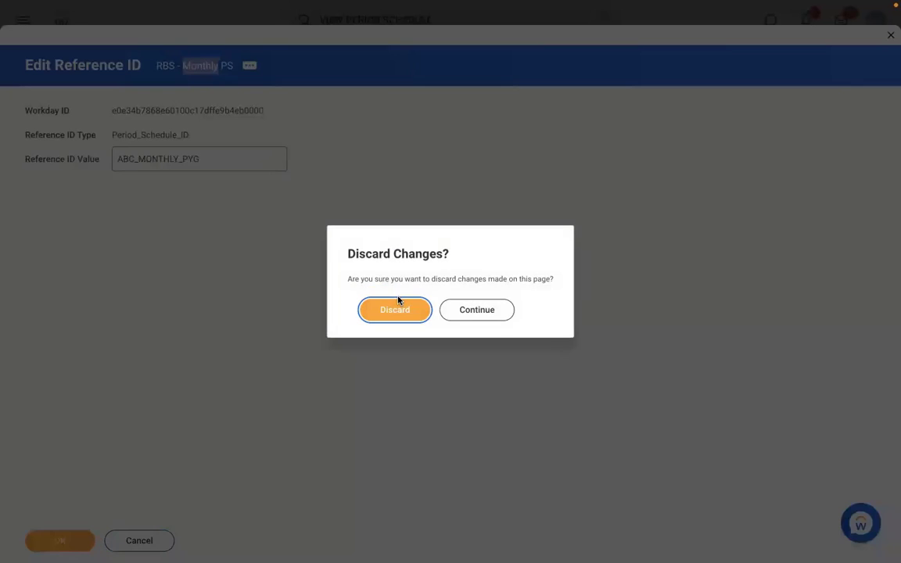
left_click(378, 309)
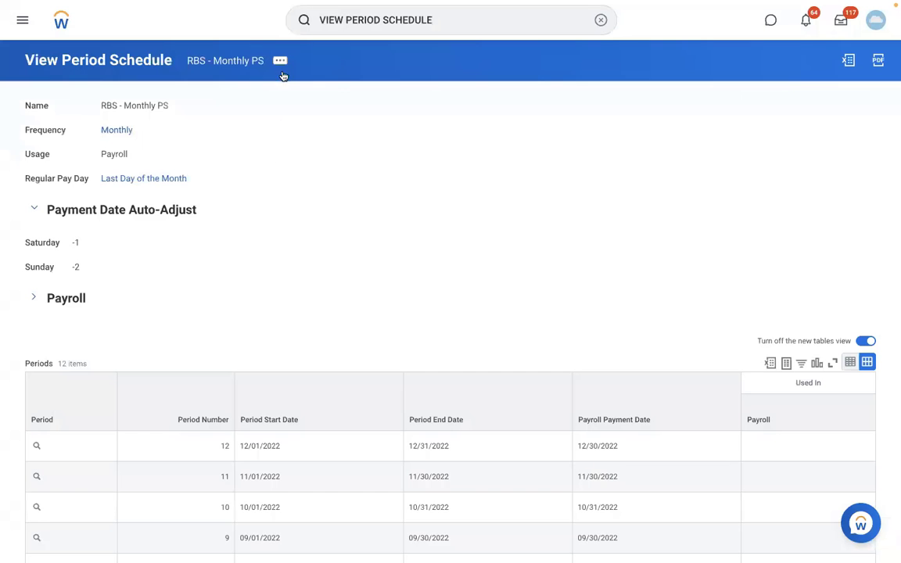
Run Maintain Reference IDs for the Period Schedule business object and review BI_WEEKLY_MON_SUN unchanged.
left_click(599, 29)
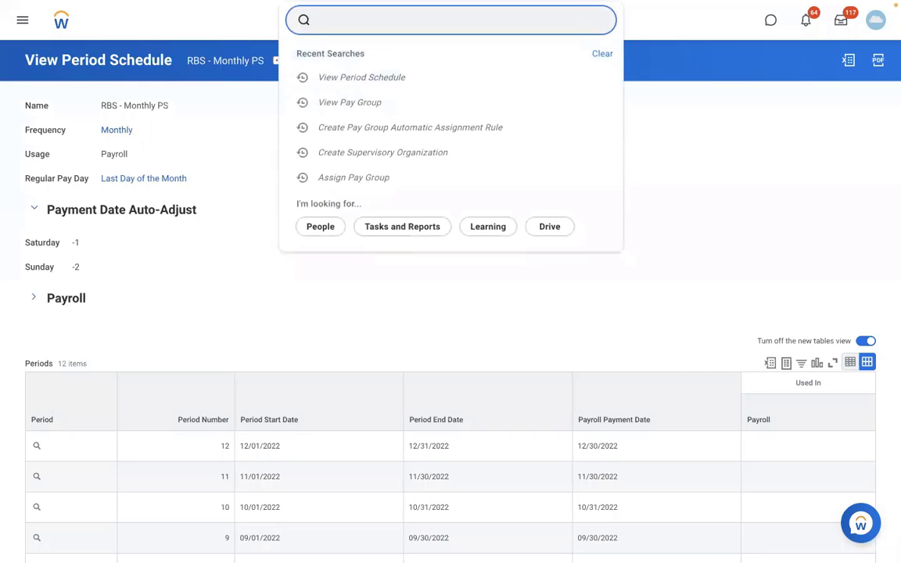
type("MAINTAIN REF ID")
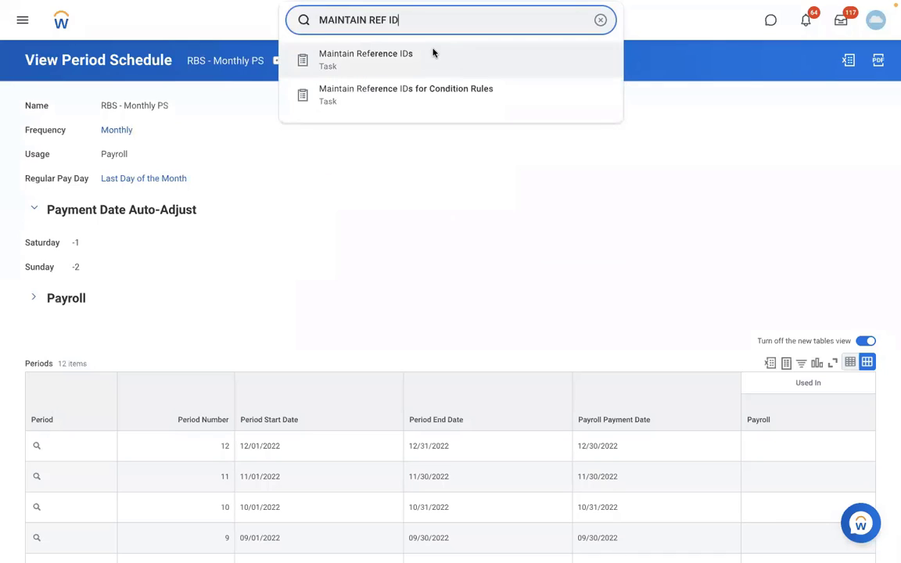
left_click(433, 54)
left_click(417, 160)
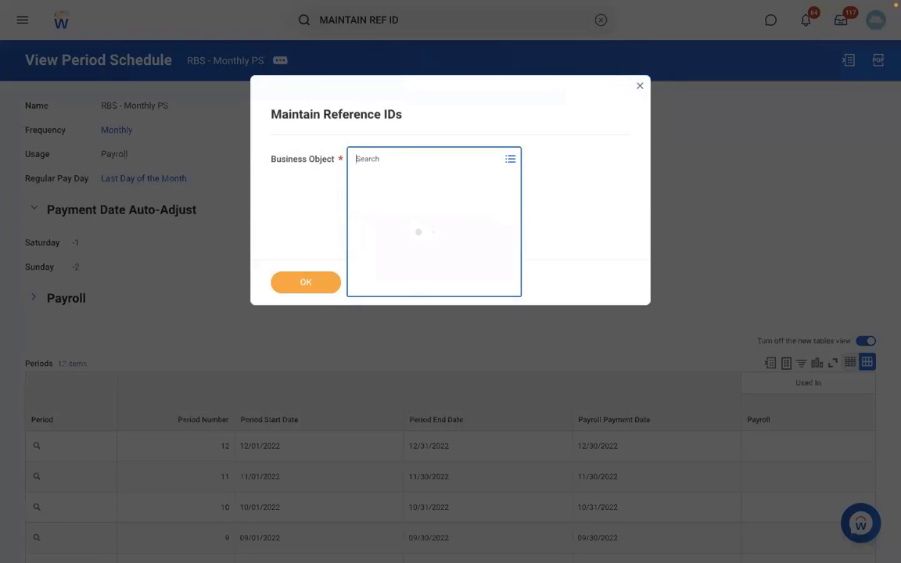
type("PERIOD SCH")
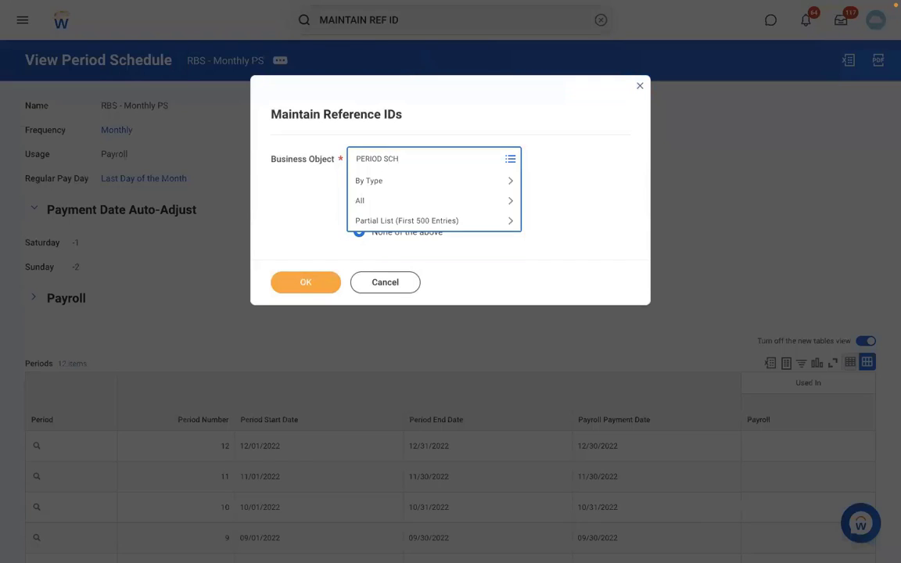
key("Return")
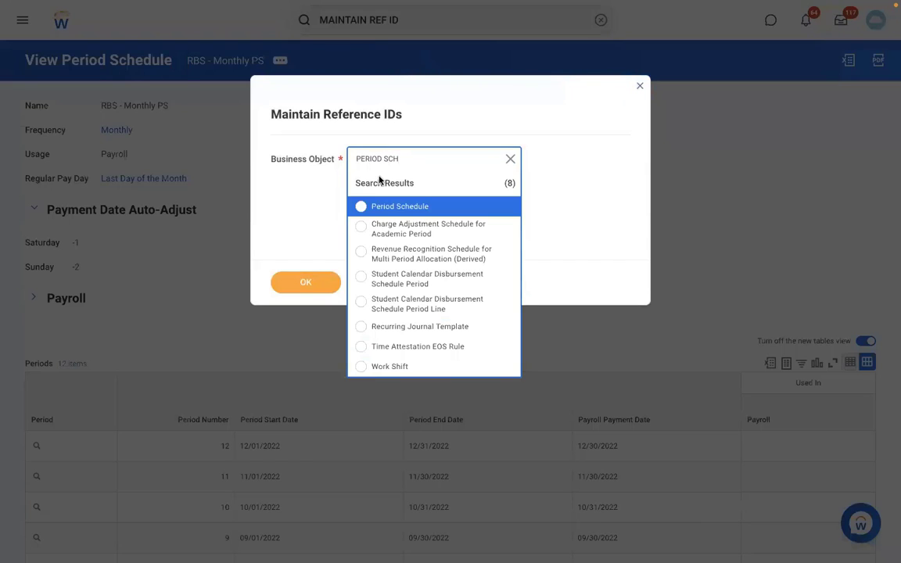
left_click(427, 206)
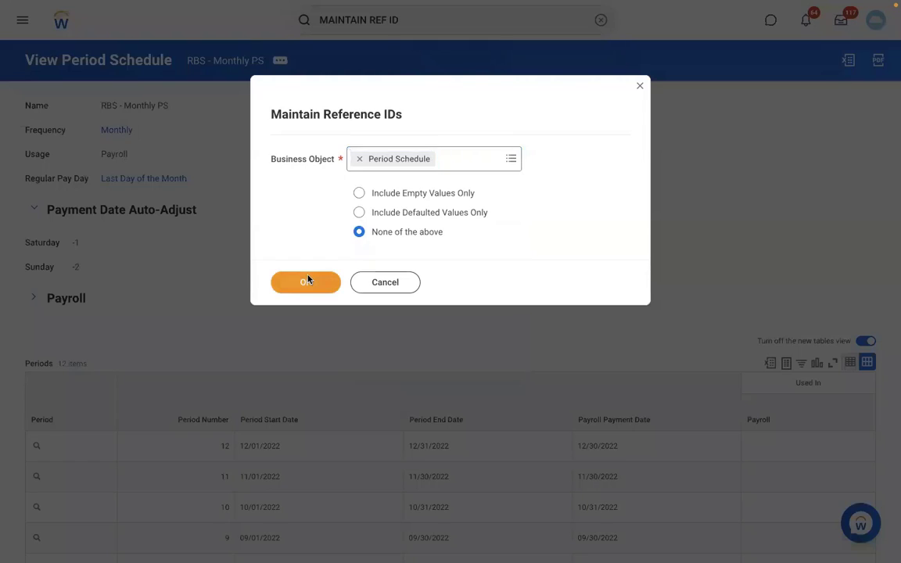
left_click(306, 281)
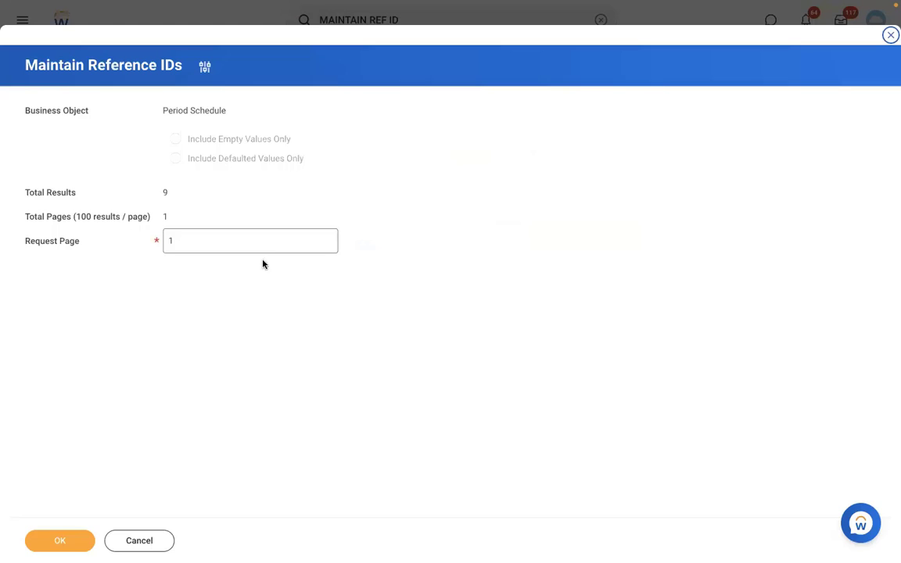
left_click(62, 541)
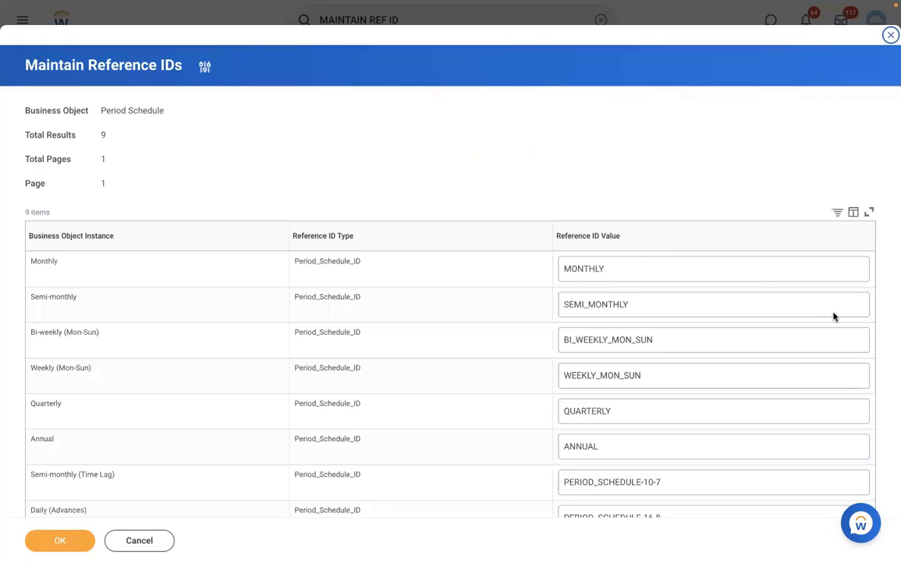
left_click(763, 330)
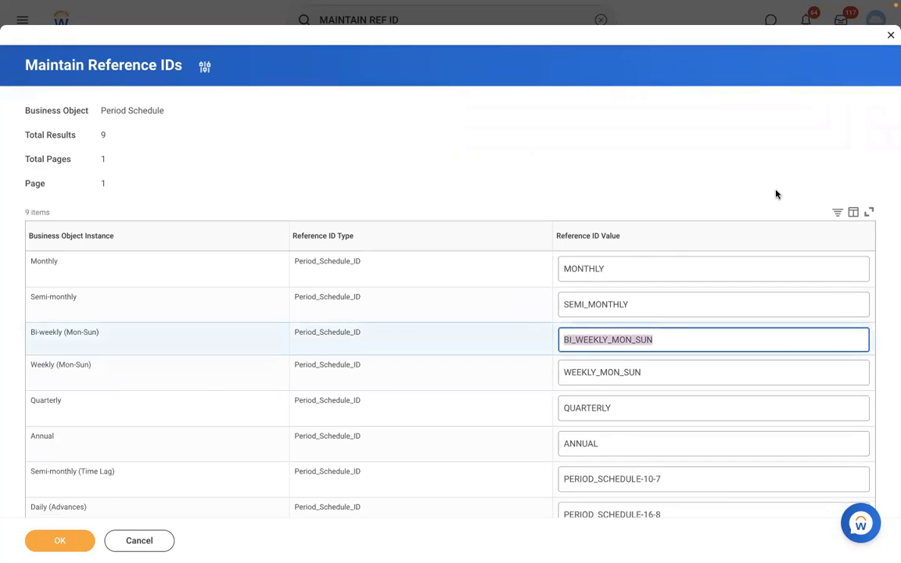
left_click(776, 194)
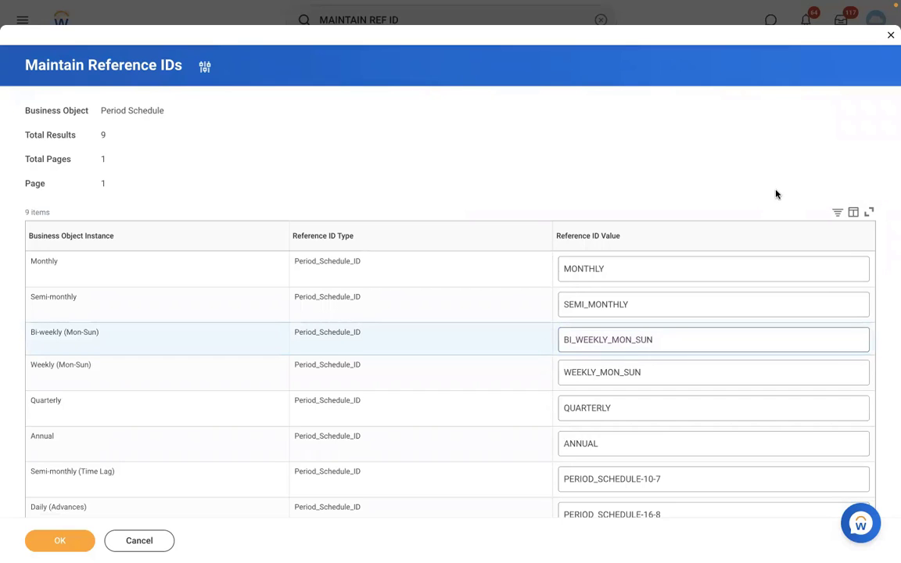
In Word, add blank lines above EXECUTIVE and start a numbered list with 'Assign PYG at worker level.'.
key("ctrl+Left")
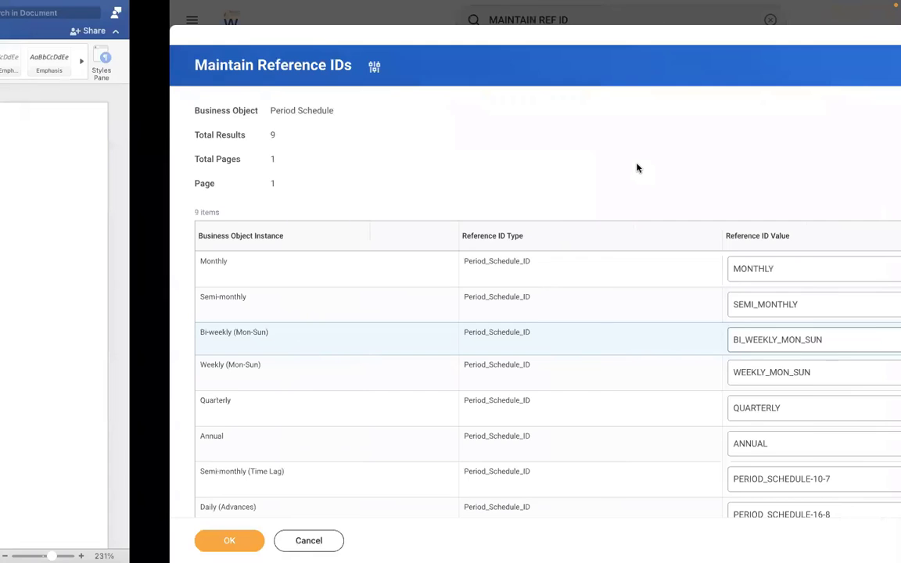
left_click(173, 392)
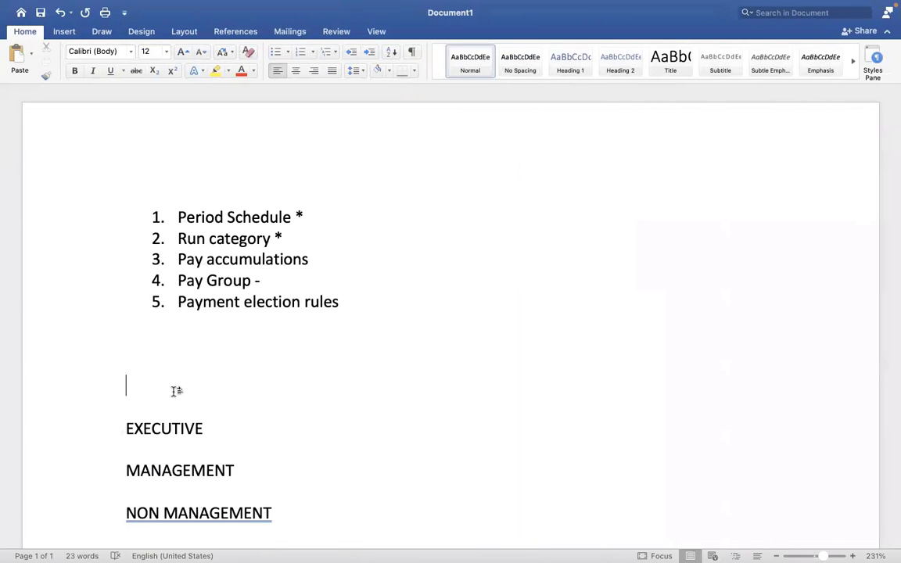
key("Down")
key("Up")
key("Up")
key("Return")
key("Return")
key("Return")
key("Return")
key("Return")
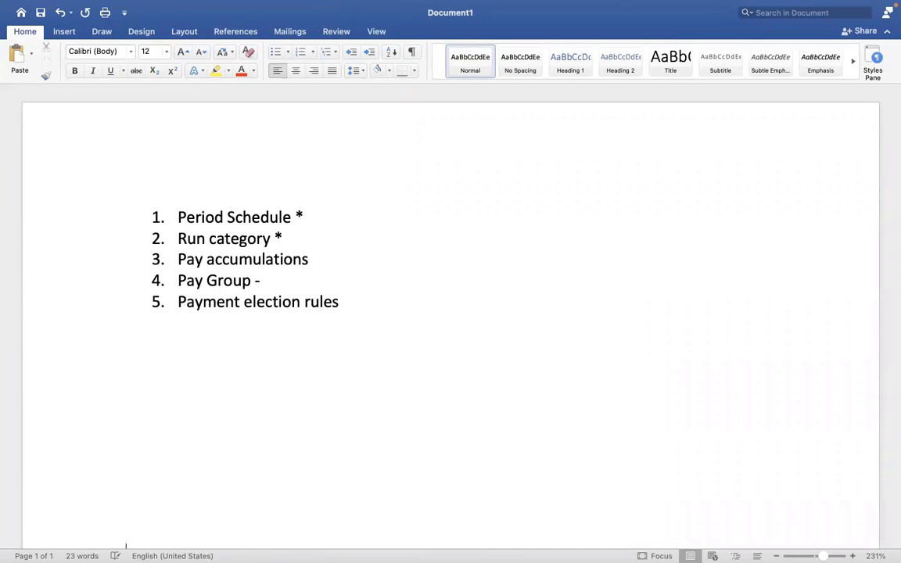
key("Return")
key("Return")
key("Return")
key("Return")
left_click(179, 349)
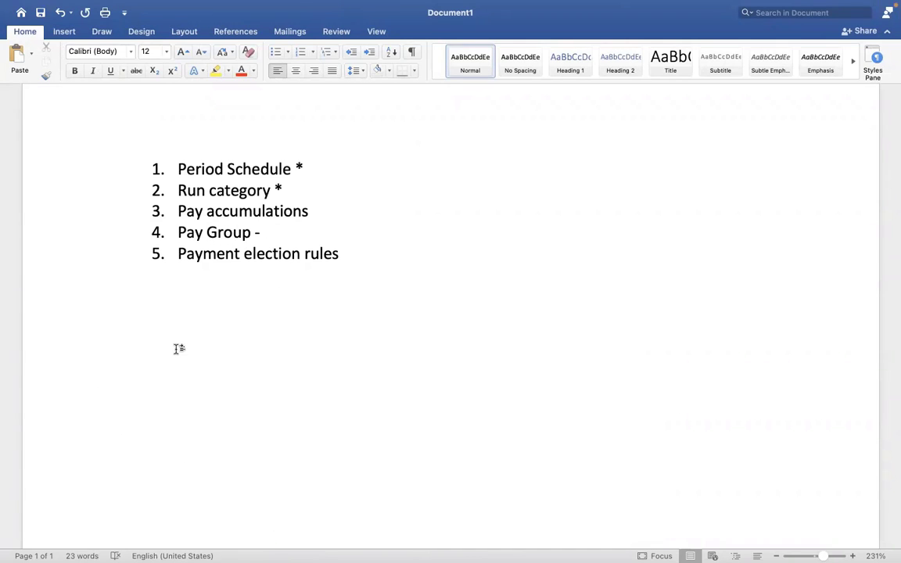
type("1. aSS")
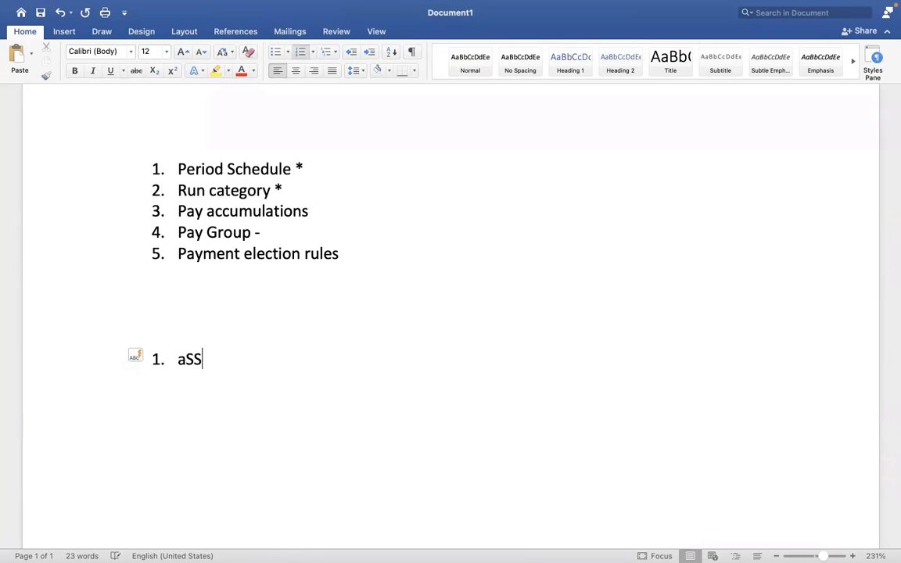
type("IGN pyg")
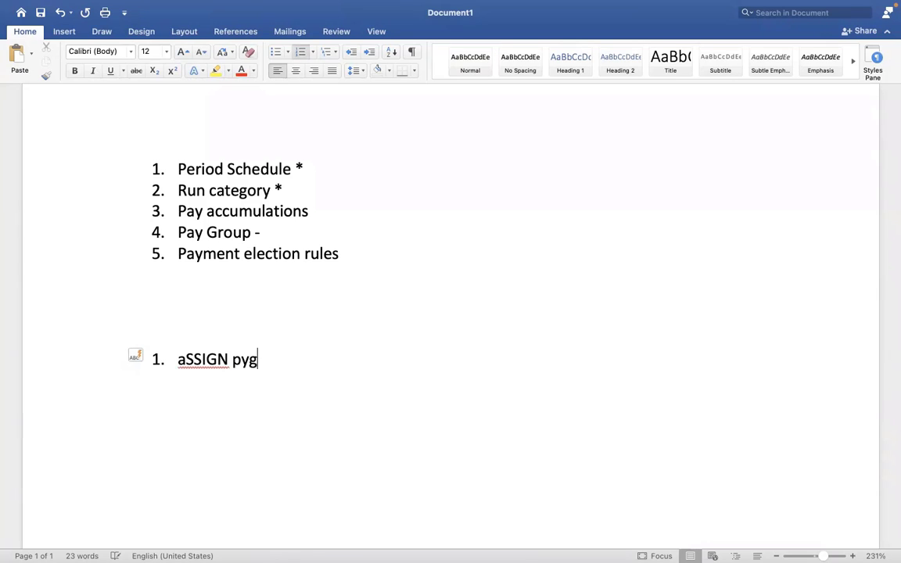
key("BackSpace")
key("BackSpace")
key("BackSpace")
key("BackSpace")
key("BackSpace")
key("BackSpace")
key("BackSpace")
key("BackSpace")
key("BackSpace")
key("BackSpace")
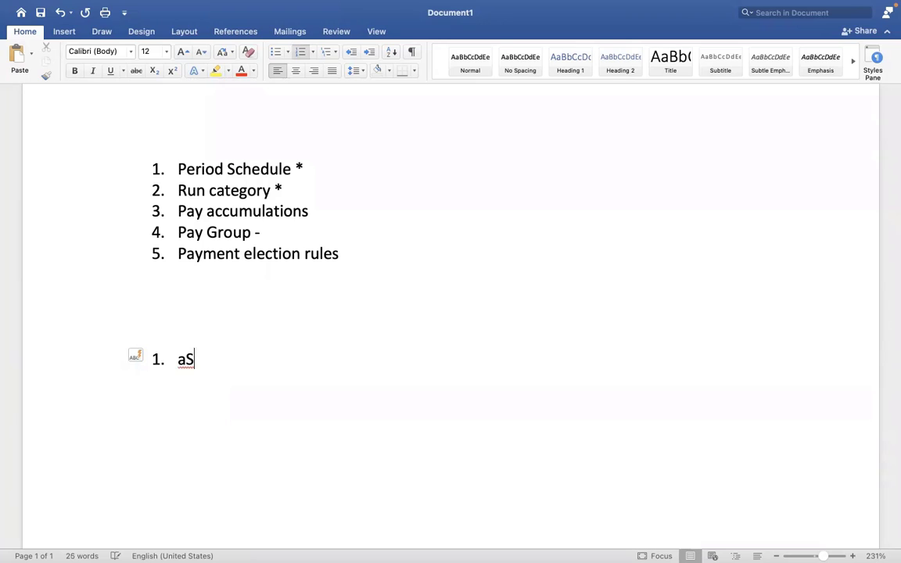
type("Assig")
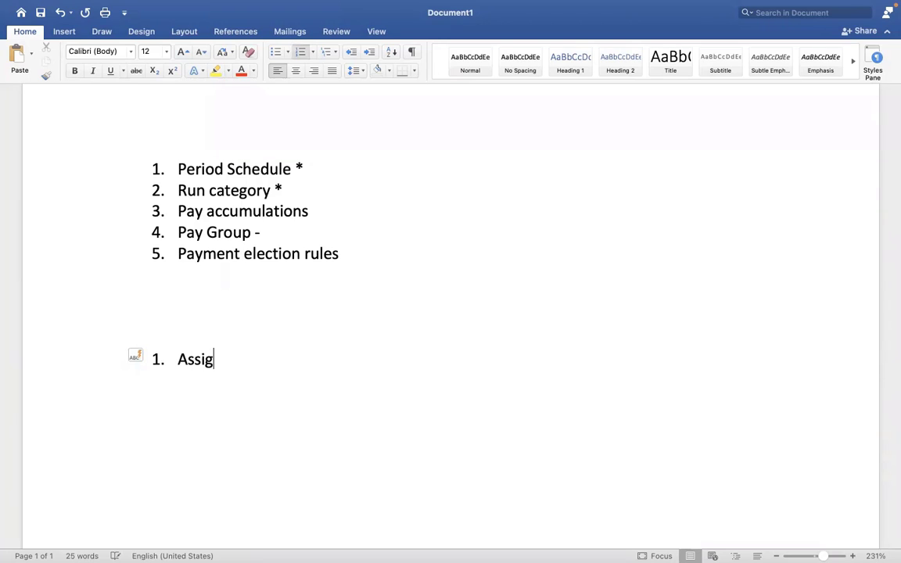
type("n PYG at wo")
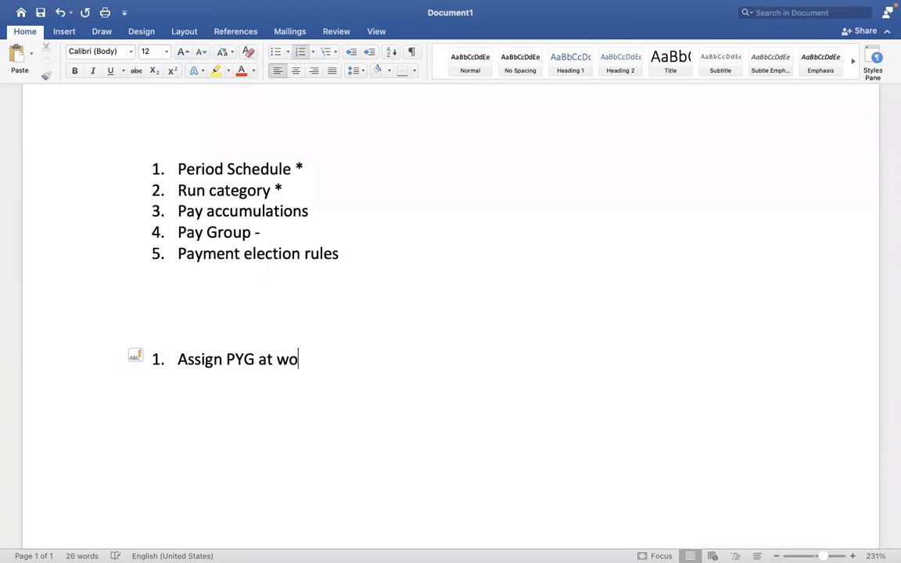
type("rker level")
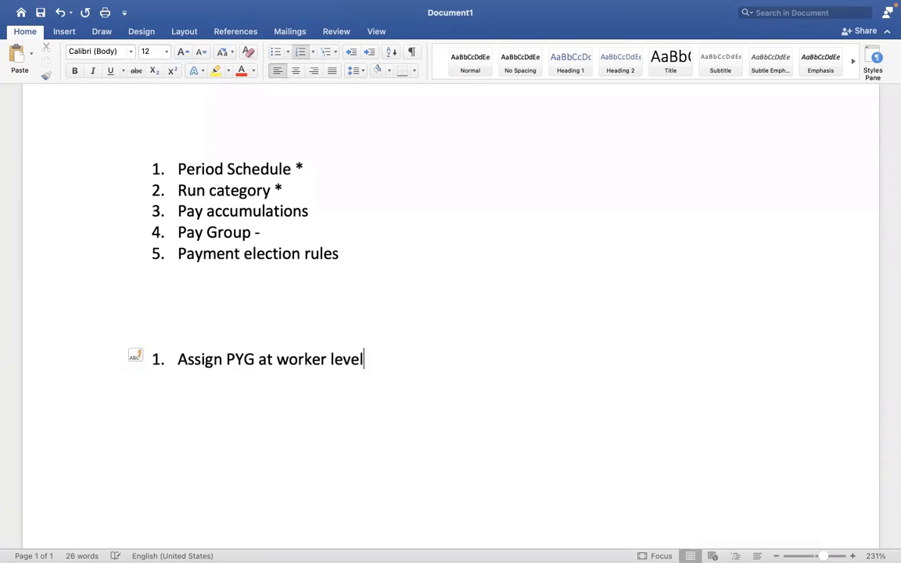
type(".")
key("Return")
Add list items 'Assign PYG task', 'Assign pay group - Auto rule' and 'Assign pay group - EIB'.
type("Assign")
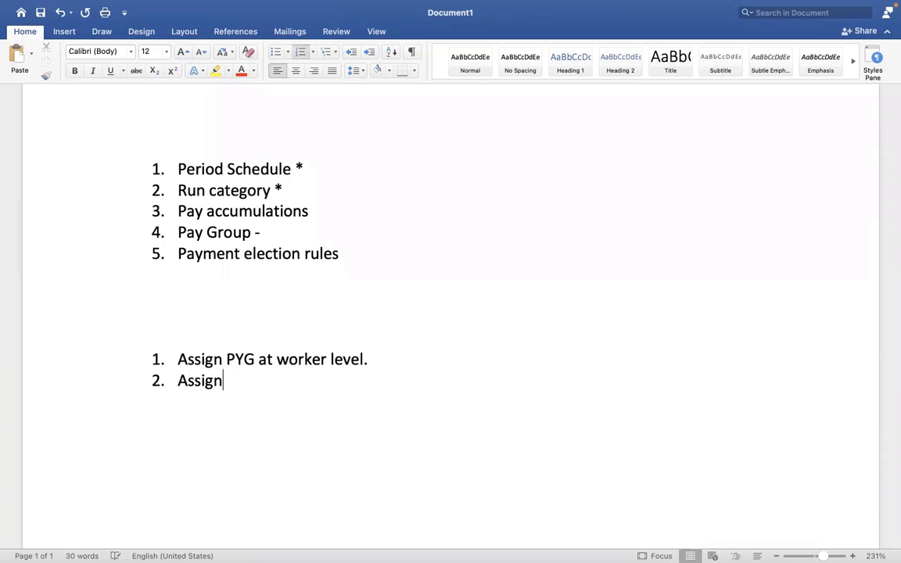
type(" PYG at")
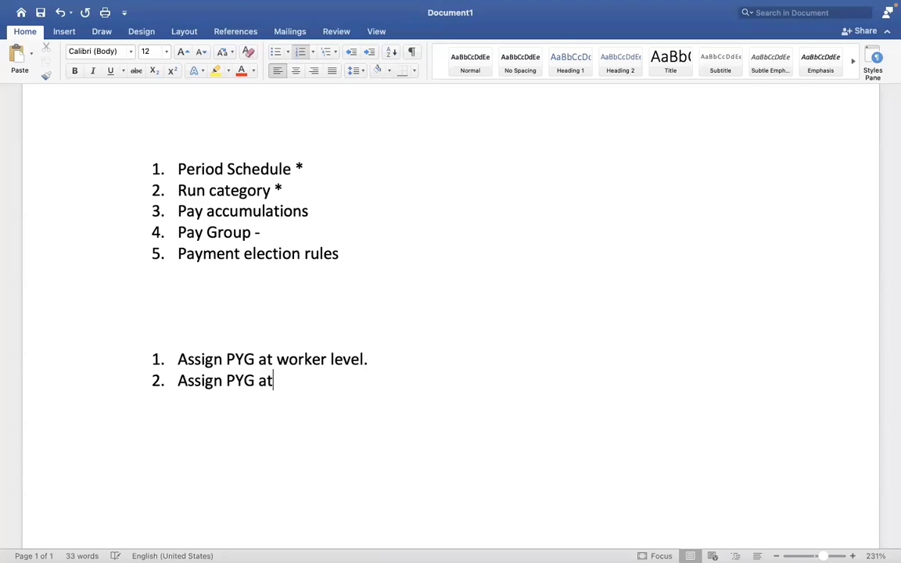
key("BackSpace")
key("BackSpace")
type("task")
key("Return")
type("A")
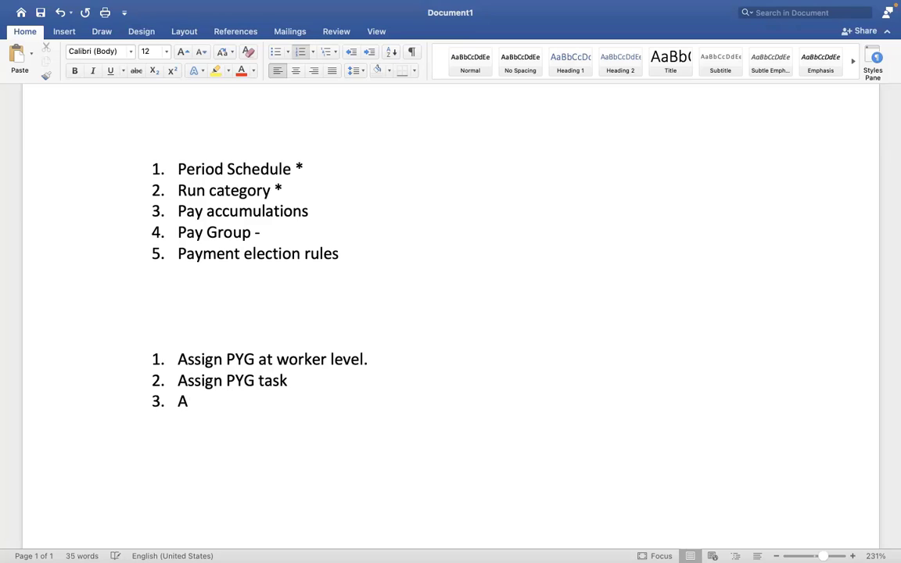
type("ssign pay")
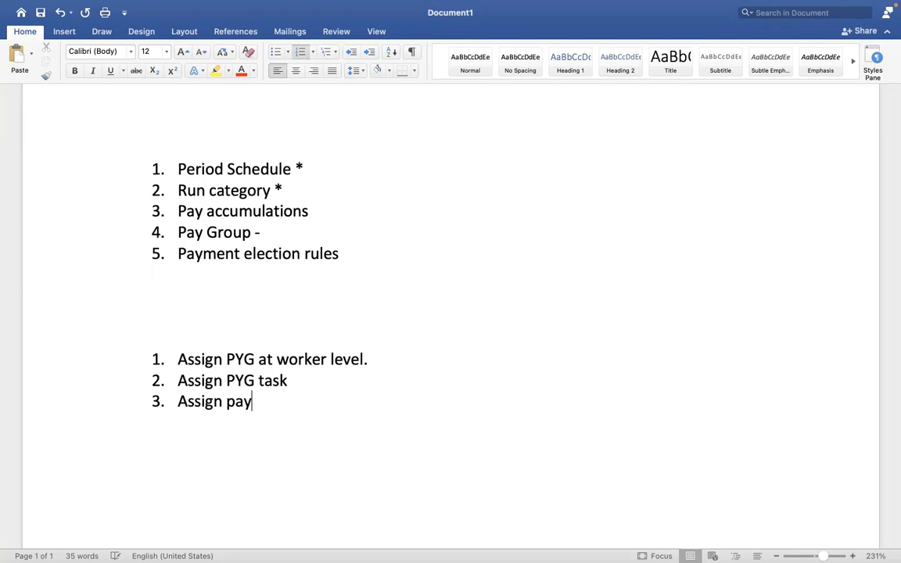
type(" group - Au")
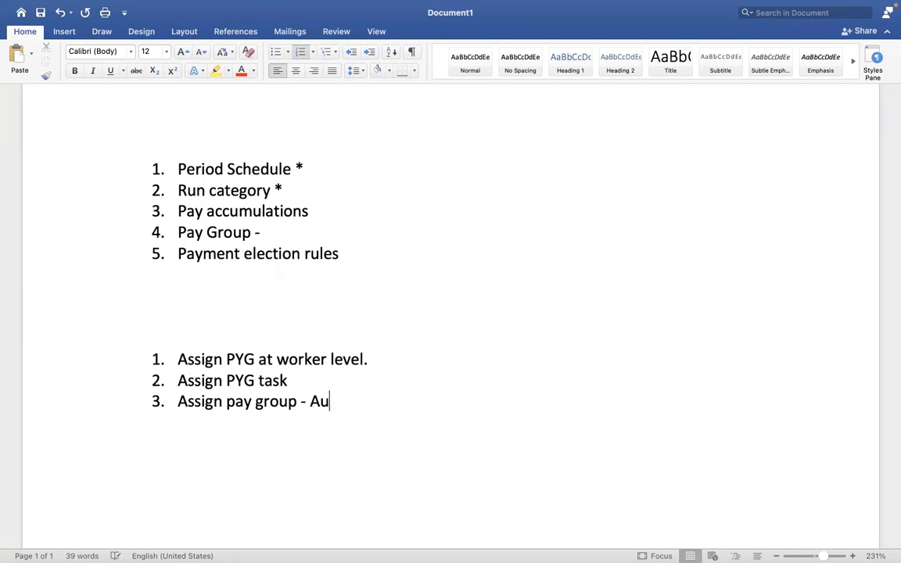
type("to rule")
key("Return")
type("A")
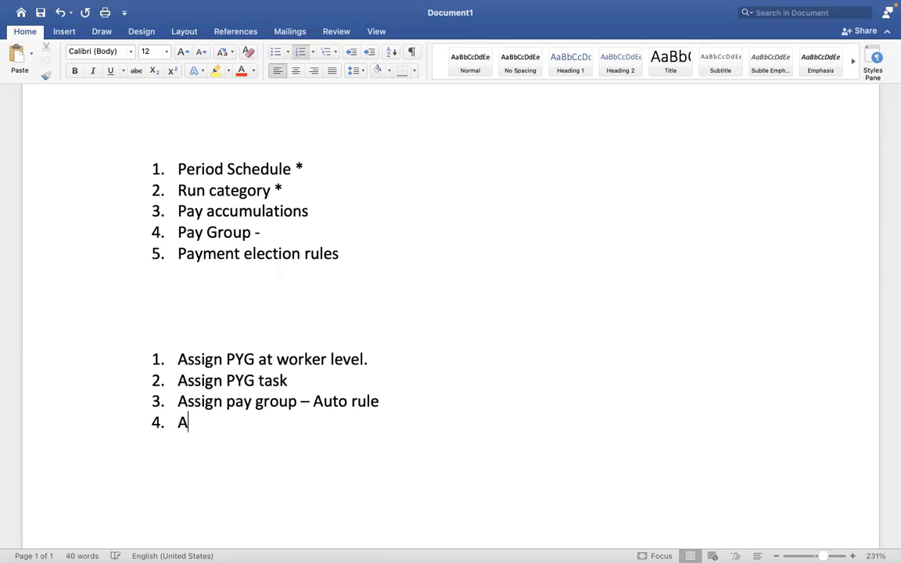
type("ssign pa")
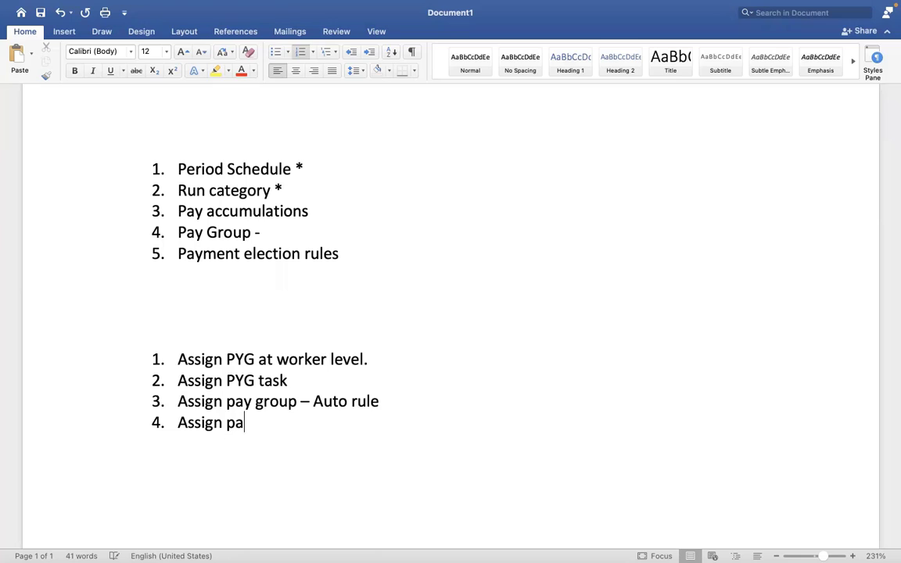
type("y group -")
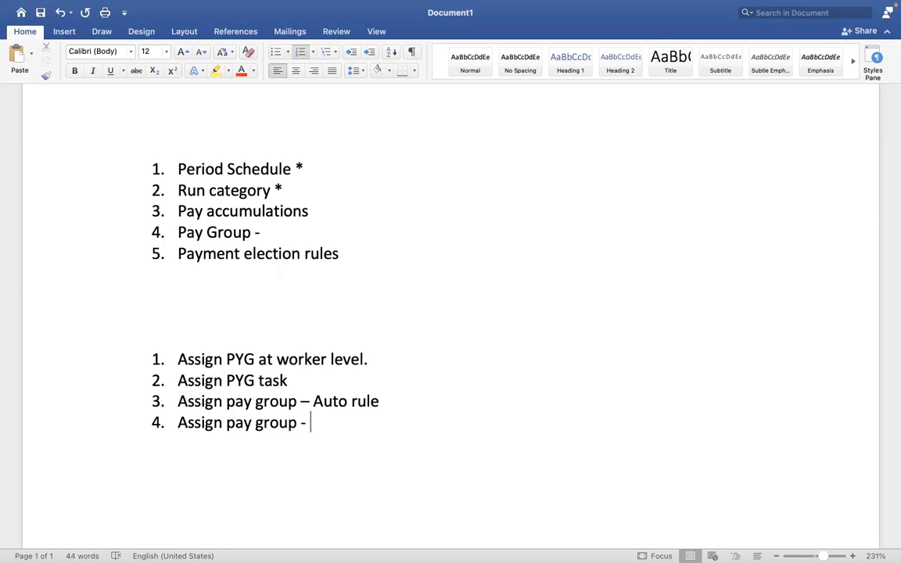
type(" EIB")
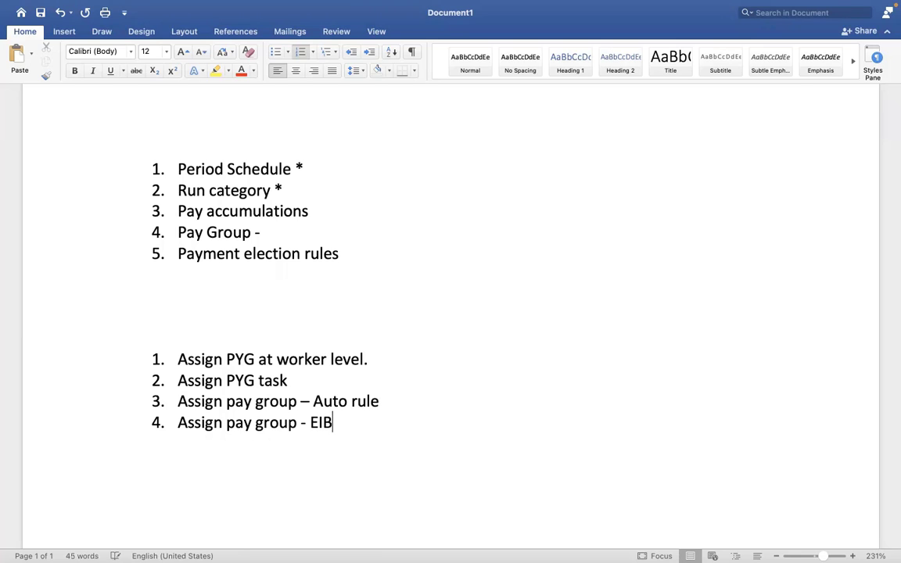